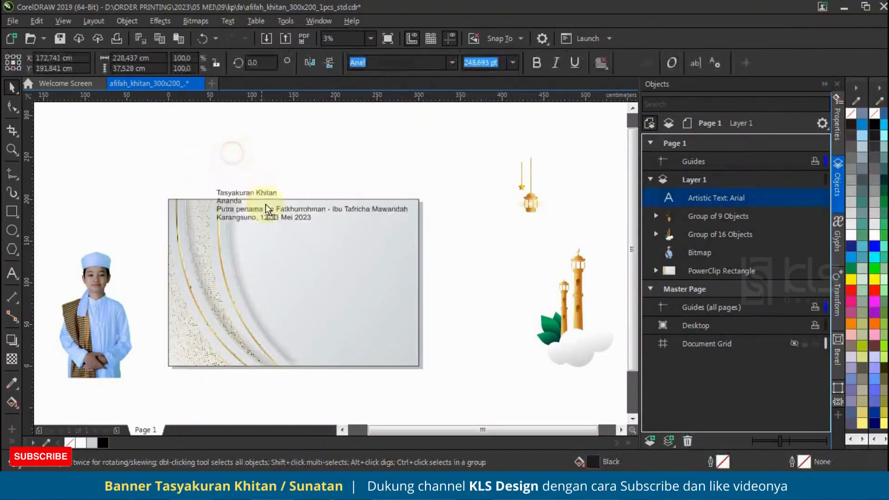
Break the text block on the banner into separate lines and move the three lines below "Tasyakuran Khitan" down
left_click_drag(265, 204, 315, 229)
key("ctrl+k")
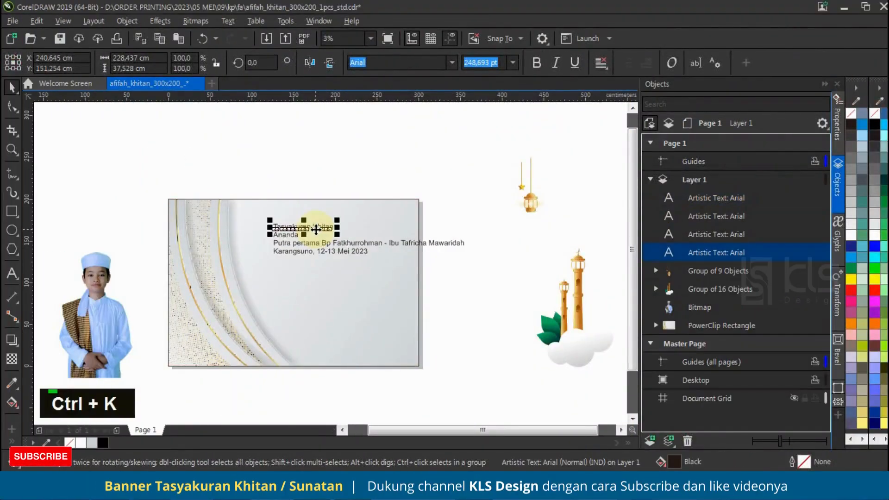
left_click_drag(481, 224, 261, 268)
left_click_drag(289, 234, 289, 253)
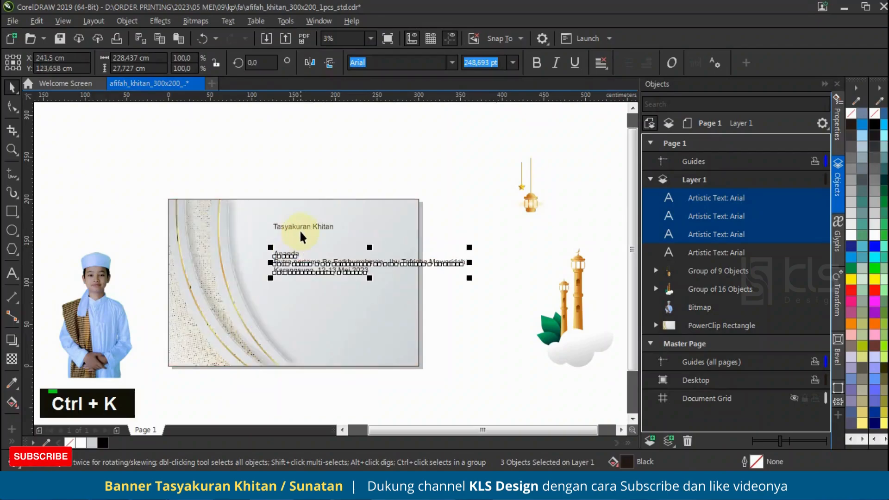
Set the "Tasyakuran Khitan" title in Sketsa Ramadhan Alternates and enlarge it to about 189 cm wide across the banner's upper area
left_click(302, 227)
left_click_drag(338, 219, 384, 180)
left_click(451, 63)
left_click(437, 103)
left_click_drag(327, 227, 404, 189)
scroll(344, 227, "up", 1)
left_click_drag(361, 227, 361, 228)
scroll(345, 231, "down", 1)
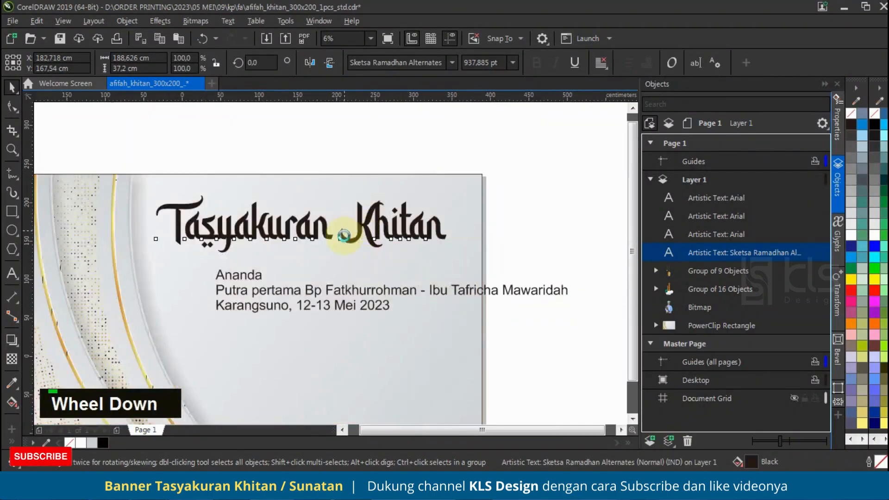
Move the parents' line and the place-and-date line down together, leaving a gap below "Ananda"
left_click(438, 170)
left_click(366, 261)
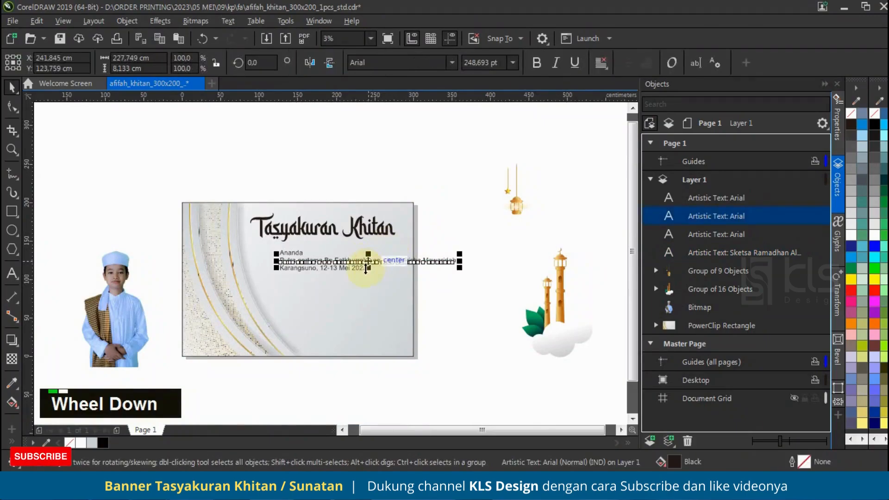
left_click(360, 269, "shift")
left_click_drag(360, 269, 402, 277)
left_click(433, 265)
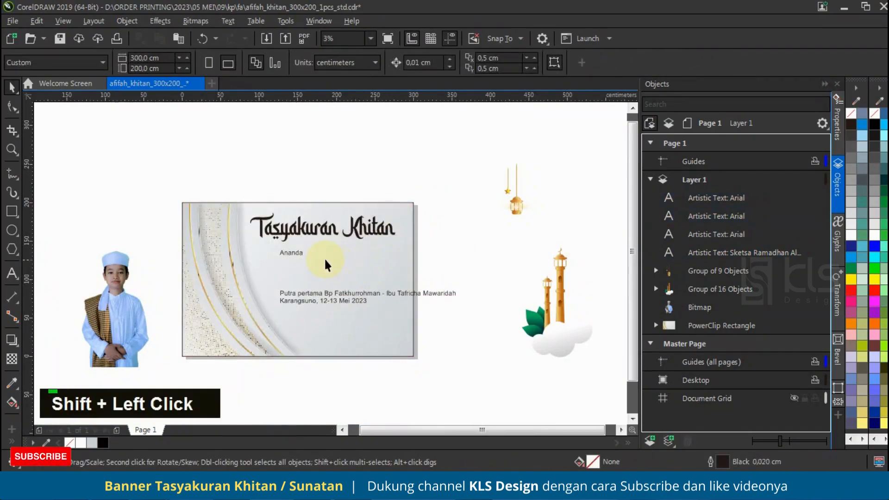
Paste the child's full name on a new line directly below "Ananda" in the same text object
scroll(328, 260, "up", 1)
scroll(292, 269, "down", 1)
key("alt+Tab")
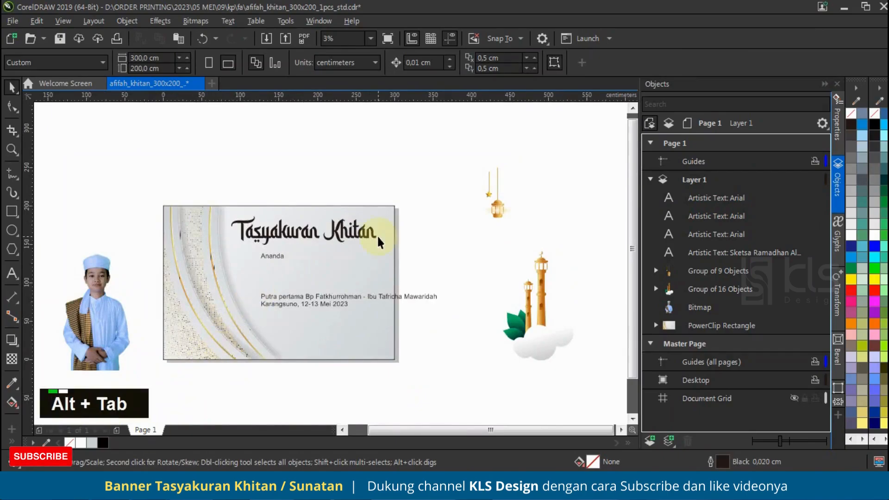
left_click(276, 259)
scroll(275, 259, "up", 1)
double_click(288, 251)
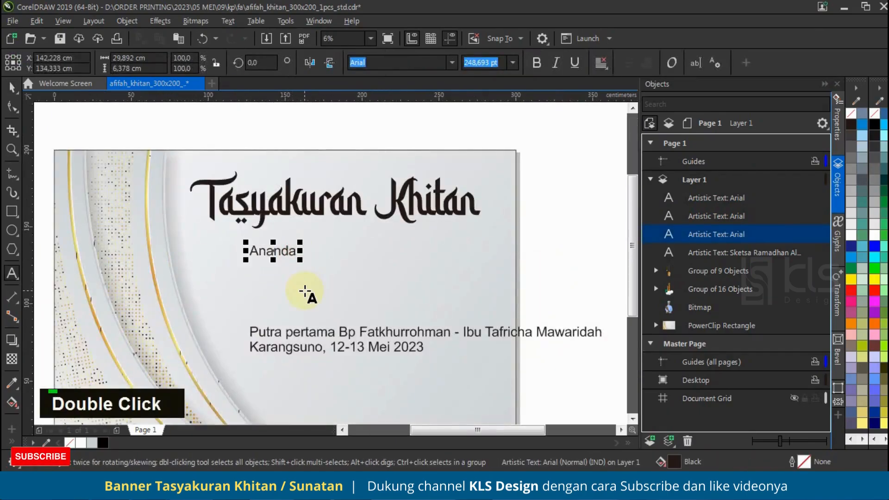
key("Right")
key("ctrl+v")
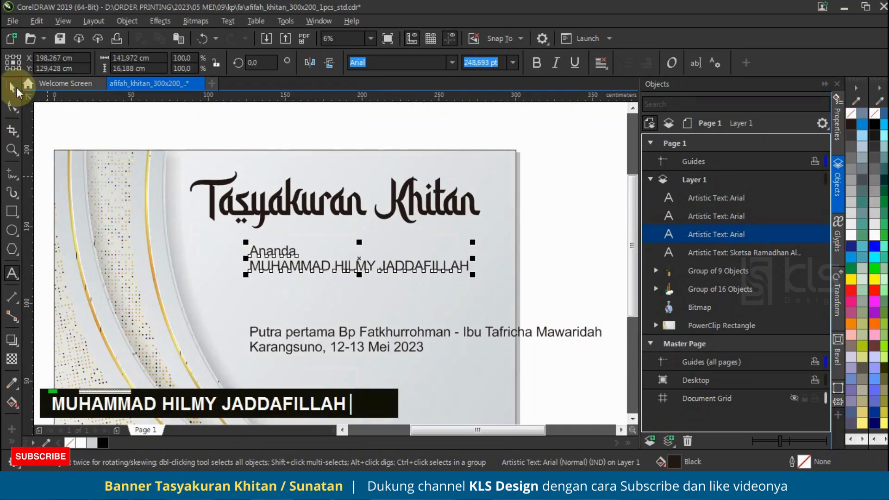
Break the child's name apart from "Ananda", enlarge it to about 193 cm wide and place it just below
left_click(12, 86)
key("ctrl+k")
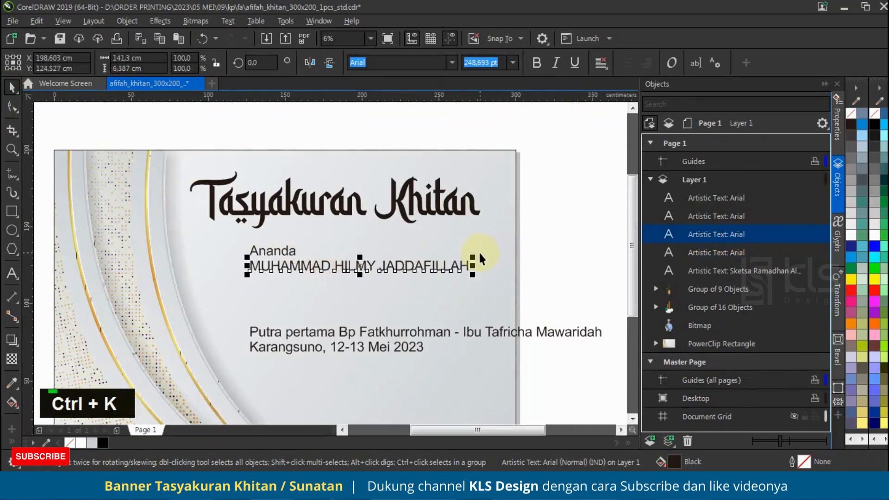
left_click_drag(472, 257, 510, 224)
left_click_drag(452, 270, 435, 273)
Split the child's name onto two lines, with the last word on the second line
double_click(377, 278)
key("Insert")
key("BackSpace")
key("Return")
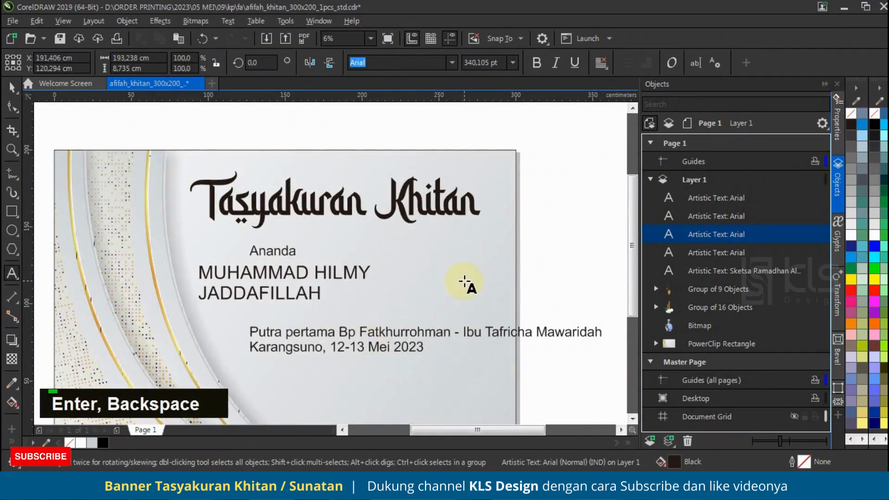
left_click(12, 92)
Make the two-line name bold and centre its text alignment
left_click(539, 62)
left_click(602, 63)
left_click(611, 107)
Browse the font previews and set the child's name in Century751 No2 BT Bold
left_click(451, 62)
scroll(463, 259, "down", 8)
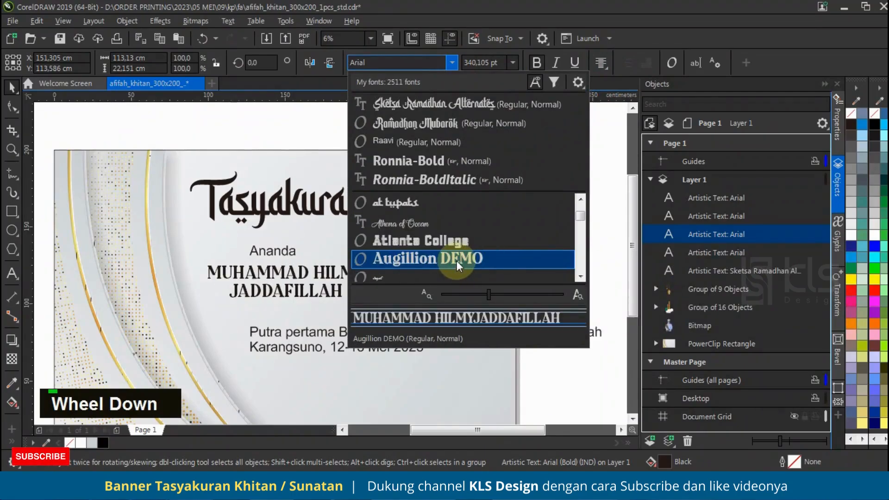
scroll(456, 260, "down", 5)
scroll(456, 248, "down", 6)
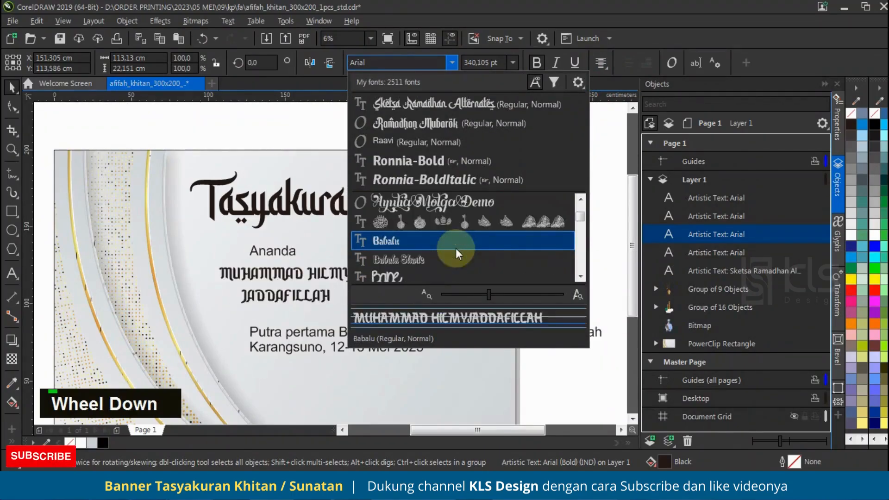
scroll(455, 248, "down", 6)
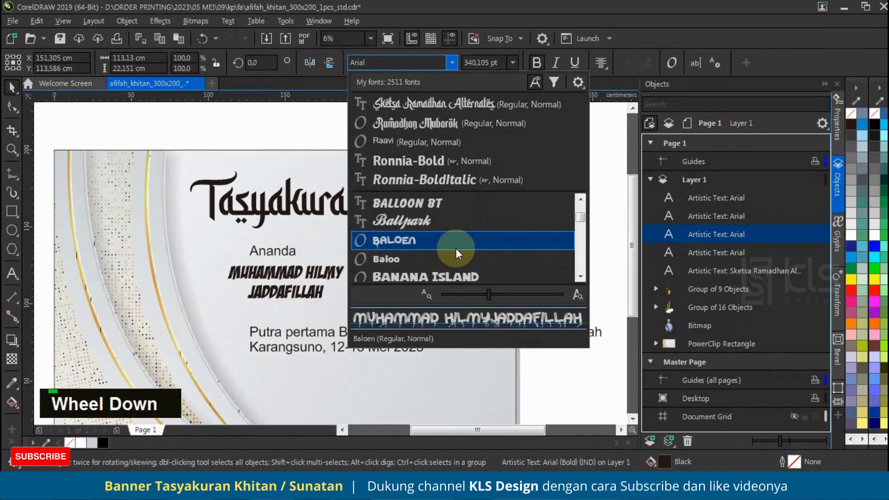
scroll(457, 246, "down", 3)
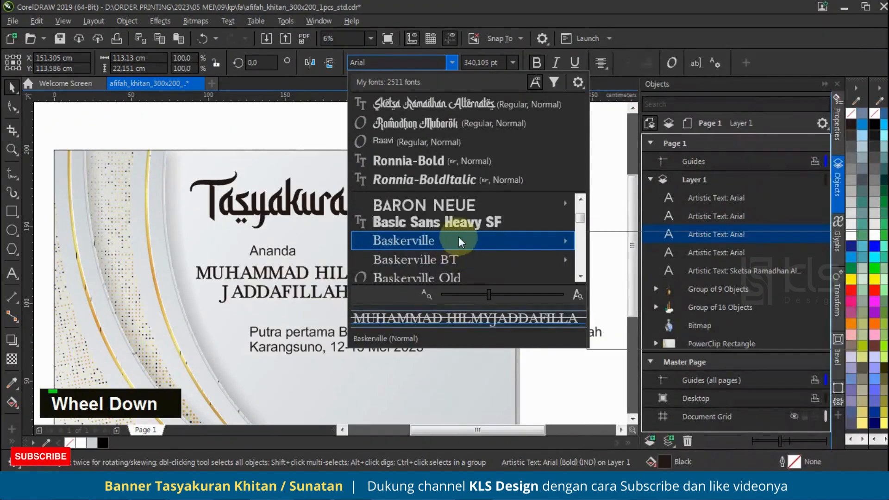
mouse_move(459, 243)
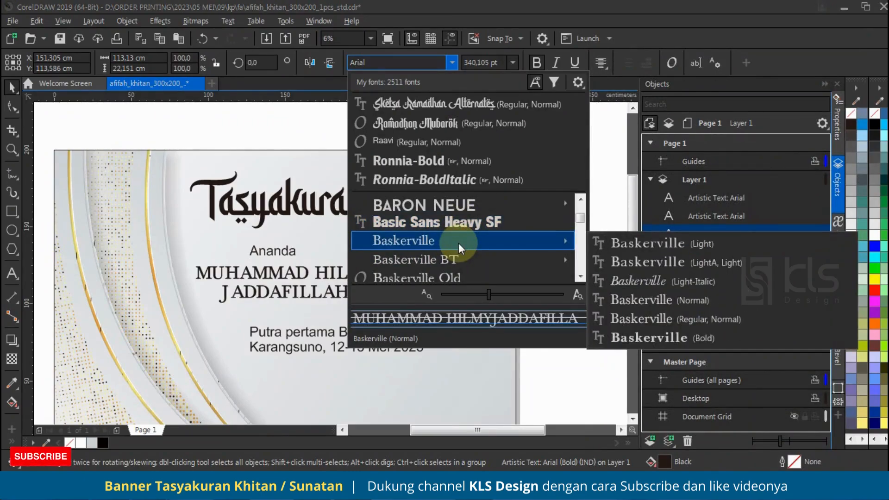
scroll(465, 227, "down", 12)
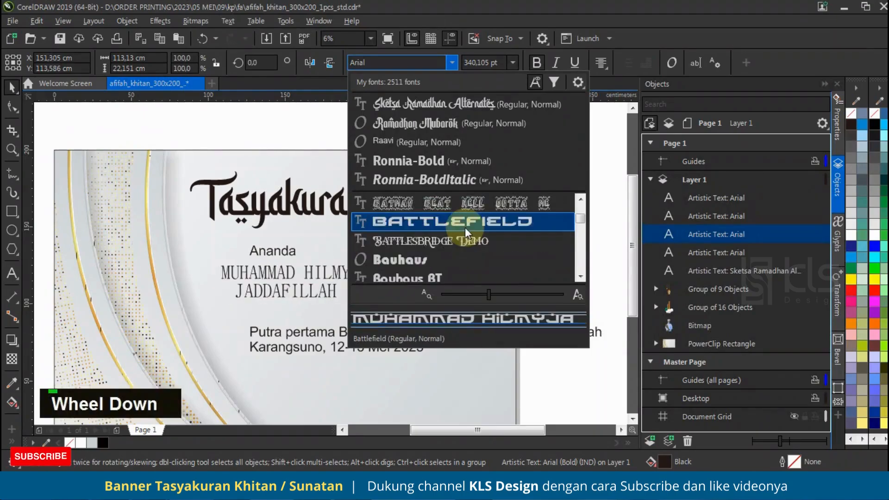
scroll(465, 226, "down", 6)
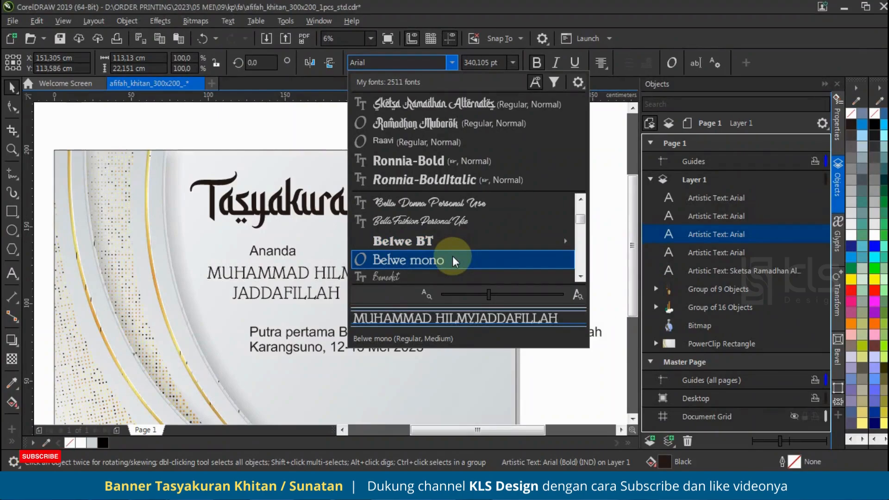
scroll(452, 256, "down", 2)
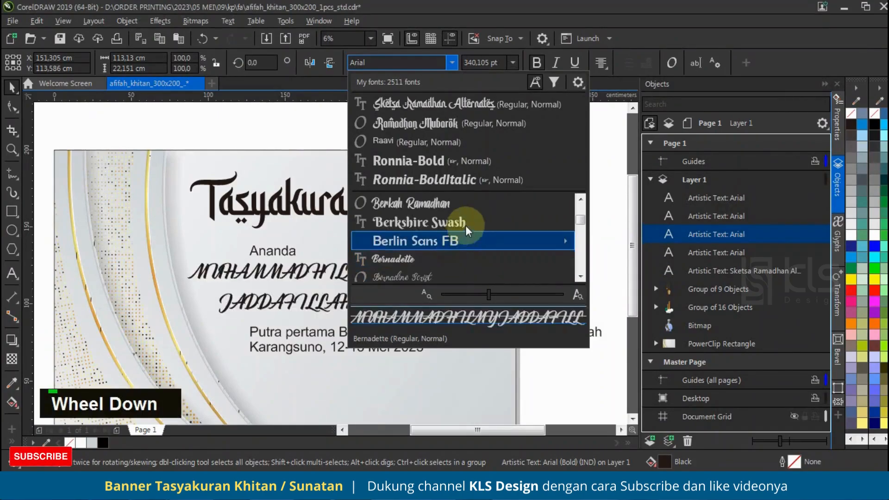
scroll(466, 221, "down", 4)
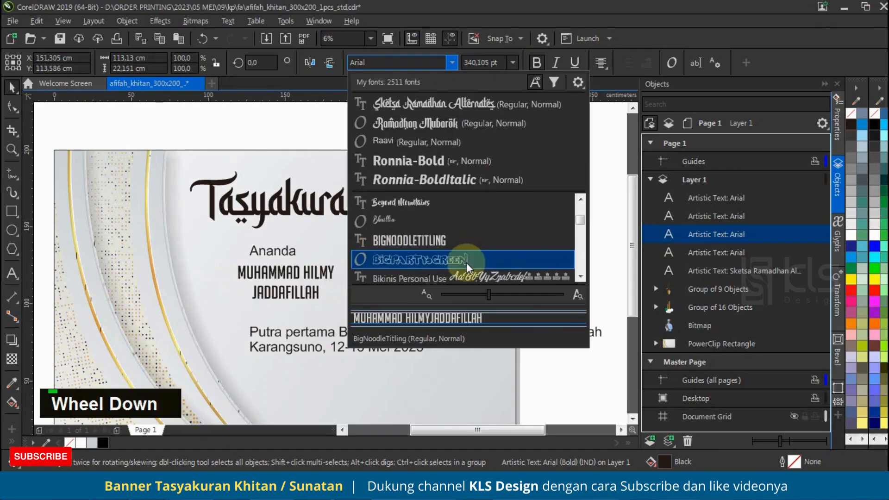
scroll(465, 259, "down", 8)
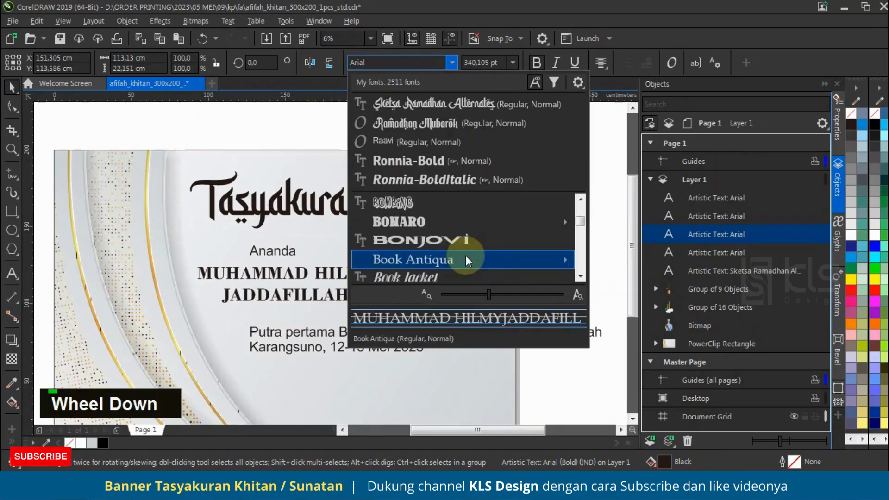
scroll(472, 250, "down", 6)
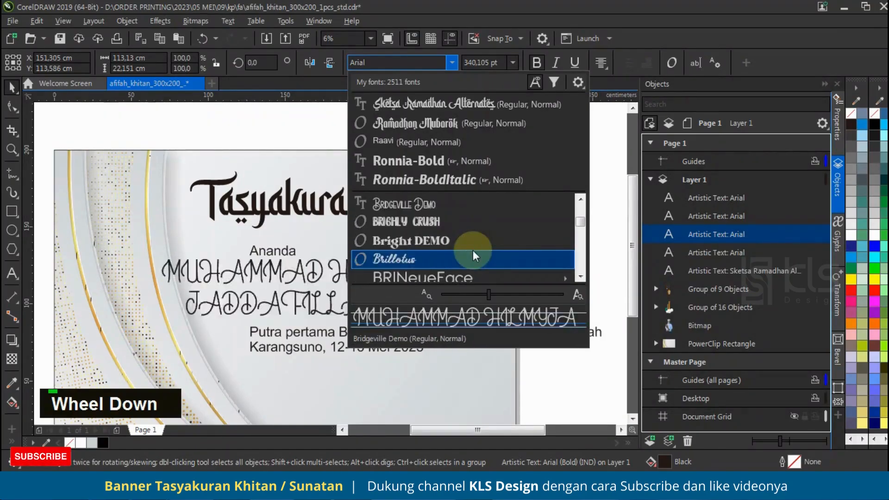
scroll(473, 253, "down", 8)
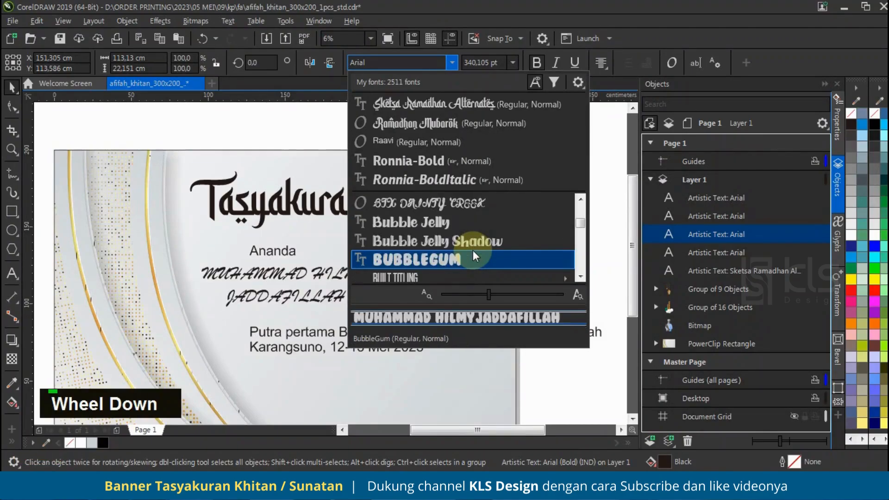
scroll(473, 254, "down", 3)
scroll(473, 253, "up", 3)
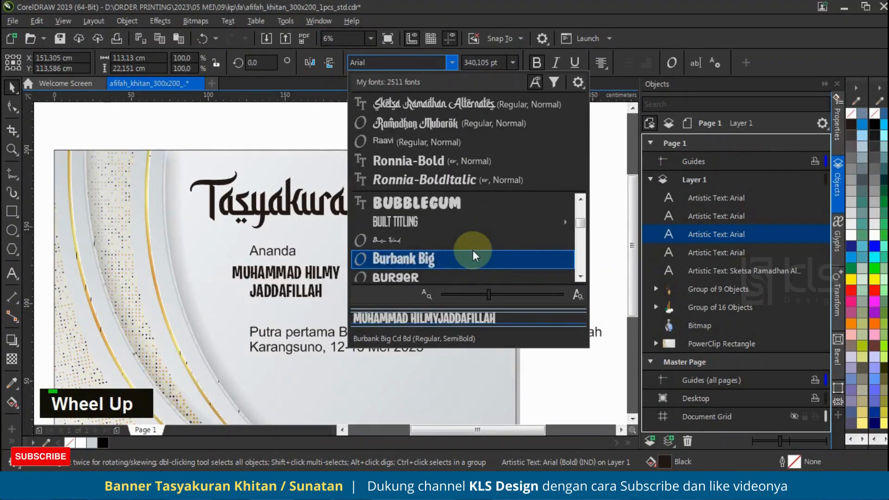
scroll(473, 254, "down", 6)
scroll(473, 252, "down", 18)
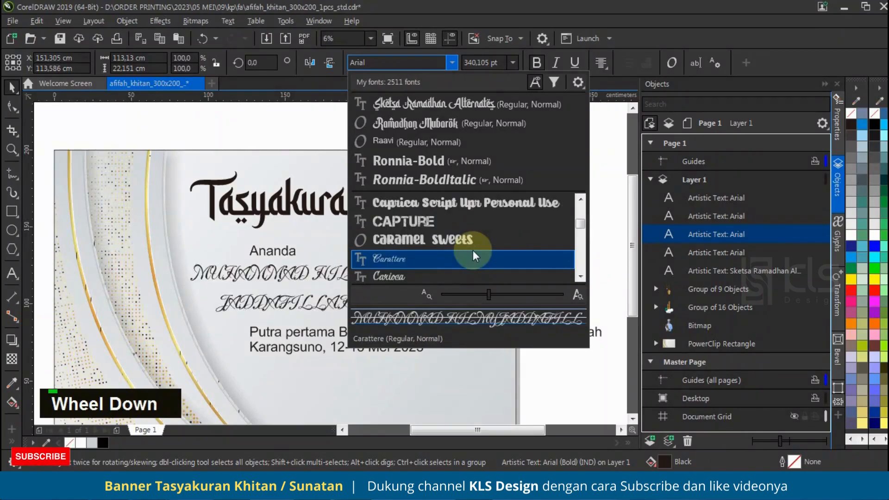
scroll(473, 250, "down", 12)
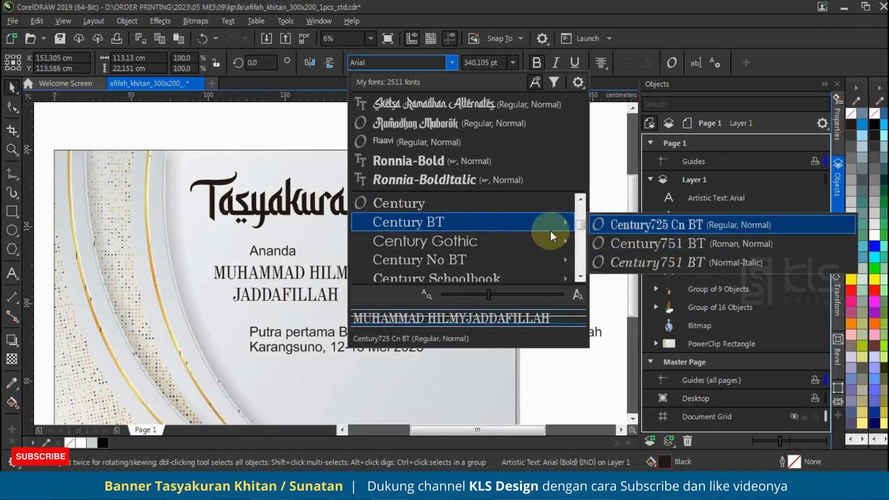
scroll(533, 253, "down", 3)
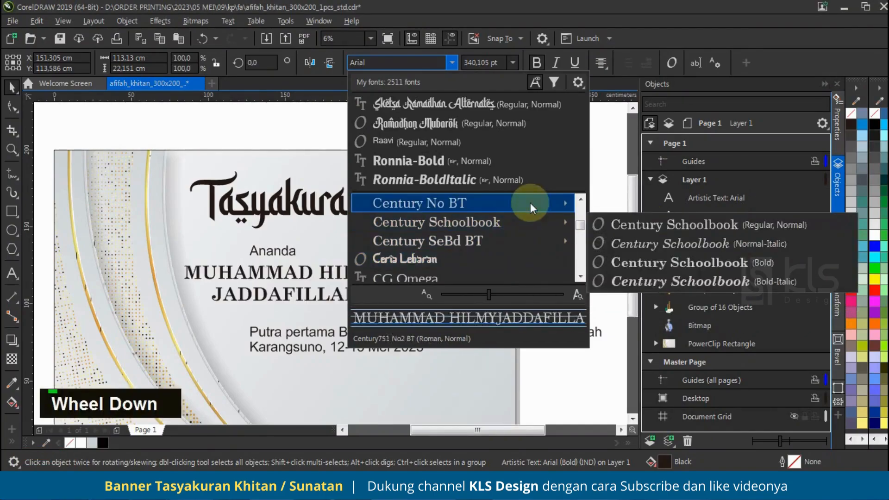
mouse_move(529, 220)
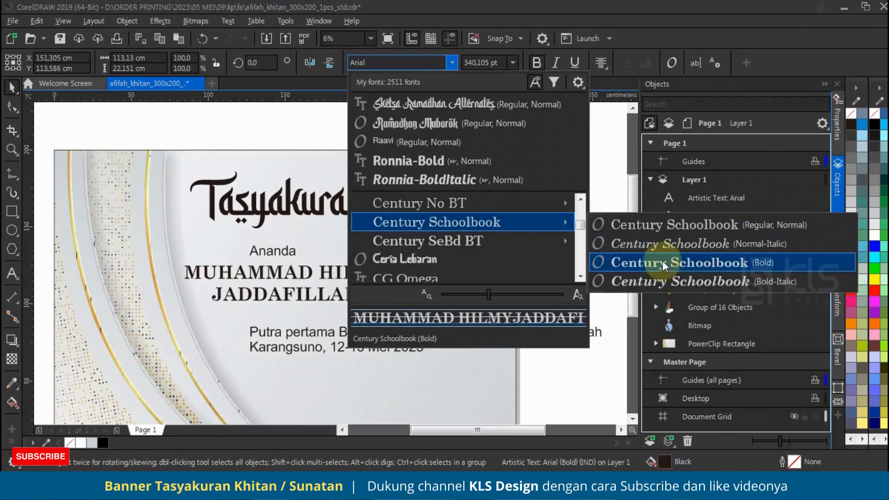
mouse_move(551, 201)
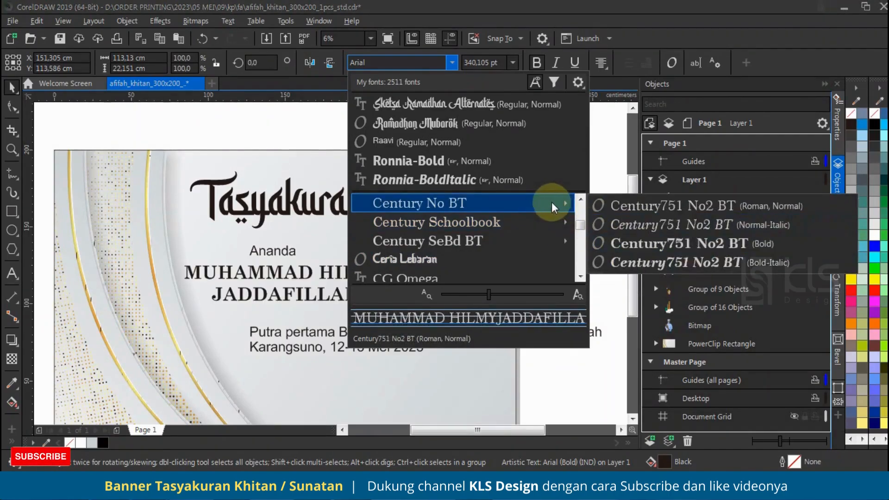
left_click(670, 249)
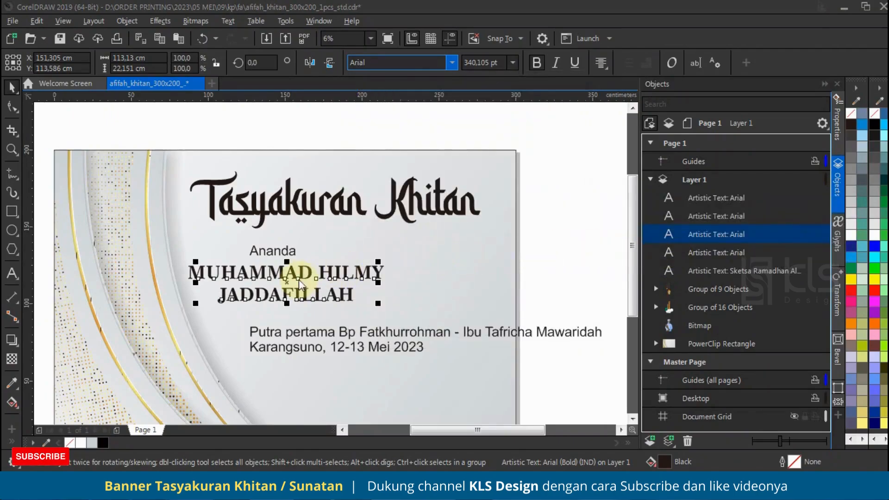
Enlarge the child's name to about 484 pt, reposition it under the title and centre "Ananda" horizontally with it
scroll(304, 280, "up", 1)
scroll(324, 278, "down", 1)
left_click_drag(398, 300, 491, 324)
left_click_drag(461, 264, 474, 268)
left_click(296, 248, "shift")
key("c")
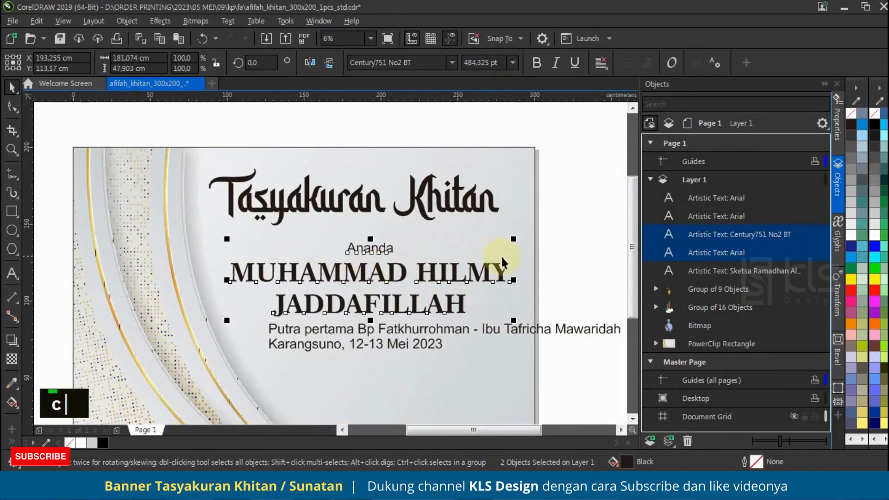
Move the "Tasyakuran Khitan" title down closer to "Ananda" and enlarge "Ananda" to about 344 pt
left_click_drag(444, 203, 449, 223)
left_click(392, 246)
left_click_drag(396, 240, 405, 234)
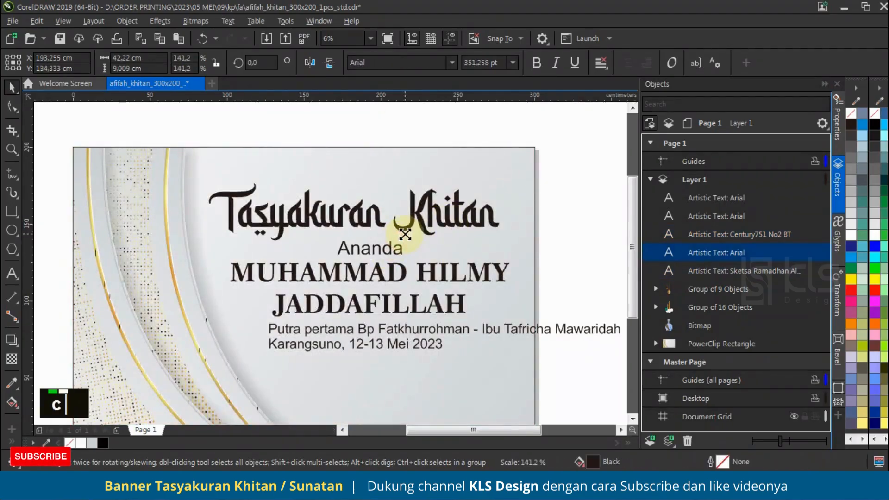
Set "Ananda" in the Back to Black Bold Demo font and centre it horizontally with the child's name
scroll(463, 88, "down", 1)
scroll(389, 108, "up", 1)
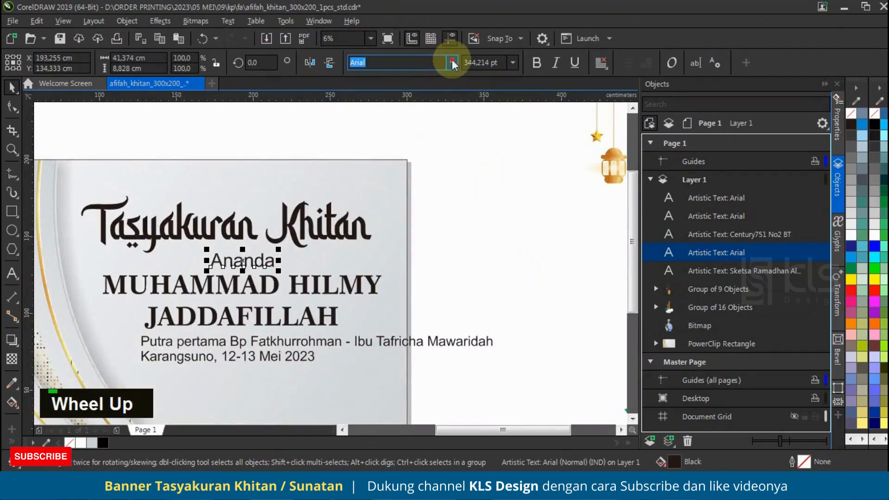
left_click(452, 62)
scroll(446, 231, "down", 3)
scroll(448, 237, "down", 5)
scroll(448, 237, "down", 5)
scroll(451, 241, "up", 1)
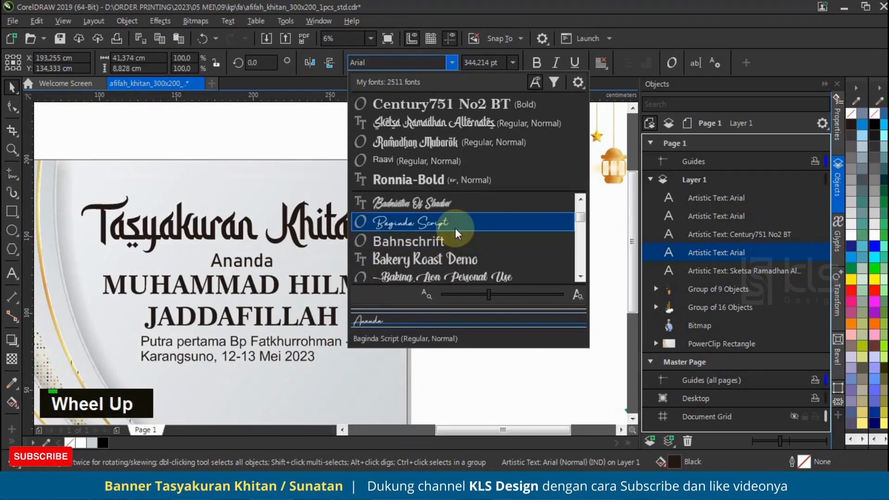
scroll(455, 222, "up", 1)
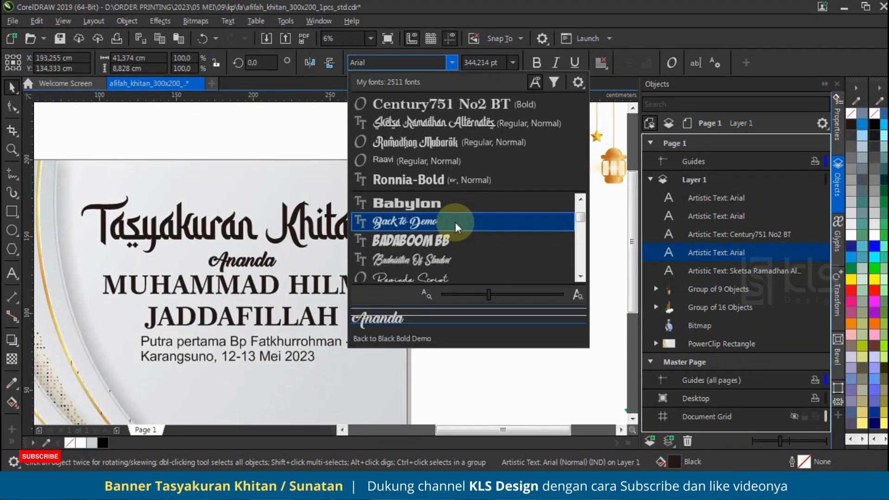
left_click(455, 222)
left_click(305, 276, "shift")
left_click(463, 262)
Move the place-and-date line further down and shrink the parents' line to about 180 pt
left_click(319, 345)
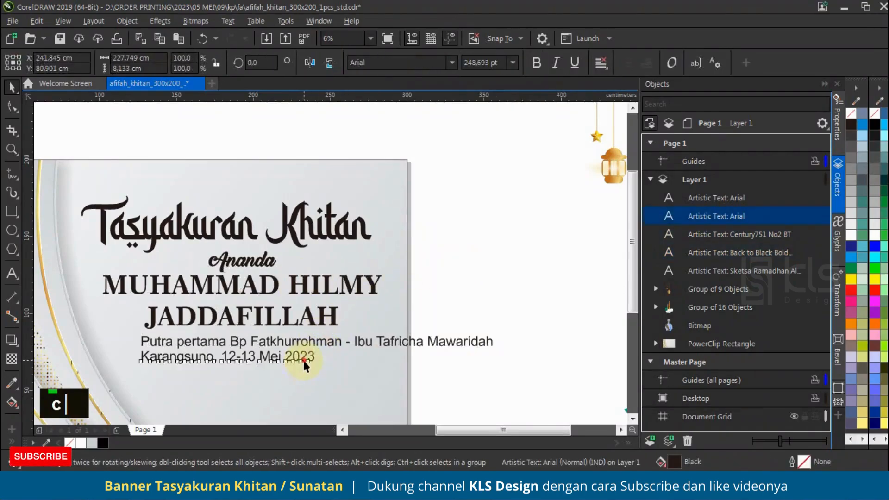
left_click_drag(302, 358, 302, 405)
left_click(429, 344)
left_click_drag(495, 330, 399, 337)
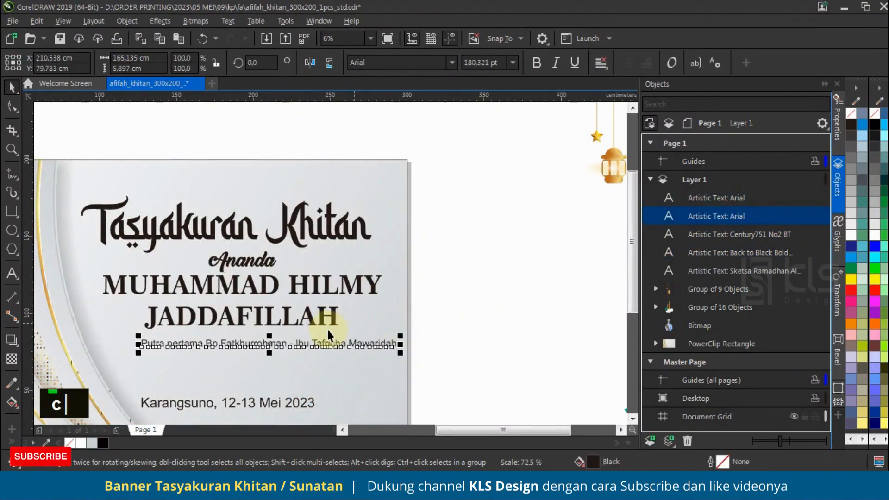
Centre the parents' line horizontally with the child's name and nudge it up closer beneath the name
left_click(381, 311, "shift")
key("c")
left_click(434, 312)
left_click(332, 321)
left_click(300, 344)
left_click(314, 324, "shift")
key("x")
key("c")
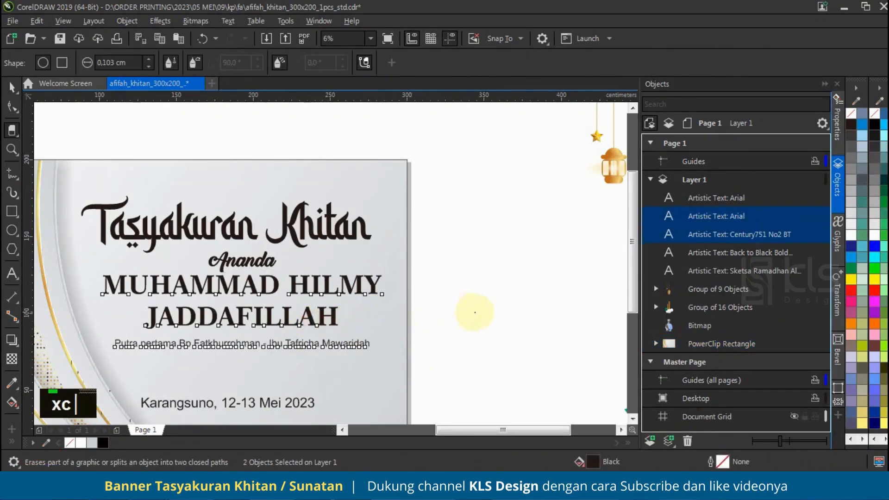
scroll(472, 311, "down", 2)
left_click(12, 86)
scroll(396, 328, "up", 4)
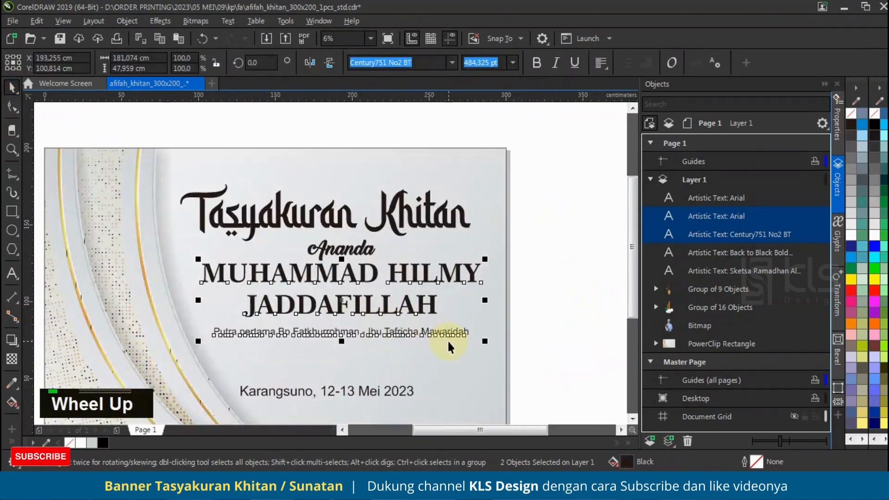
left_click(446, 339)
left_click_drag(374, 326, 376, 321)
scroll(376, 321, "down", 2)
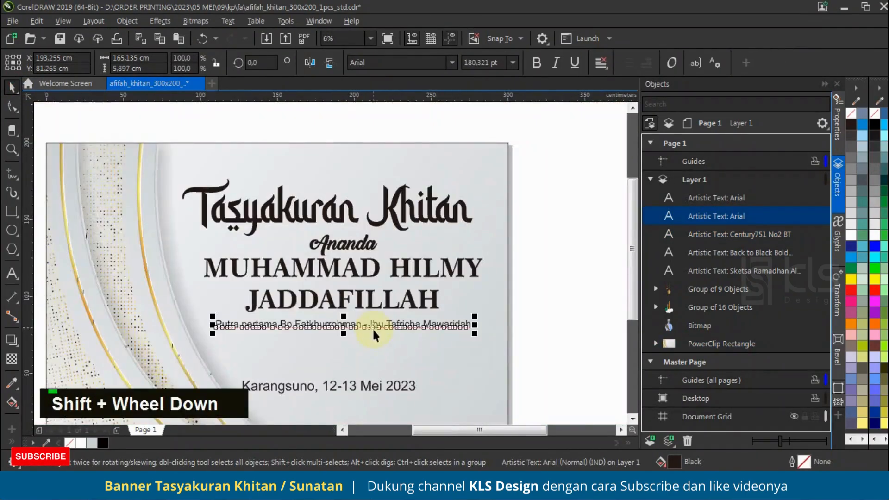
Draw a rectangle about 188.4 x 10.6 cm around the parents' line and give it scalloped corners of about 5.3 cm
left_click(11, 211)
mouse_move(205, 319)
left_mouse_down()
mouse_move(493, 333)
mouse_move(484, 318)
left_mouse_up()
left_click(11, 106)
left_click(376, 63)
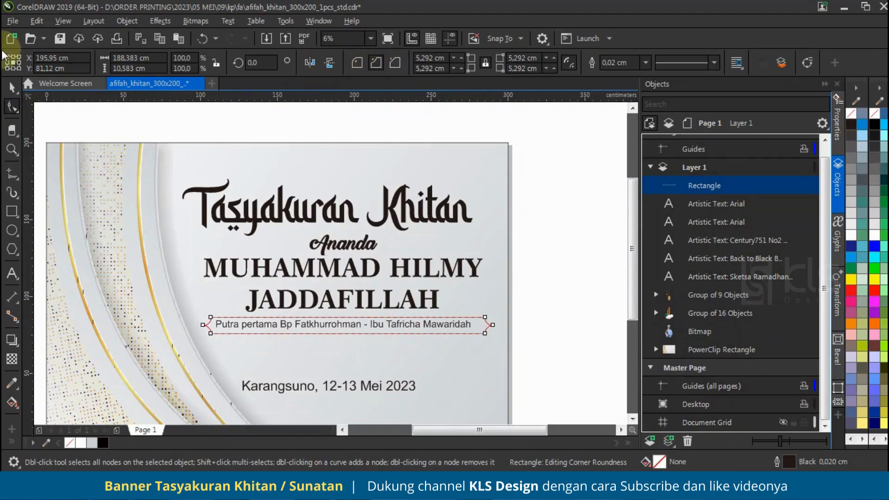
left_click(11, 87)
Centre the scalloped rectangle horizontally with the child's name and align it vertically with the parents' line
scroll(509, 320, "up", 2)
scroll(513, 329, "down", 1)
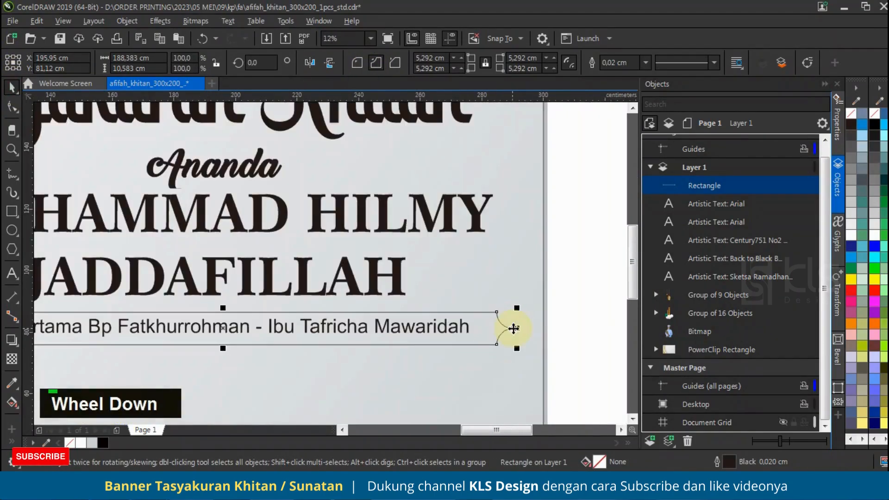
left_click(448, 327, "shift")
scroll(482, 311, "down", 1)
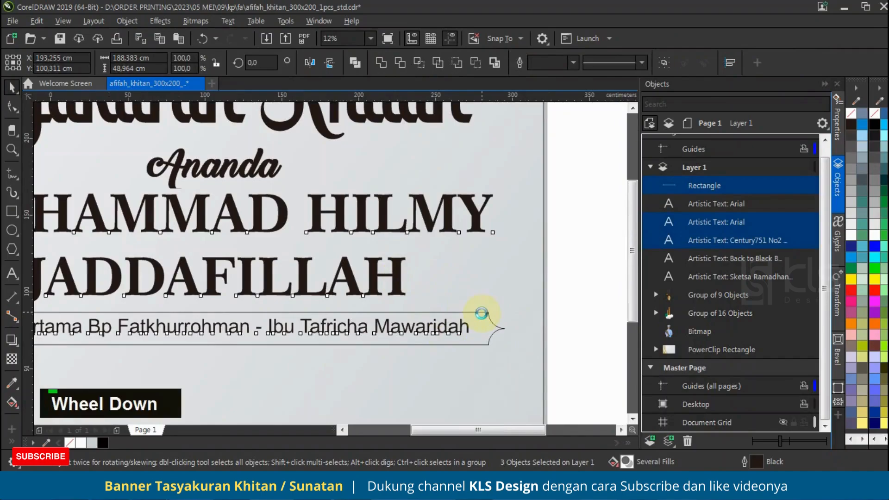
left_click(515, 326)
left_click(484, 320)
scroll(456, 320, "up", 2)
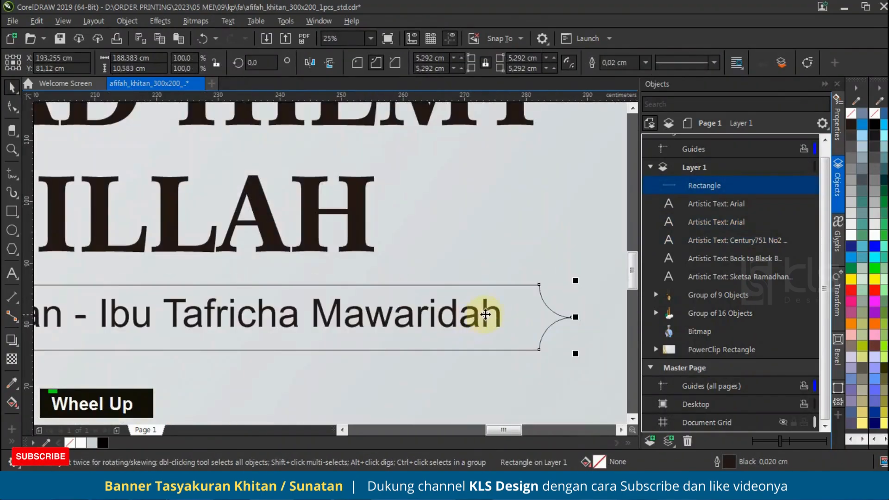
left_click(516, 307, "shift")
key("e")
double_click(522, 303)
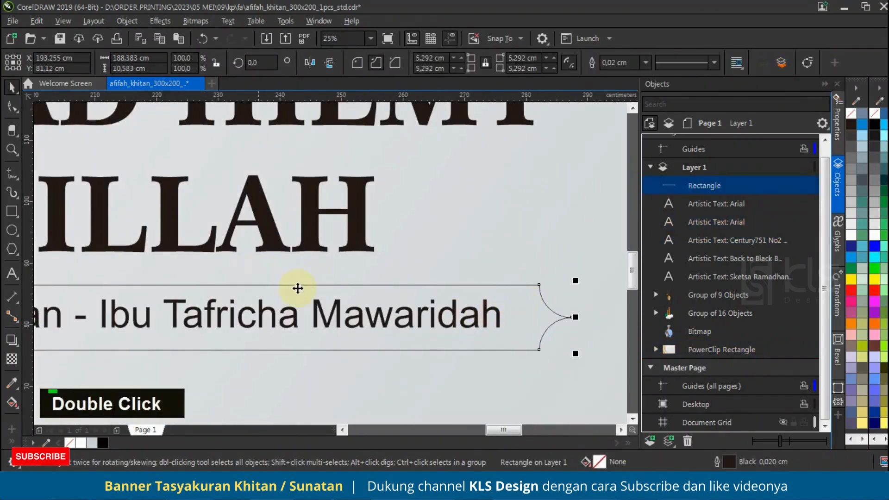
Stretch the scalloped rectangle symmetrically to a height of about 12.6 cm
scroll(201, 296, "down", 1)
scroll(245, 295, "up", 1)
mouse_move(246, 294)
left_mouse_down()
mouse_move(254, 284)
mouse_move(262, 294)
left_mouse_up()
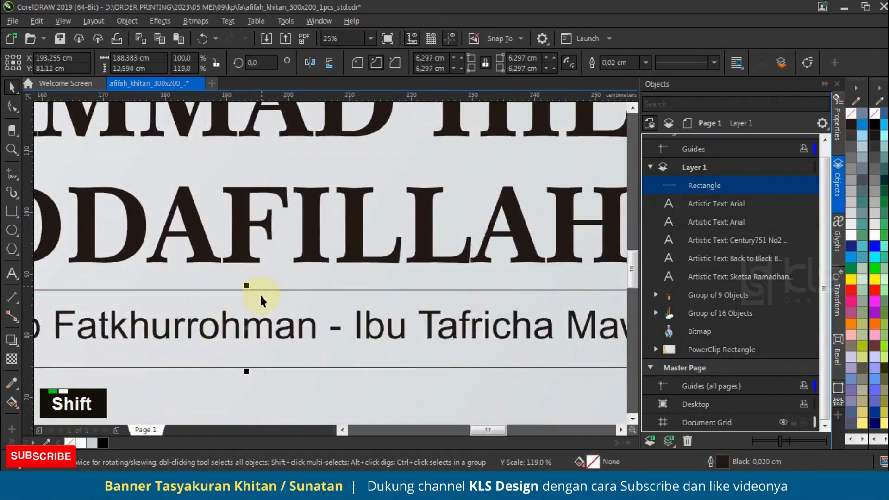
scroll(259, 301, "down", 2)
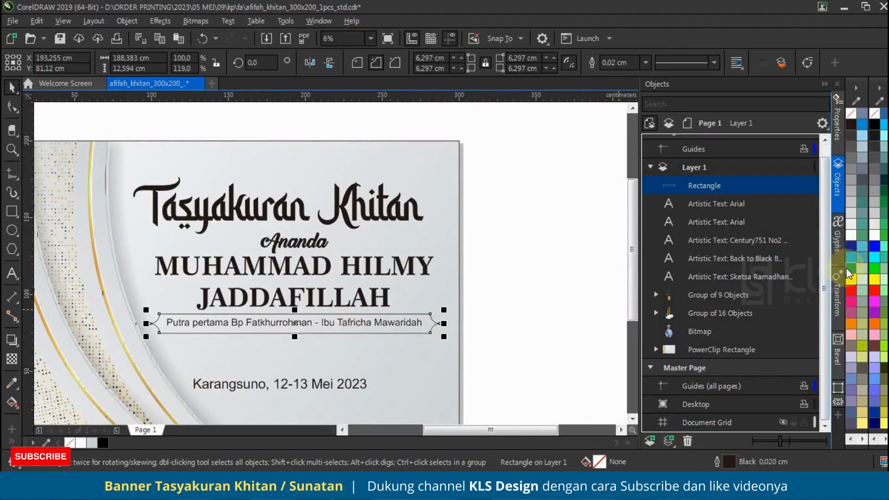
Fill the scalloped rectangle with green (C100 M0 Y100 K0), remove its outline and place it behind the texts
left_click(850, 270)
right_click(852, 115)
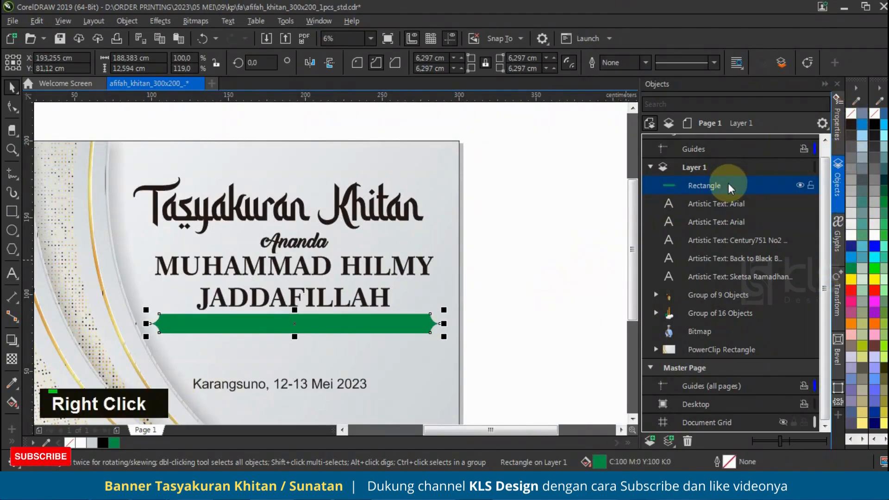
left_click_drag(716, 285, 716, 286)
Make the parents' line centre-aligned and bold, and shrink it to about 164 pt to fit the green ribbon
left_click(423, 323)
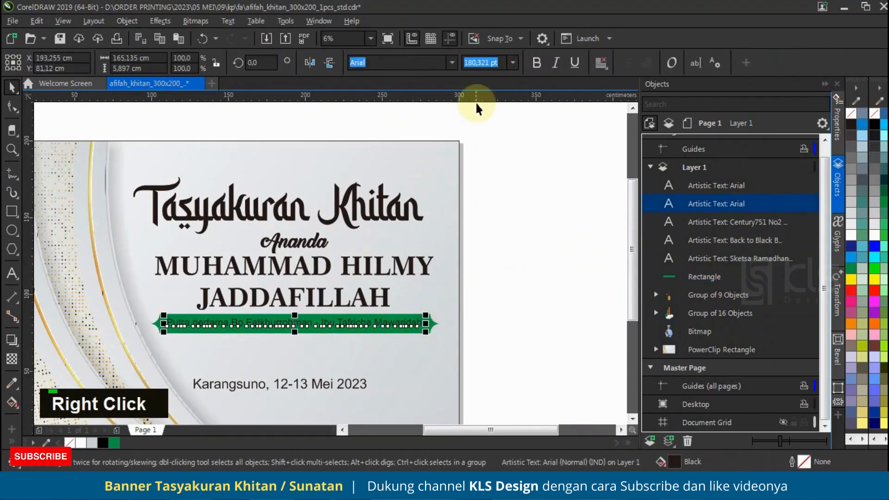
left_click(601, 62)
left_click(616, 109)
left_click(536, 62)
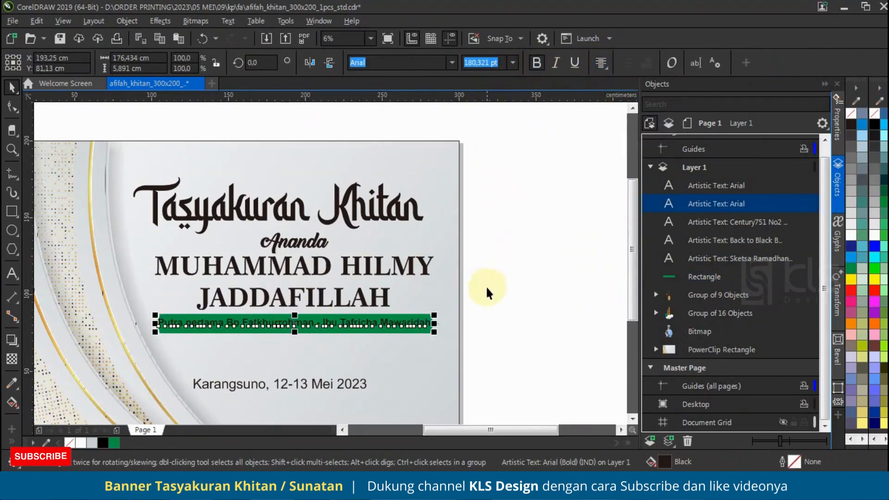
left_click_drag(434, 315, 422, 295)
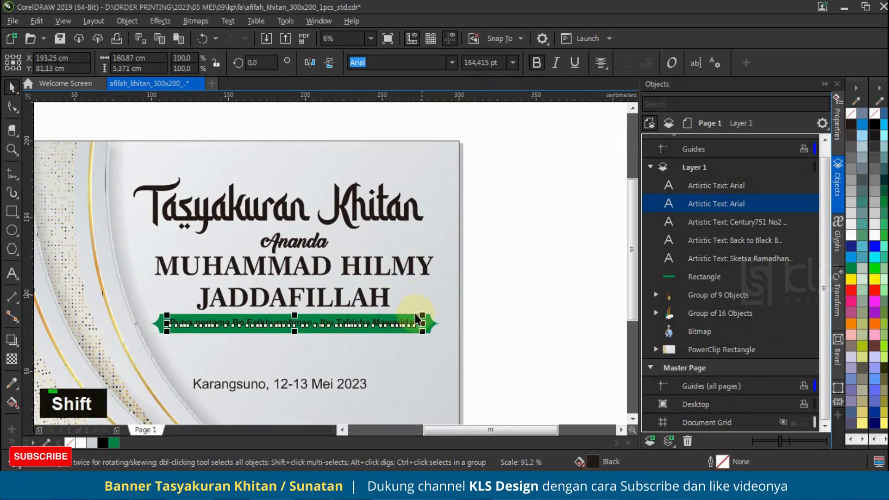
Add a one-step inside contour of about 1.9 cm to the green ribbon and break it apart into a separate shape
scroll(418, 315, "up", 1)
left_click(433, 331)
left_click(19, 344)
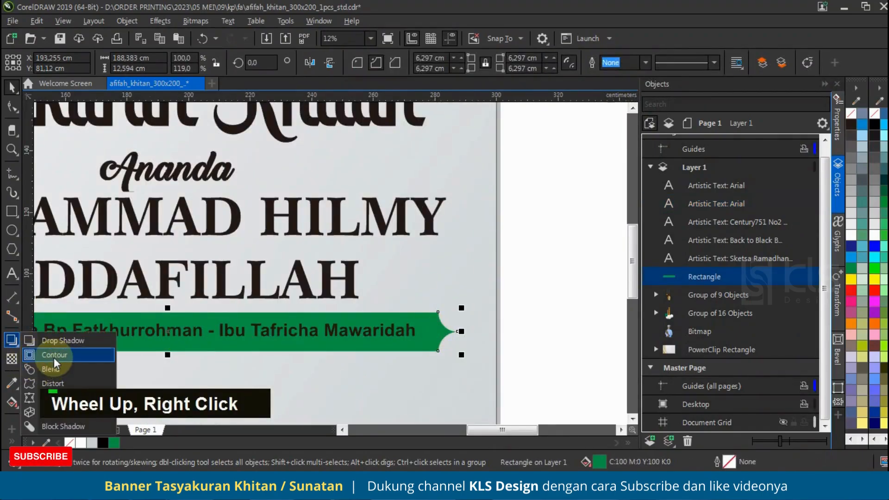
left_click(55, 358)
scroll(428, 346, "up", 1)
left_click_drag(437, 358, 432, 344)
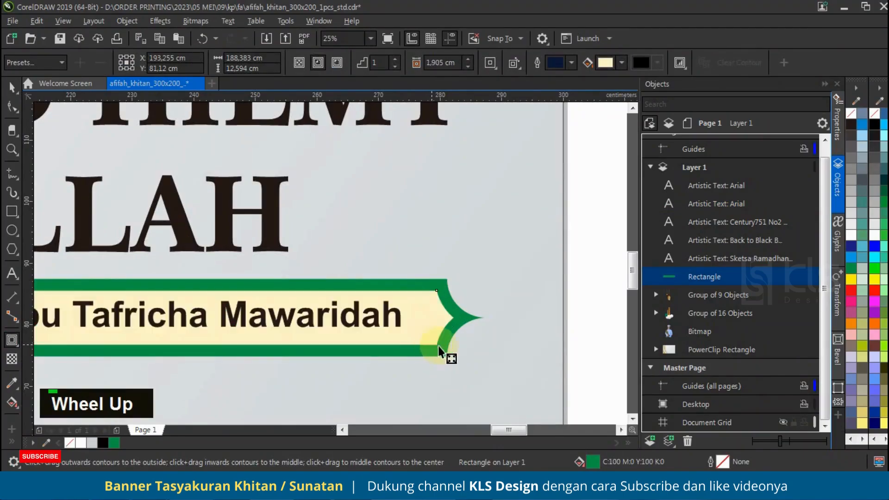
double_click(707, 295)
key("ctrl+k")
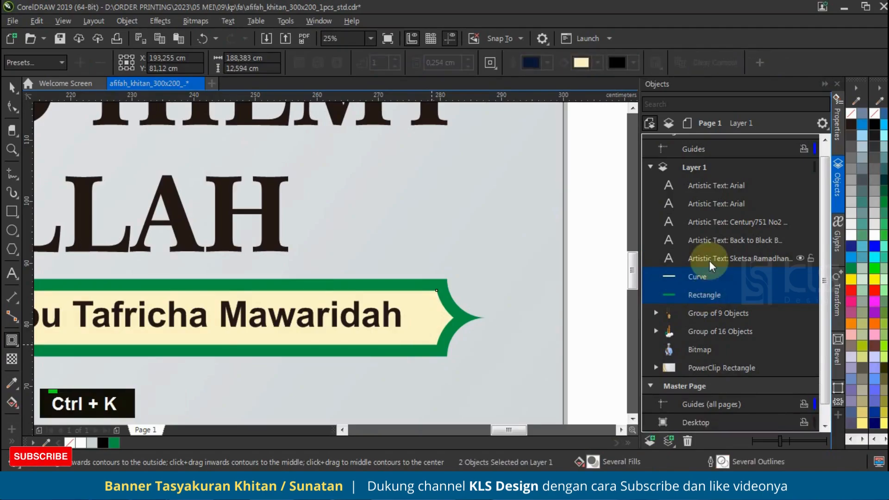
scroll(478, 318, "down", 3)
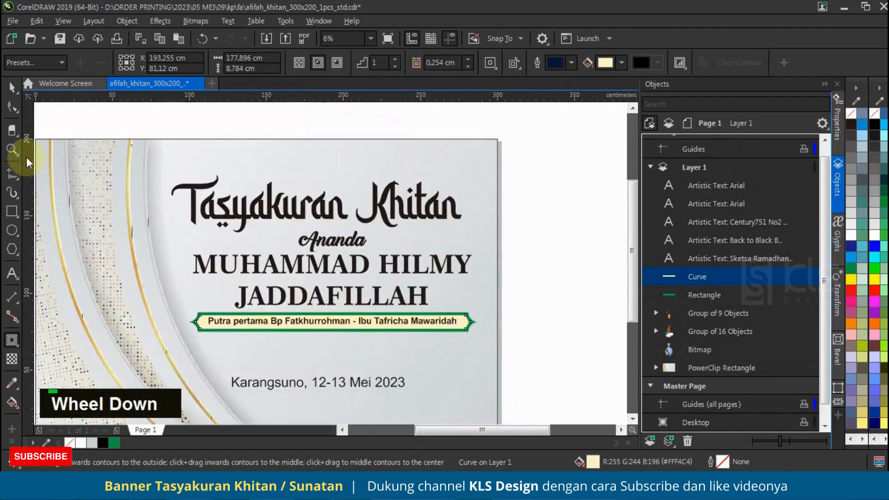
Sample the yellow and gold tones of the background's curved stripes into the document palette and fill the inner shape with gold
left_click(12, 88)
left_click(46, 442)
left_click(113, 375)
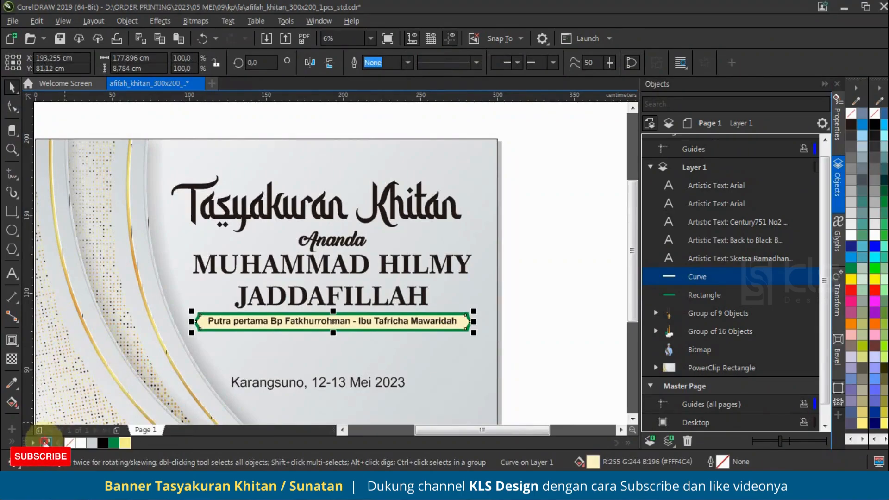
left_click(208, 392)
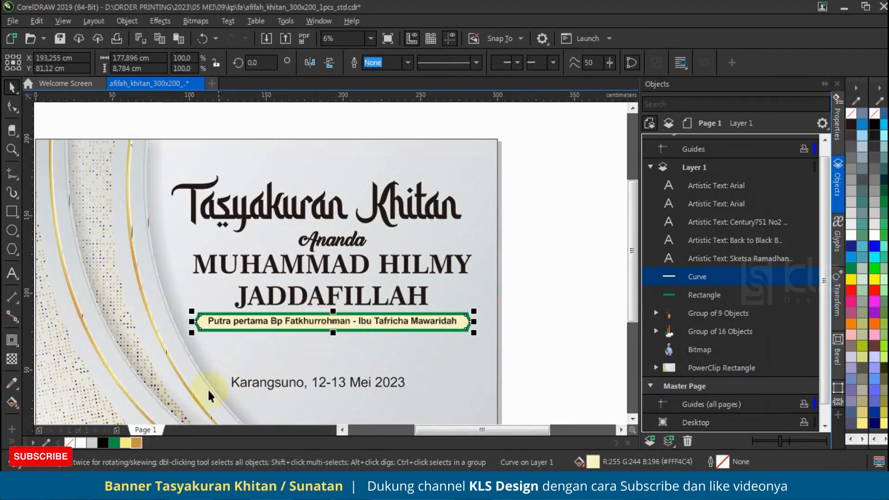
left_click(115, 443)
left_click(136, 443)
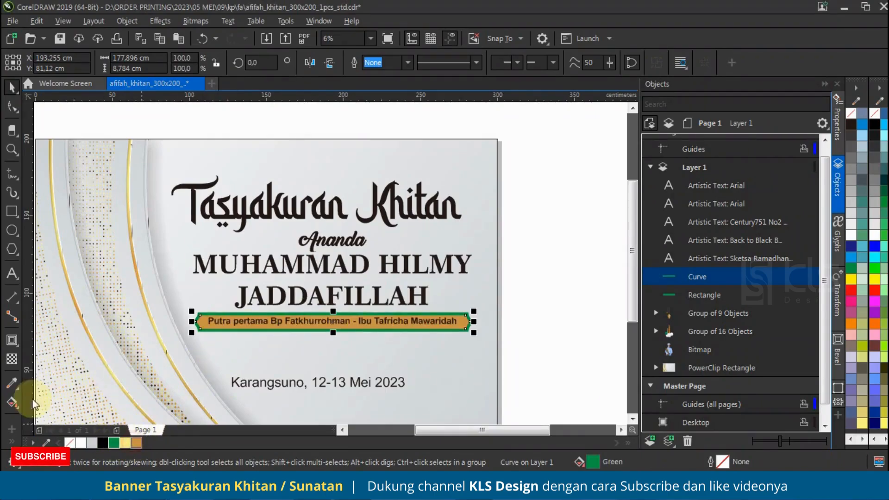
Give the inner shape an elliptical fountain fill running from yellow at the centre to gold at the ends
left_click(12, 401)
left_click(51, 63)
left_click(233, 62)
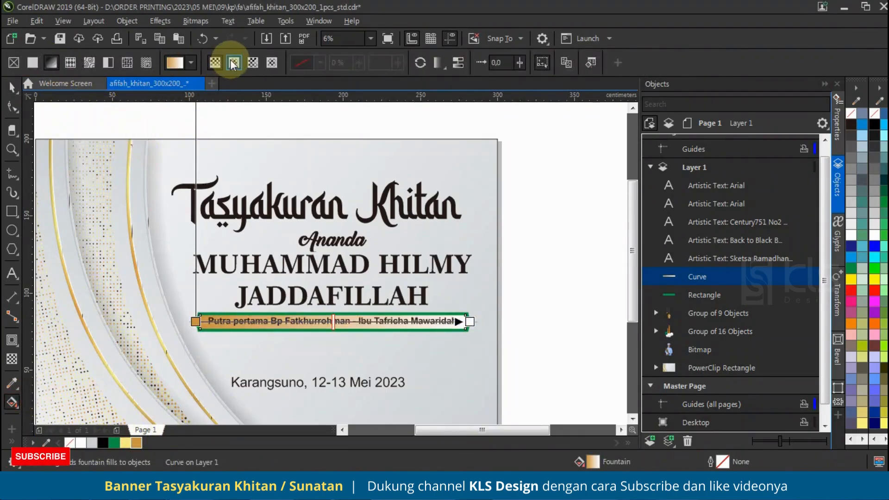
left_click_drag(334, 280, 332, 247)
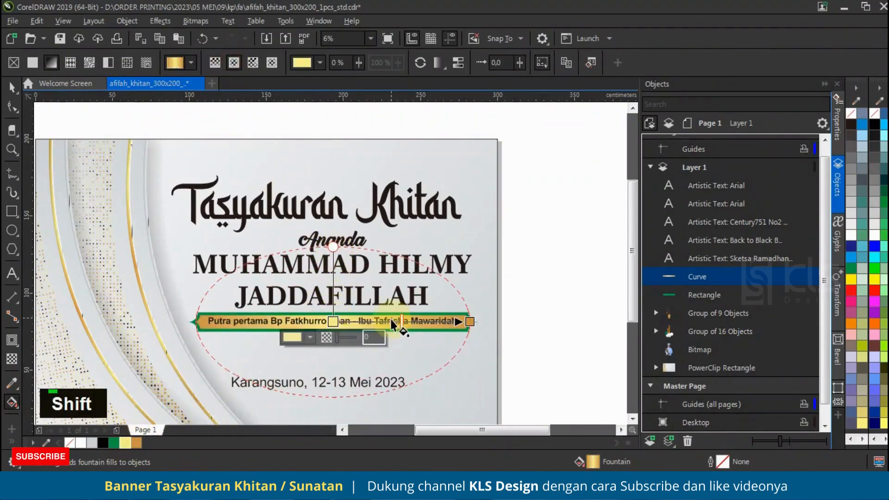
Add intermediate gold and yellow colour stops to the inner shape's fountain fill for a banded metallic look
double_click(434, 322)
double_click(433, 323)
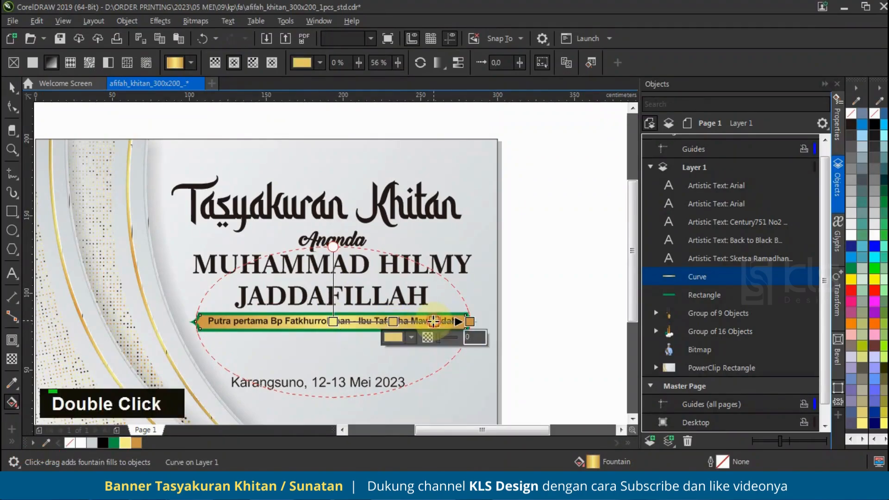
left_click_drag(393, 322, 385, 322)
left_click(135, 445)
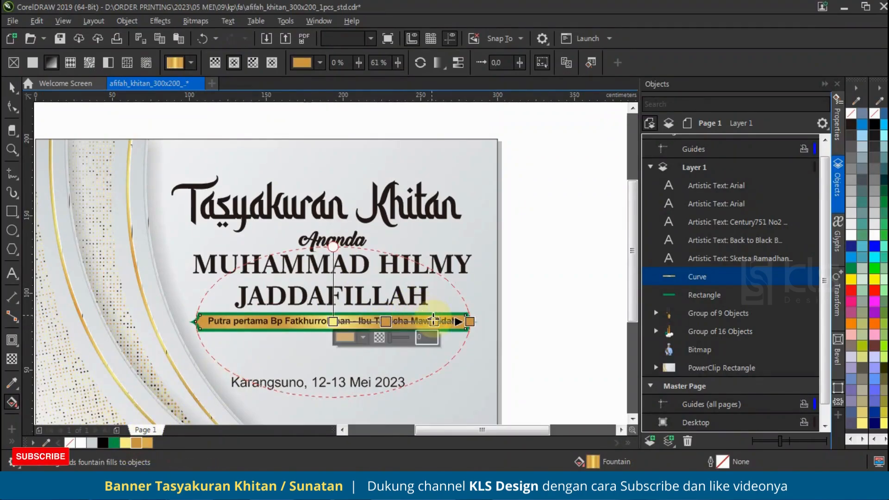
left_click(434, 322)
left_click(124, 441)
left_click(148, 441)
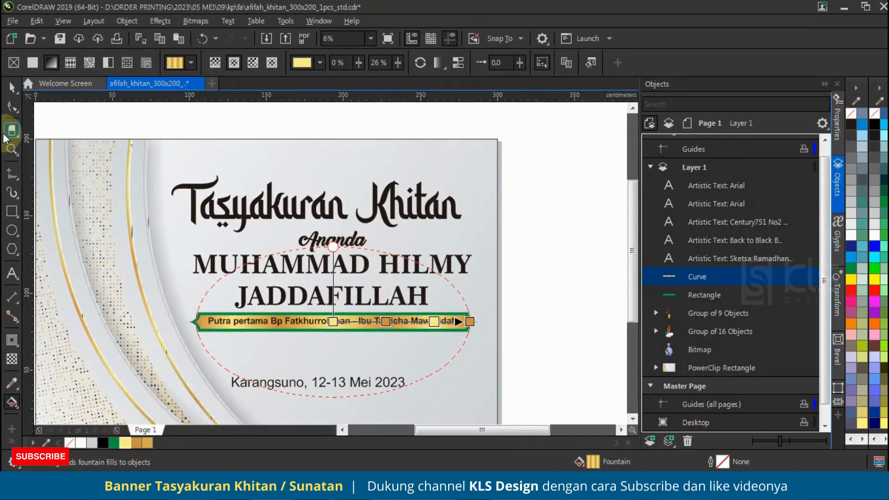
Create an inside contour of about 0.58 cm on the gold gradient shape
left_click(12, 90)
scroll(472, 320, "up", 3)
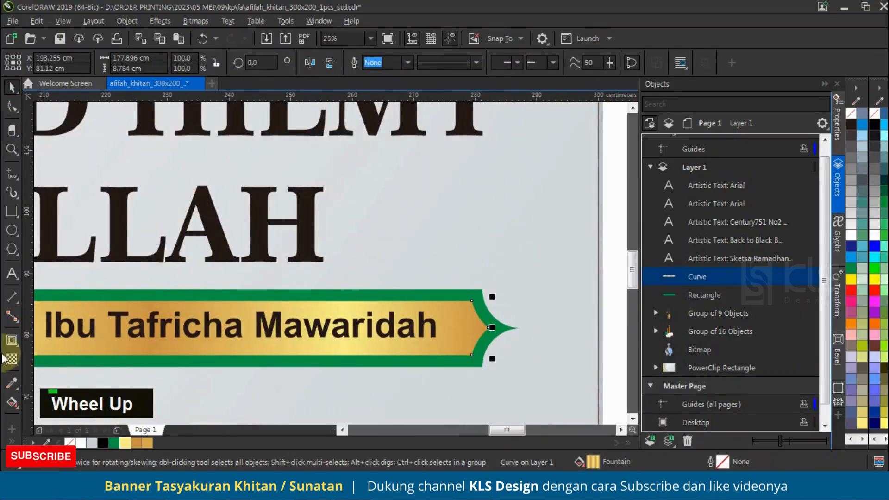
left_click(12, 340)
scroll(463, 345, "up", 2)
mouse_move(485, 354)
left_mouse_down()
mouse_move(476, 352)
mouse_move(495, 363)
left_mouse_up()
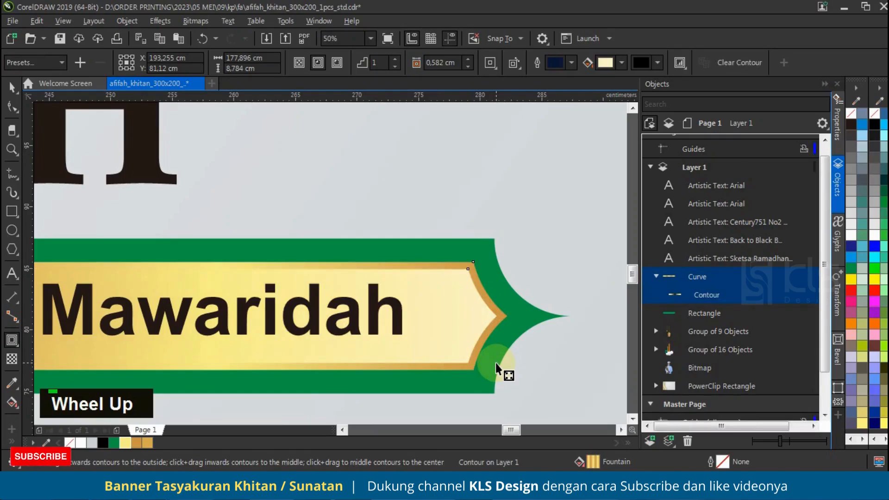
Break the new contour apart from the gold shape and fill it with green, leaving a thin gold border
scroll(539, 321, "down", 3)
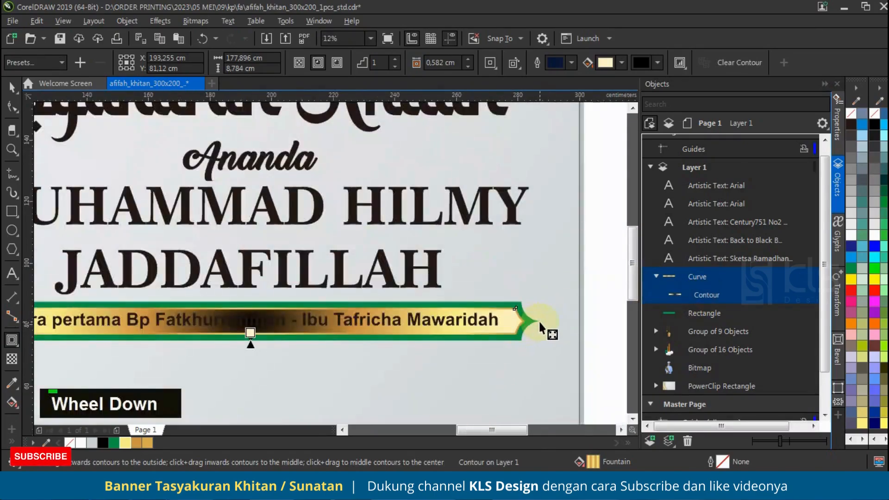
key("ctrl+k")
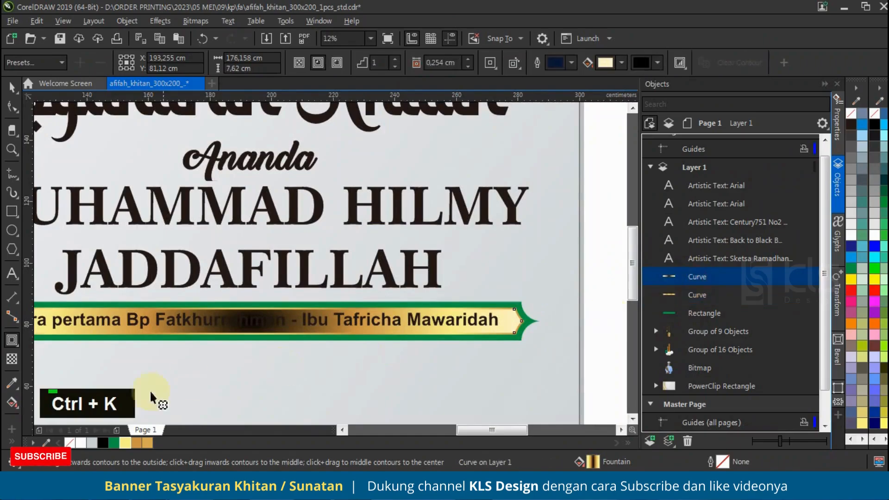
left_click(113, 443)
left_click(12, 87)
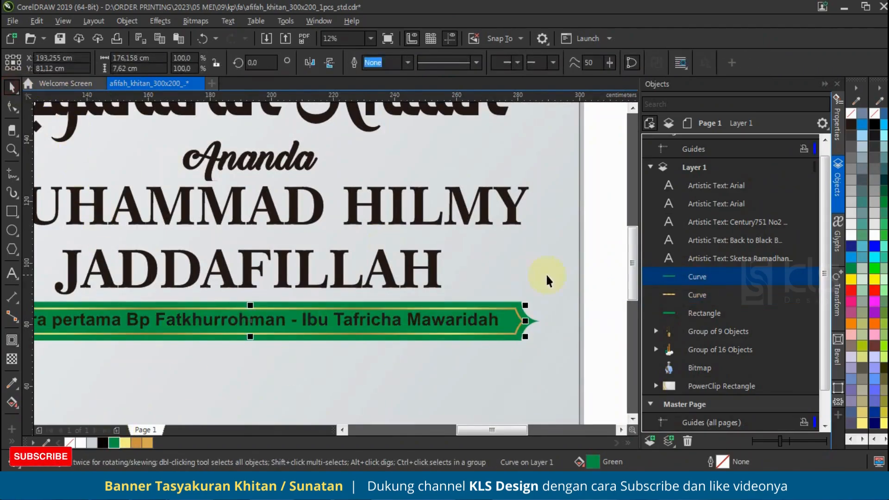
Fill the parents' line on the green ribbon with the gold palette colour (C22 M45 Y80 K3)
scroll(538, 277, "down", 1)
scroll(337, 290, "up", 1)
left_click(382, 352)
left_click(422, 317)
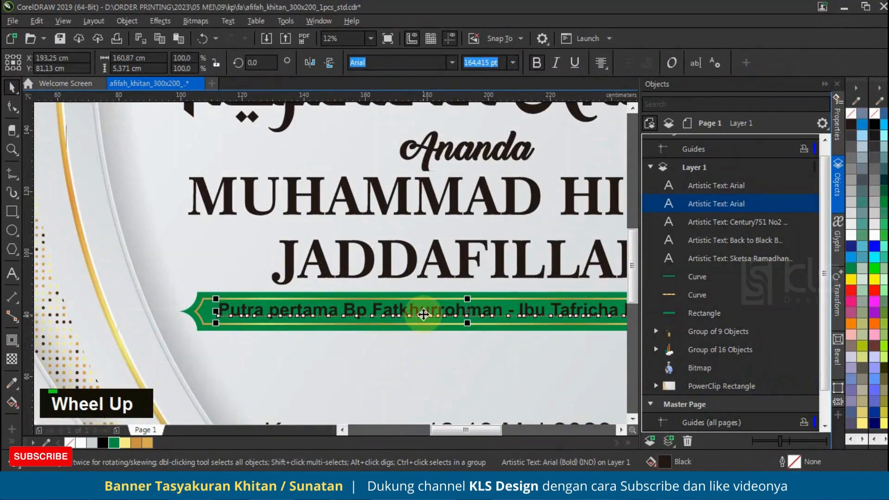
left_click(138, 442)
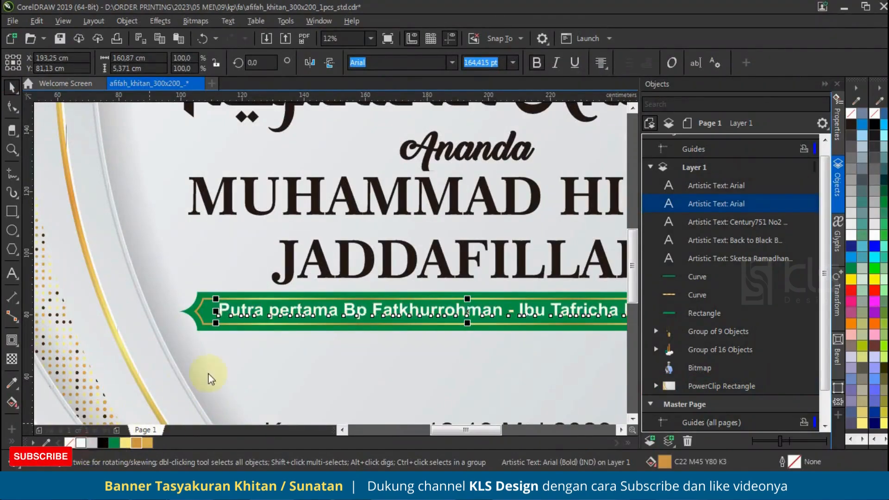
Set the line spacing of the child's two-line name text to 80% of character height
scroll(516, 348, "down", 2)
left_click(554, 329)
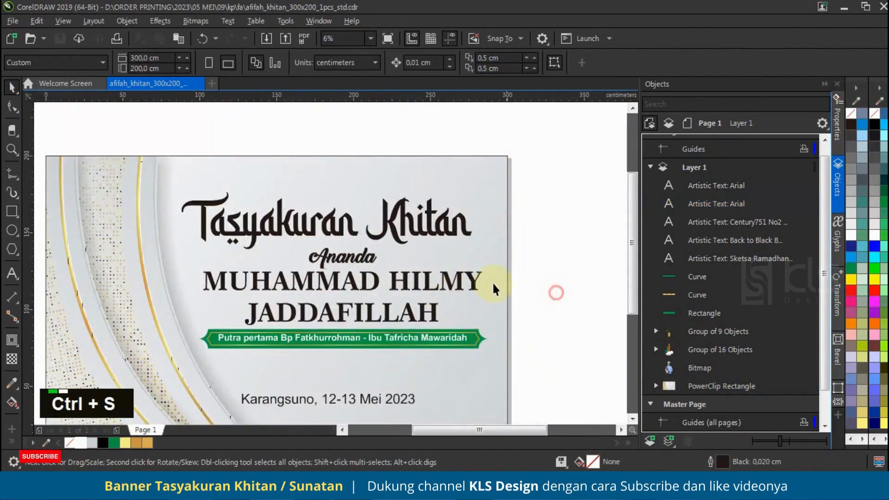
double_click(454, 279)
left_click(833, 132)
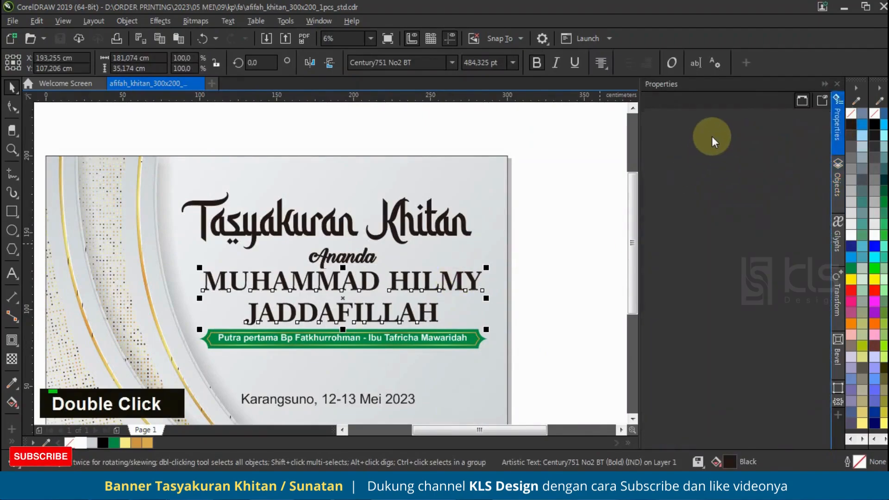
left_click(706, 100)
left_click(695, 160)
type("80")
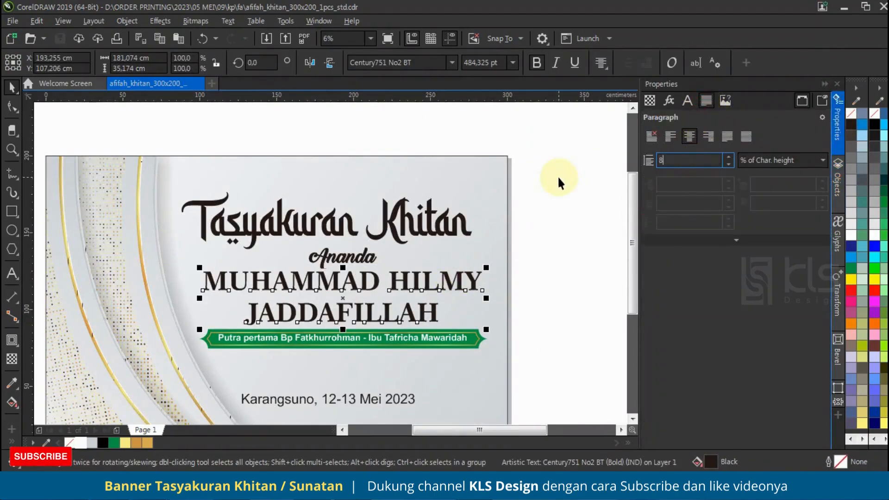
key("Return")
left_click(545, 260)
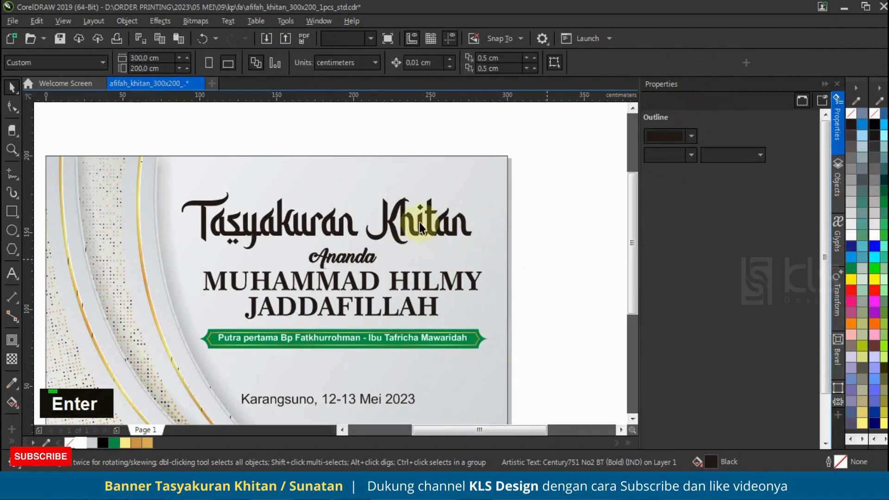
Copy the gold fountain fill from the ribbon's inner border onto the child's name text
left_click(418, 224)
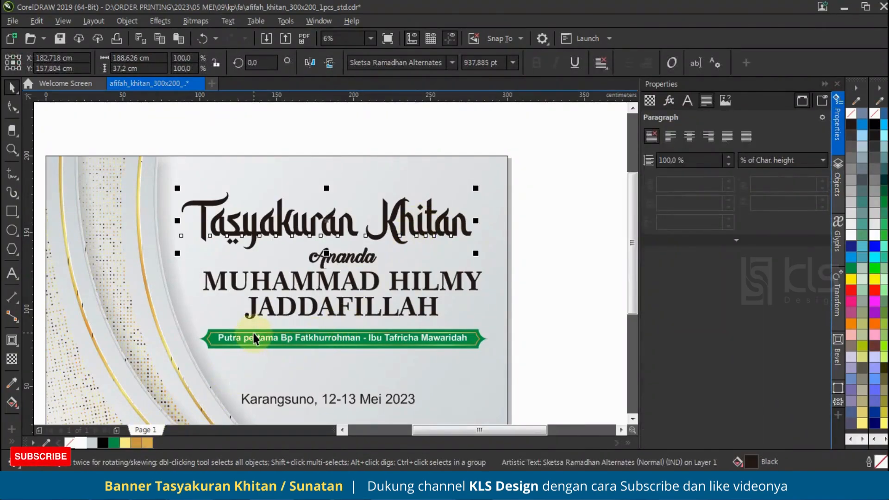
left_click(253, 337)
scroll(506, 336, "up", 3)
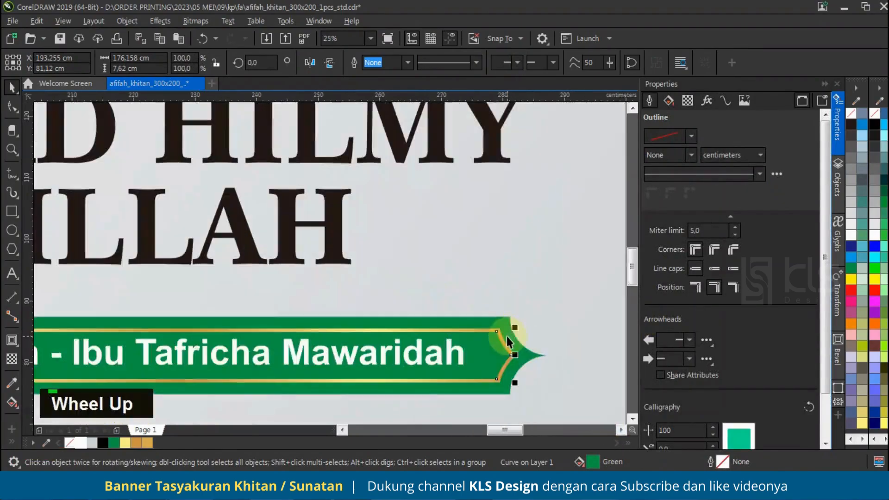
left_click(501, 337)
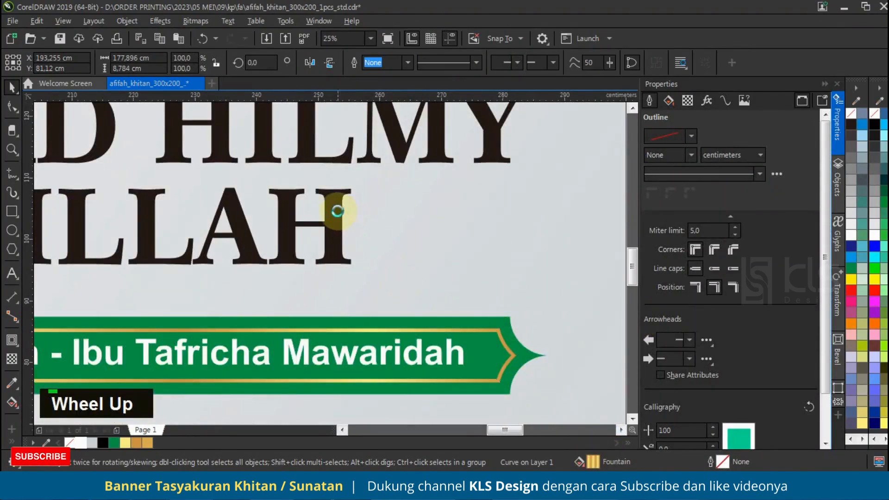
scroll(476, 320, "down", 4)
left_click(436, 261)
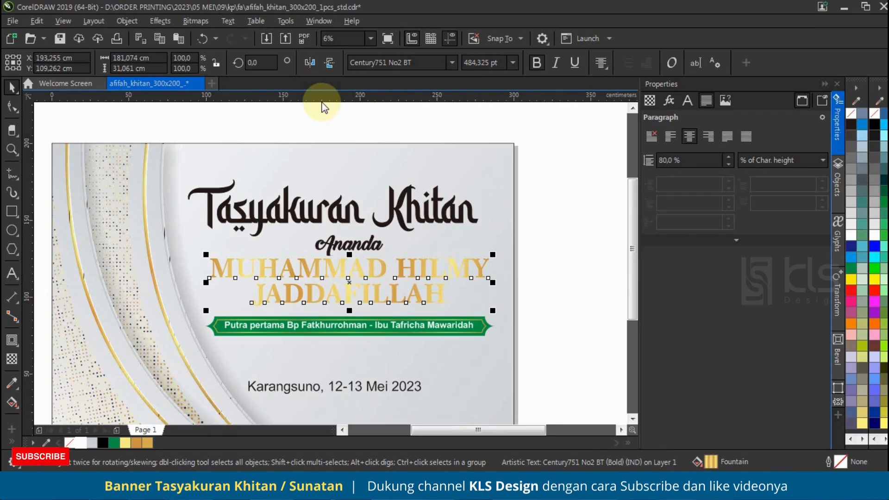
Give the child's name text a black 1.0 cm outline with round corners, placed behind the fill and scaling with the object
right_click(103, 443)
key("F12")
left_click(364, 194)
left_click(348, 304)
left_click_drag(391, 132, 629, 152)
left_click(601, 214)
left_click(584, 364)
left_click(718, 311)
left_click(717, 325)
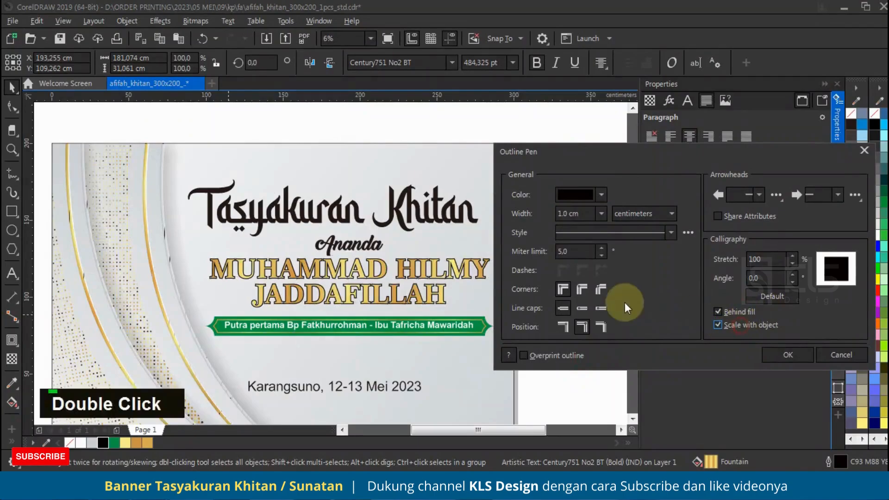
left_click(582, 288)
scroll(415, 288, "up", 1)
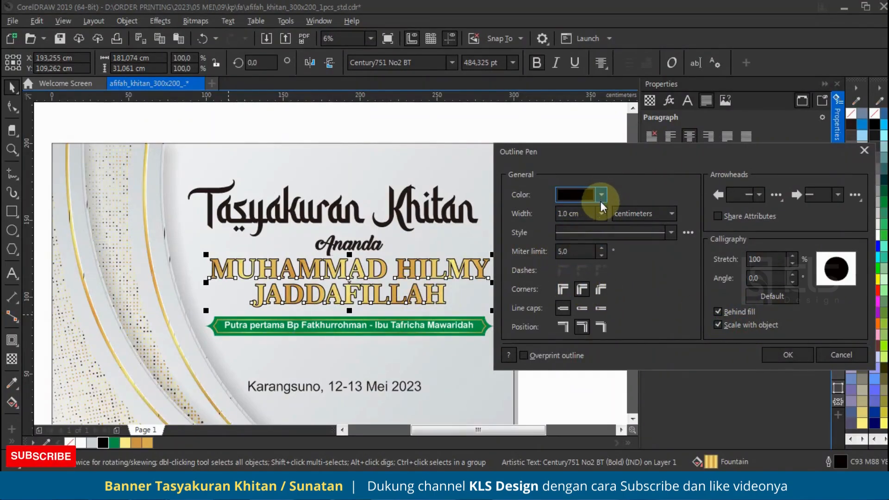
left_click(781, 354)
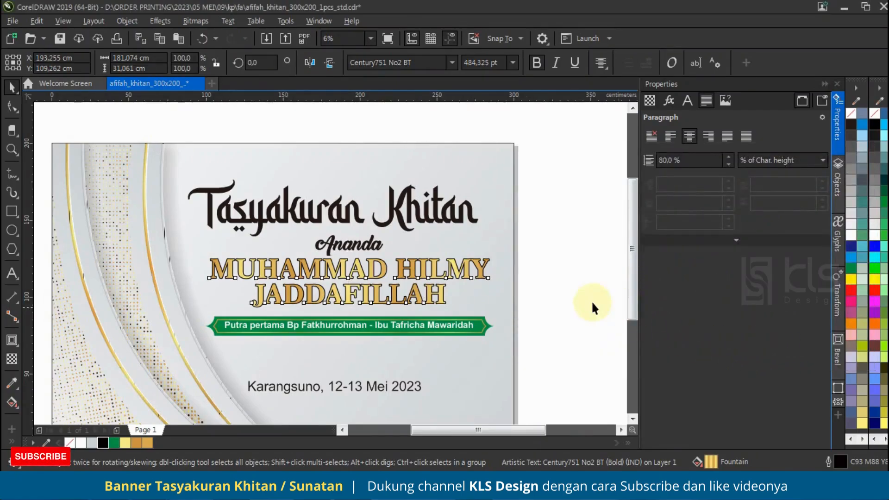
Sample a light grey from the banner background into the document palette and apply it to the name's outline
scroll(369, 257, "up", 3)
scroll(218, 338, "down", 3)
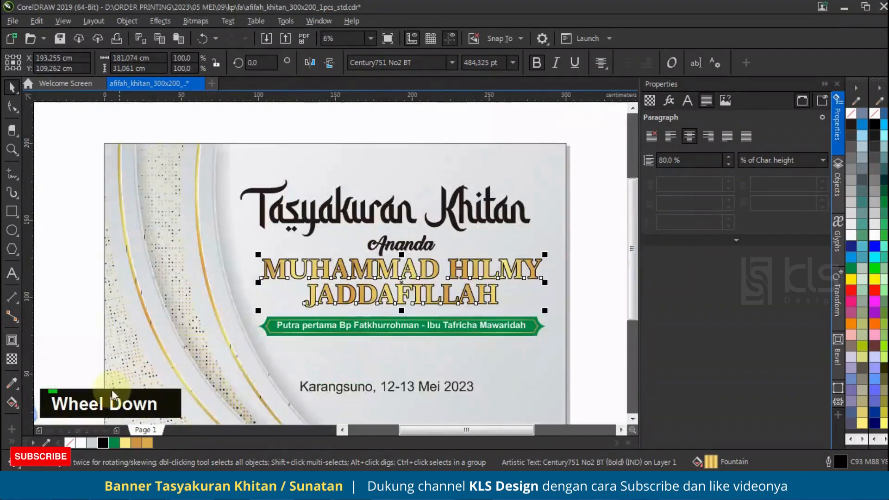
left_click(46, 442)
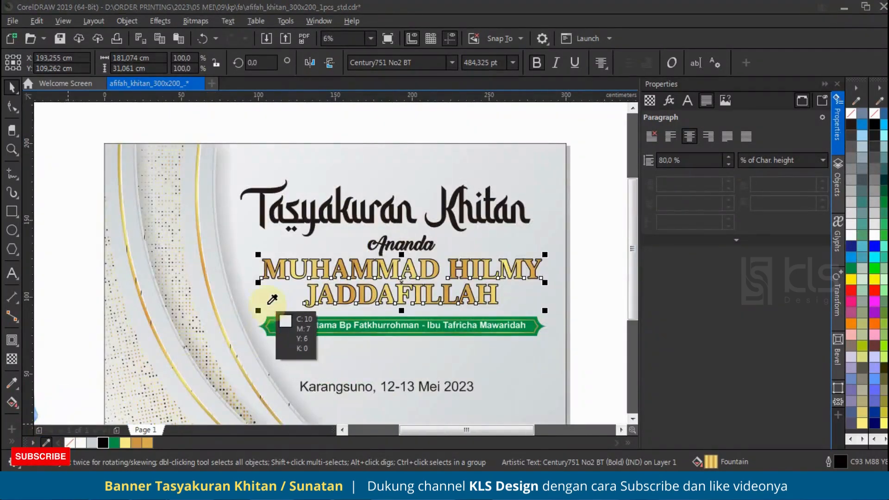
left_click(237, 282)
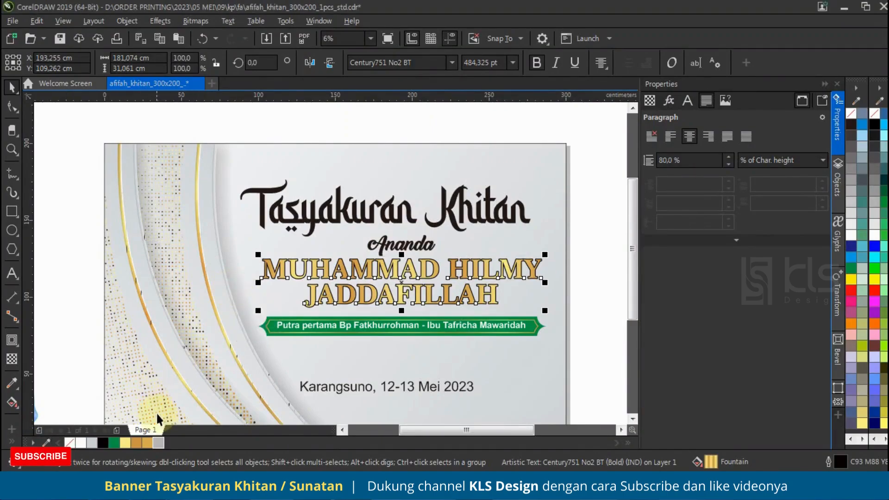
right_click(159, 442)
Change the name's outline colour to dark grey C75 M67 Y65 K24
scroll(507, 274, "up", 2)
key("F12")
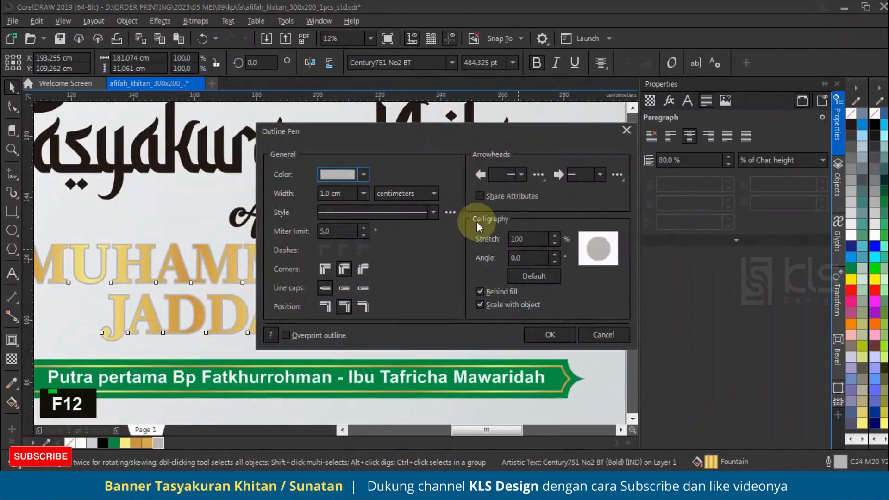
left_click(363, 174)
left_click(350, 200)
left_click_drag(348, 265, 309, 293)
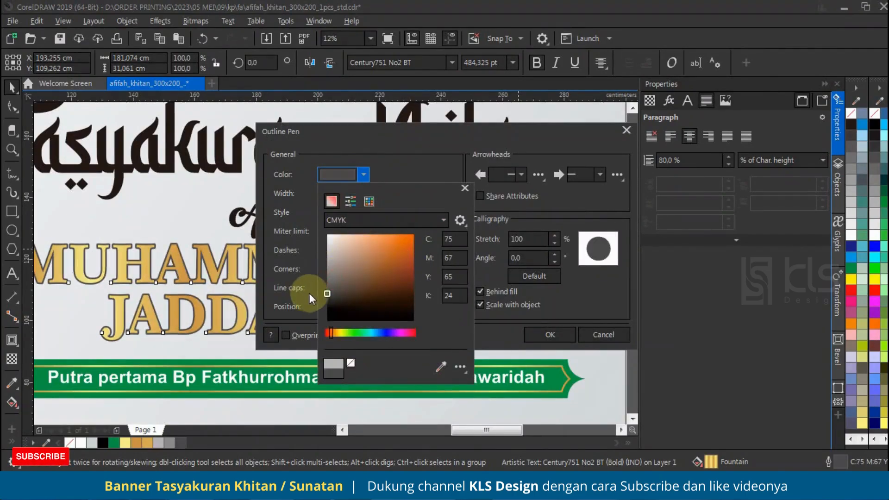
left_click(549, 335)
left_click(559, 330)
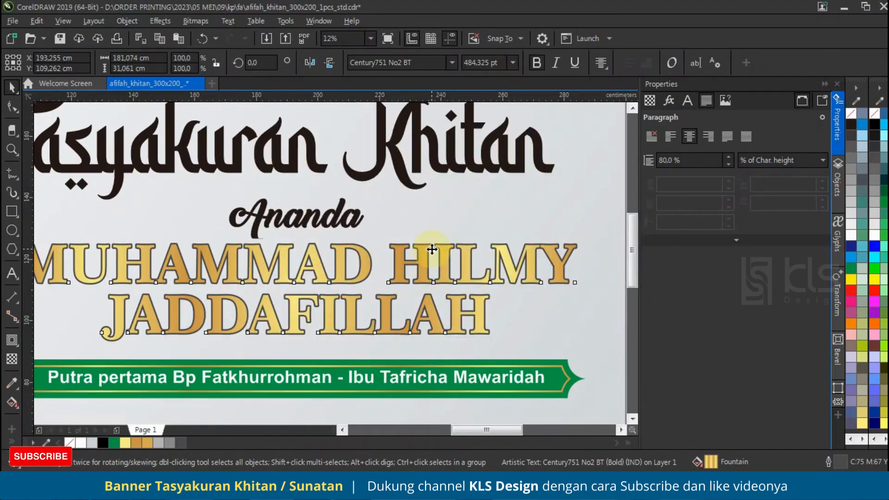
Duplicate the child's name text in place, directly on top of the original
scroll(517, 267, "down", 2)
left_click(591, 268)
left_click(496, 260)
key("ctrl+c")
left_click(837, 183)
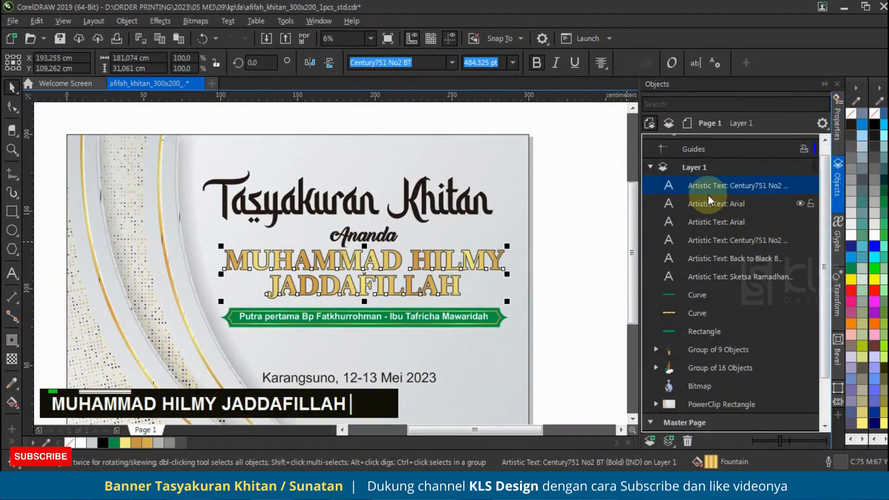
Give the lower copy of the child's name text a white outline 3 cm wide
left_click(730, 200)
left_click(730, 192)
left_click(739, 241)
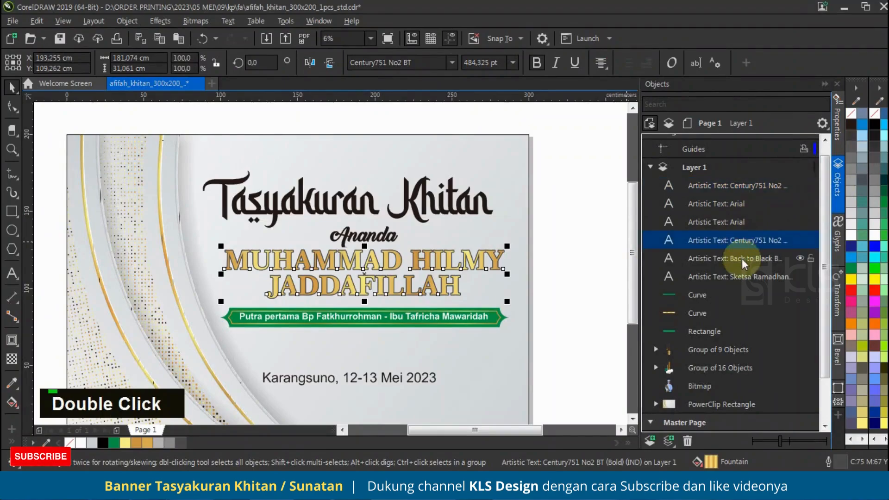
right_click(81, 444)
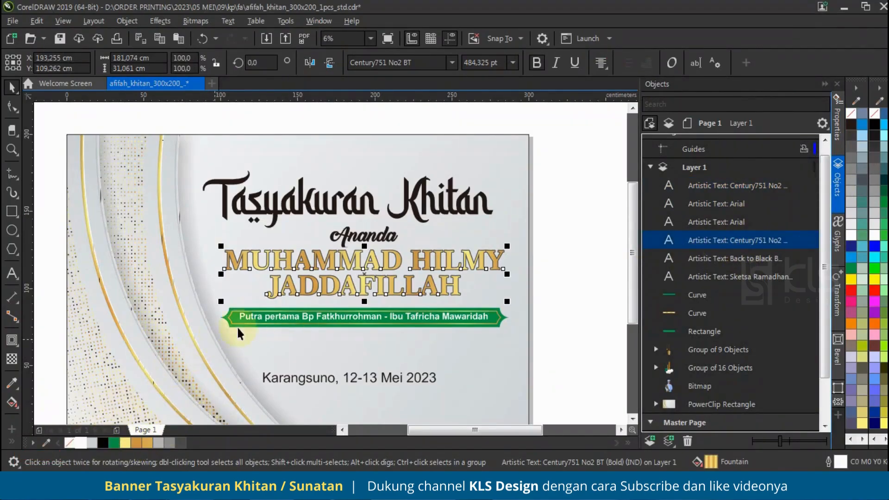
key("F12")
type("3")
key("Tab")
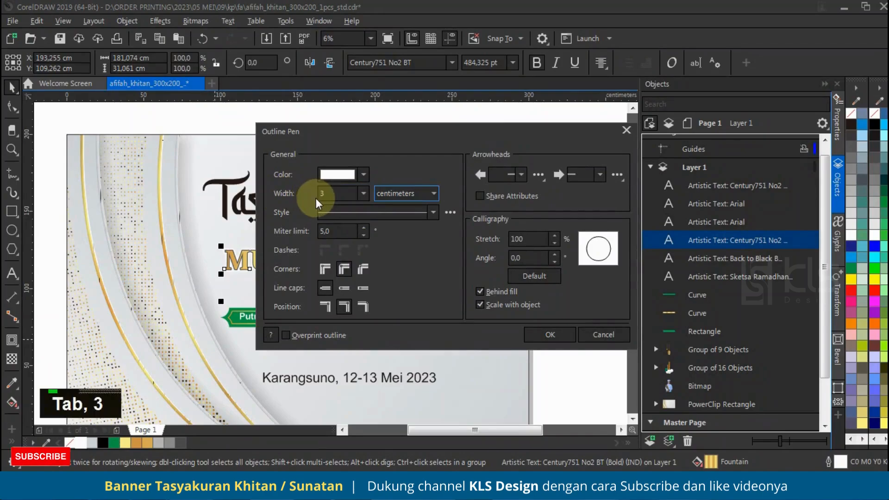
left_click(548, 334)
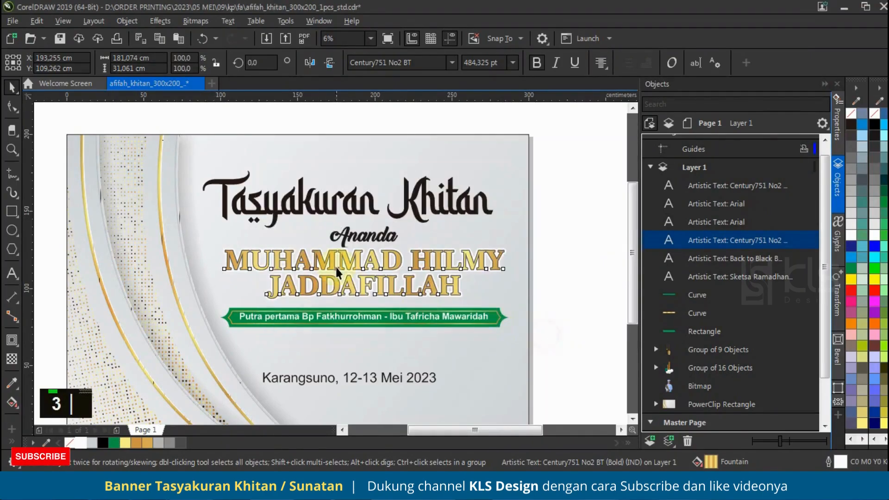
scroll(270, 265, "up", 1)
scroll(312, 267, "down", 1)
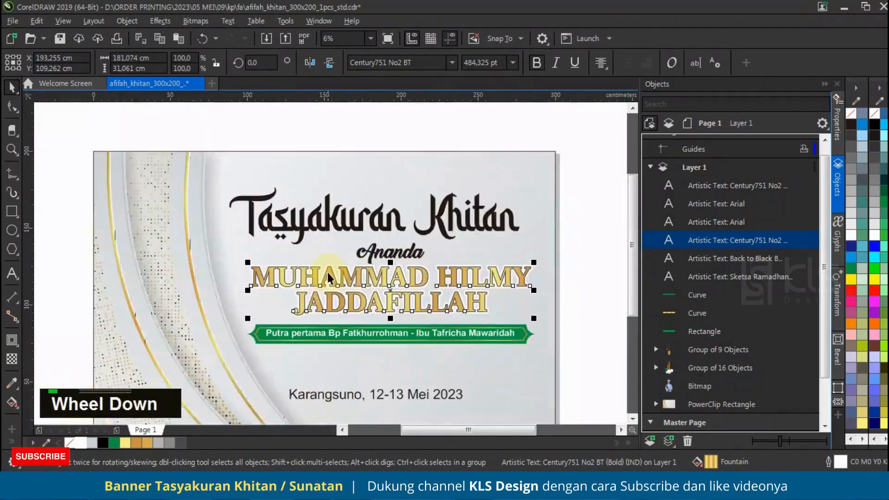
Add a drop shadow to the white-outlined name copy using the Flat Bottom Right preset and colour it black
scroll(449, 259, "up", 1)
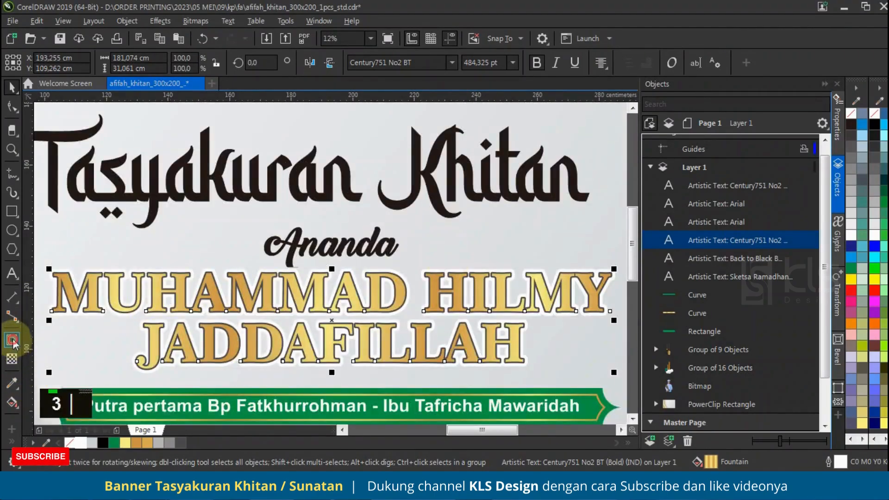
left_click(51, 63)
left_click(61, 89)
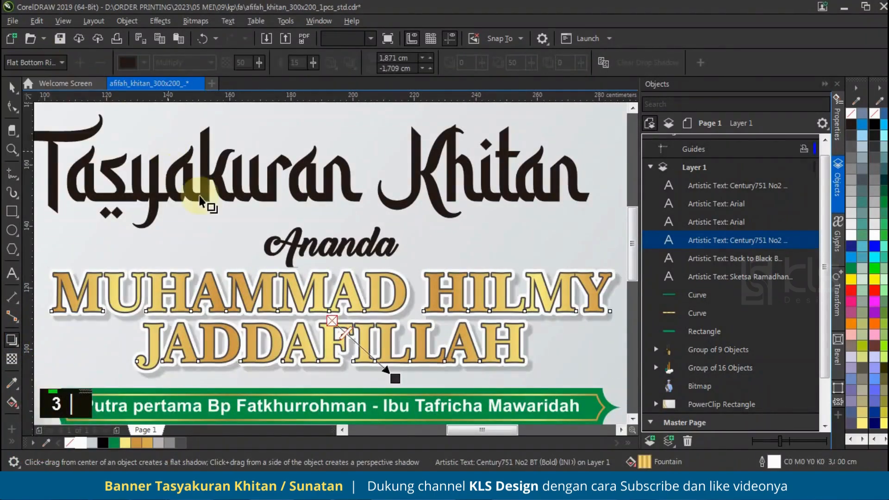
left_click(146, 60)
left_click(144, 184)
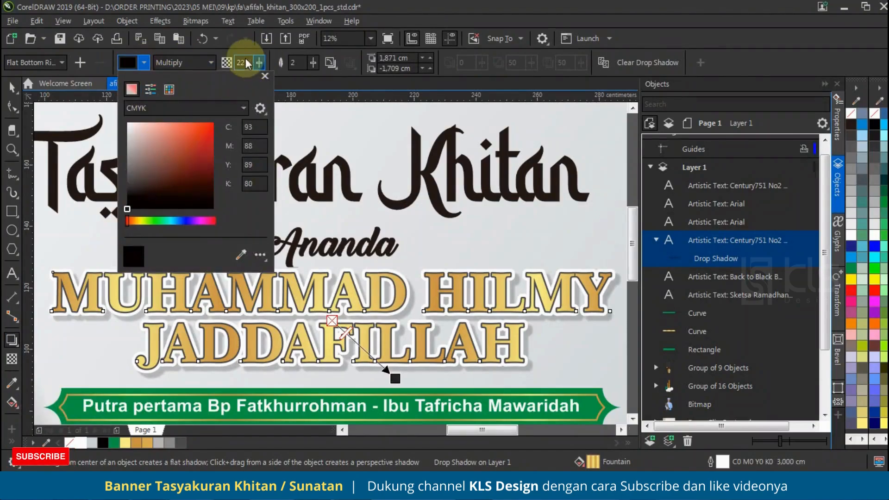
Set the name shadow's feathering to 6 and shorten its offset to about 1.42 cm across and -1.30 cm down
double_click(241, 62)
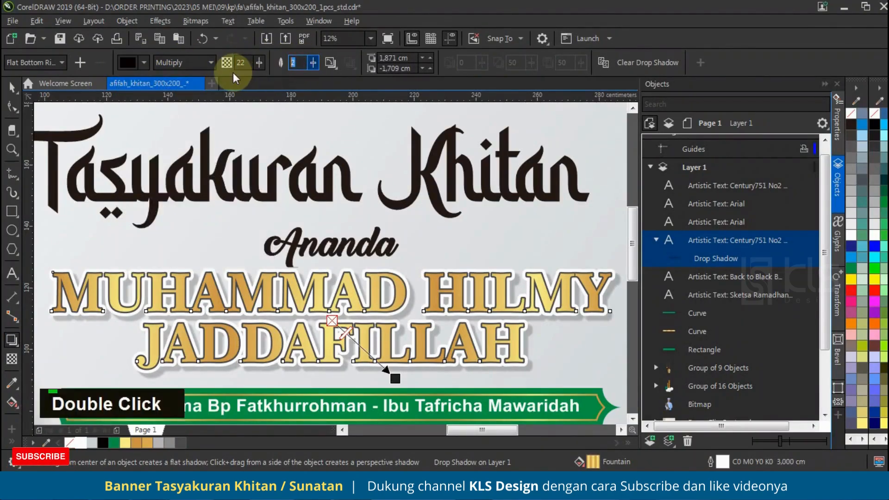
key("Tab")
type("6")
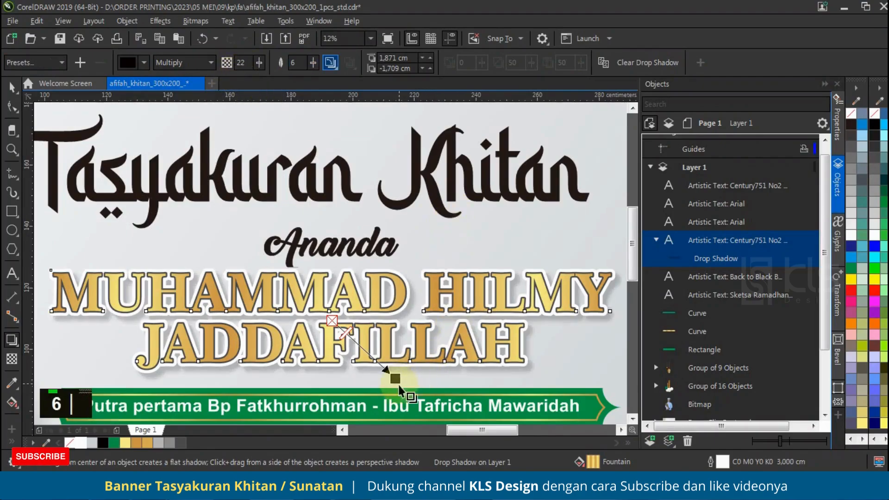
scroll(399, 382, "up", 5)
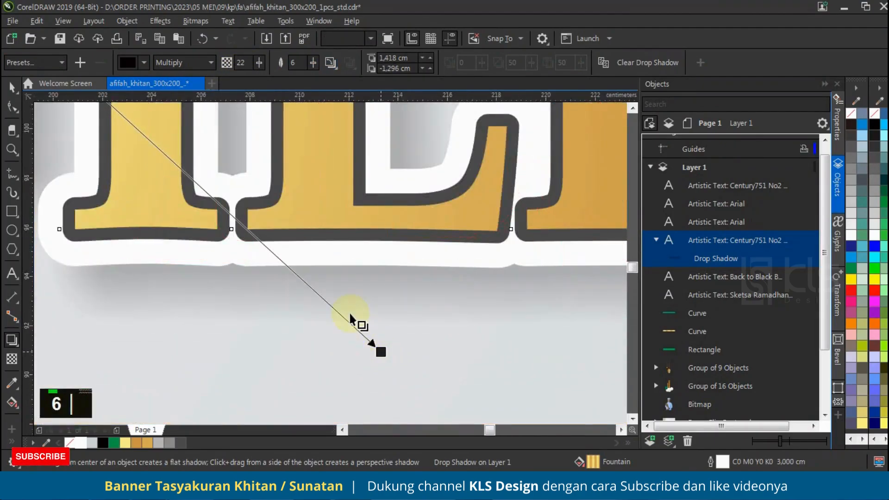
scroll(351, 314, "down", 4)
left_click(11, 87)
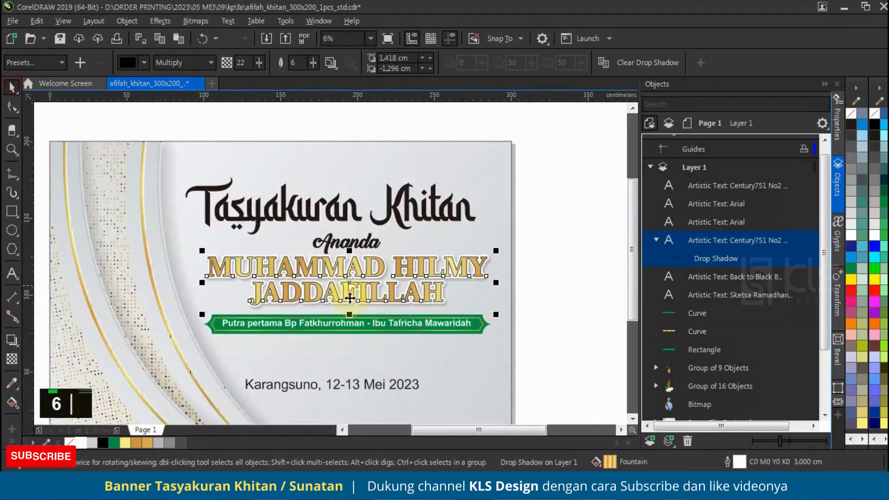
Nudge the "Tasyakuran Khitan" title slightly upward to widen the gap above "Ananda"
scroll(500, 249, "down", 2)
scroll(365, 264, "up", 4)
left_click_drag(349, 275, 346, 278)
scroll(361, 257, "down", 2)
scroll(358, 252, "up", 1)
Fill the "Tasyakuran Khitan" title with the green palette colour and enlarge it to about 200.4 x 39.5 cm
left_click(360, 258)
left_click(125, 443)
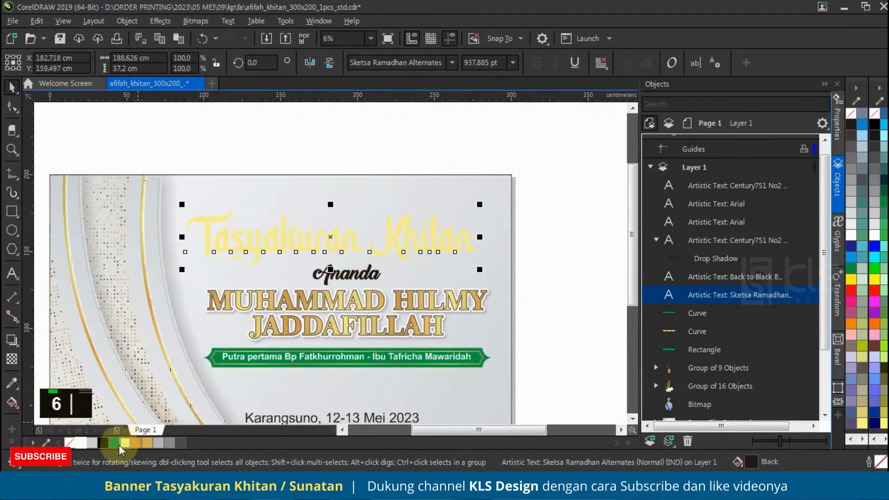
left_click_drag(114, 443, 258, 250)
left_click_drag(479, 205, 498, 193)
left_click_drag(468, 233, 464, 232)
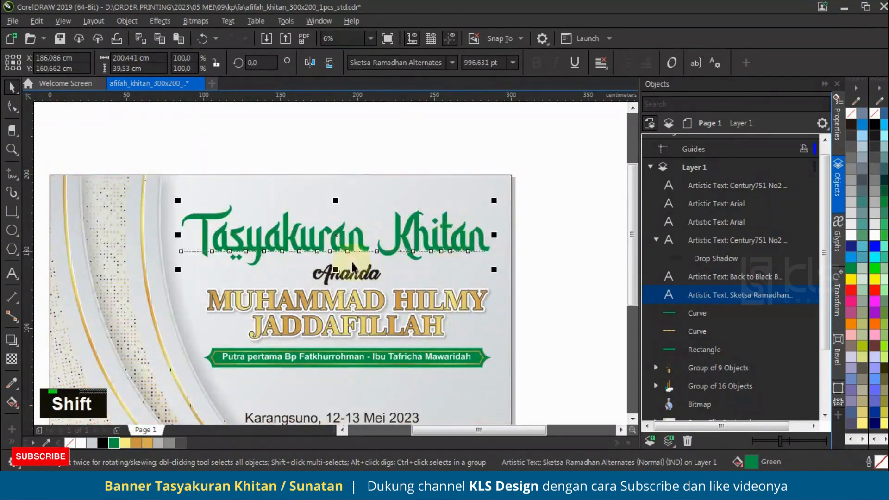
Create a one-step inside contour of about 0.39 cm on the green title and break it apart into a separate curve
left_click(11, 342)
left_click(51, 352)
scroll(224, 313, "up", 5)
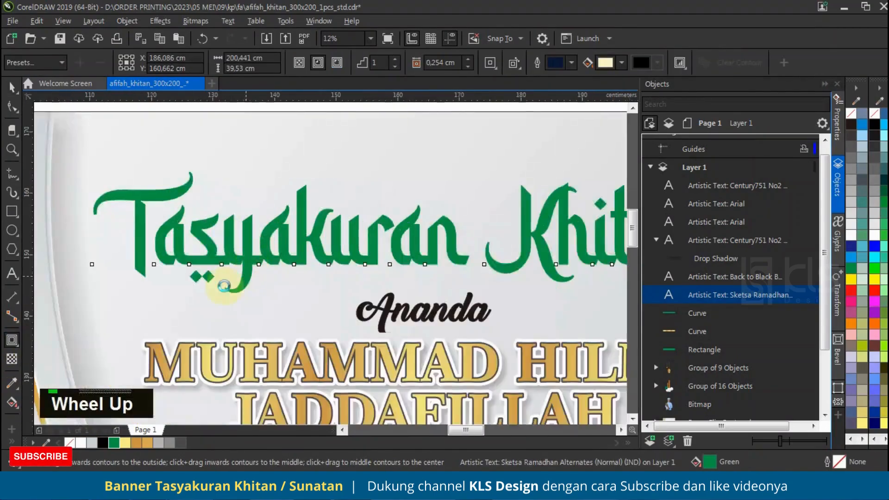
left_click_drag(224, 314, 239, 318)
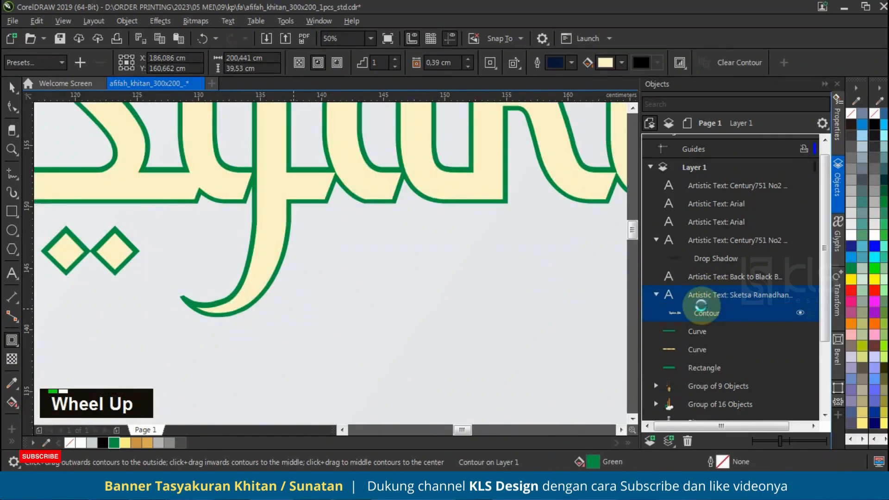
key("ctrl+k")
left_click(11, 87)
scroll(417, 278, "down", 2)
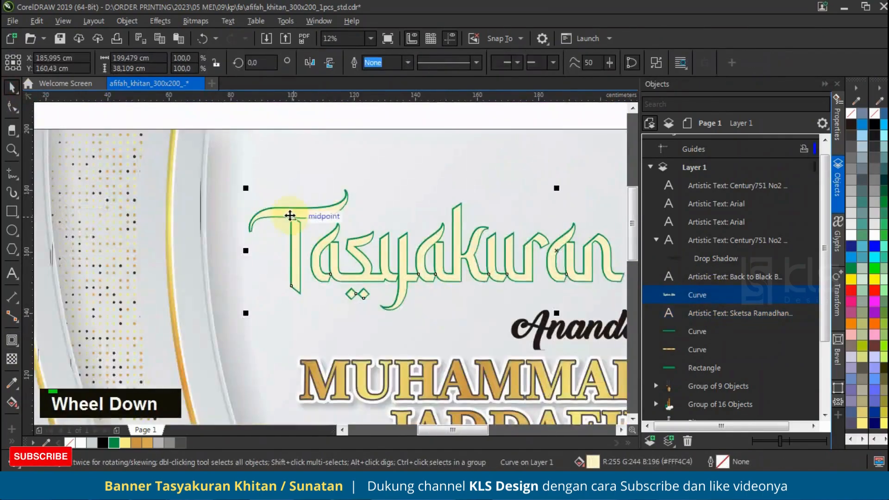
Duplicate the cream title curve slightly down and to the right, and cut the original with it into thin edge highlights
scroll(284, 218, "up", 3)
mouse_move(314, 227)
left_mouse_down()
mouse_move(327, 232)
mouse_move(324, 240)
left_mouse_up()
right_click(324, 240)
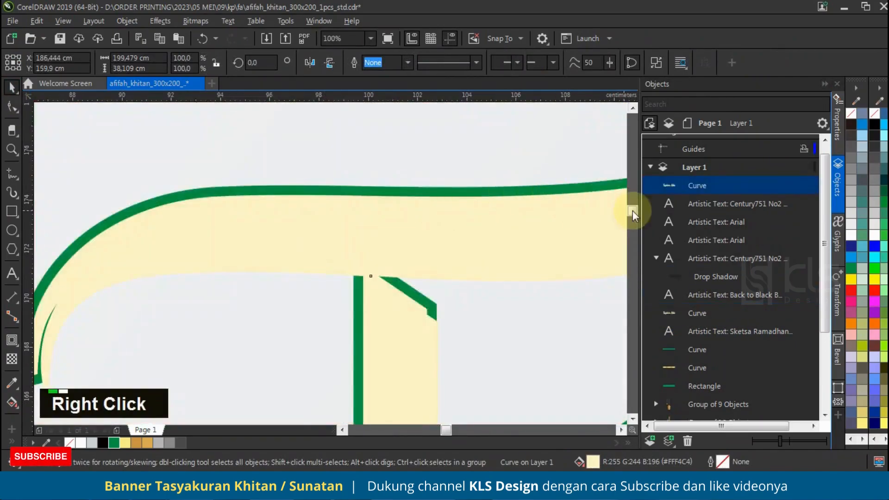
left_click(562, 196, "shift")
left_click(476, 65)
scroll(294, 167, "down", 4)
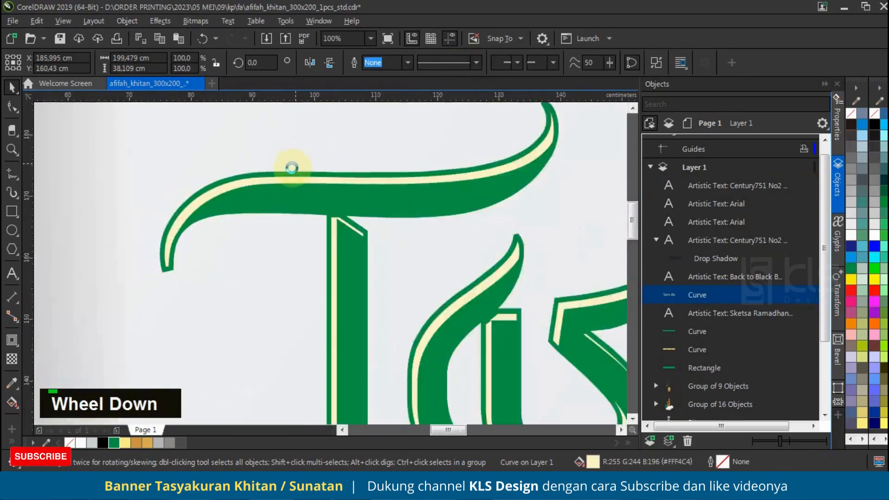
Apply a linear transparency to the cream highlight curve, fading it from the top to the bottom of the letters
scroll(381, 163, "up", 2)
scroll(381, 162, "down", 1)
scroll(338, 262, "up", 1)
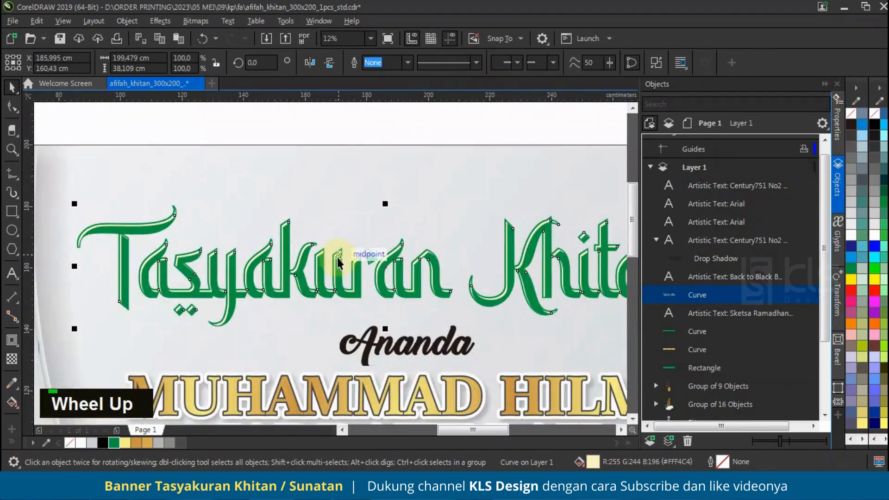
left_click(12, 359)
left_click_drag(401, 244, 414, 362)
left_click(12, 87)
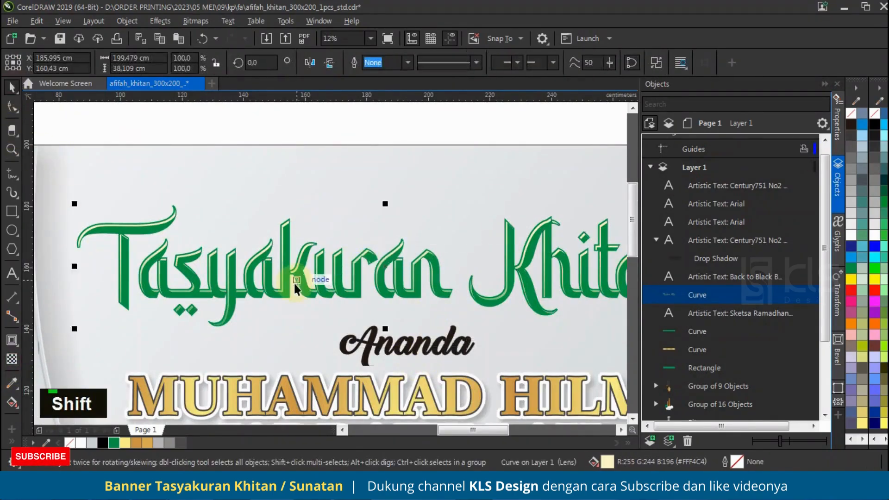
left_click(311, 204)
scroll(296, 287, "up", 1)
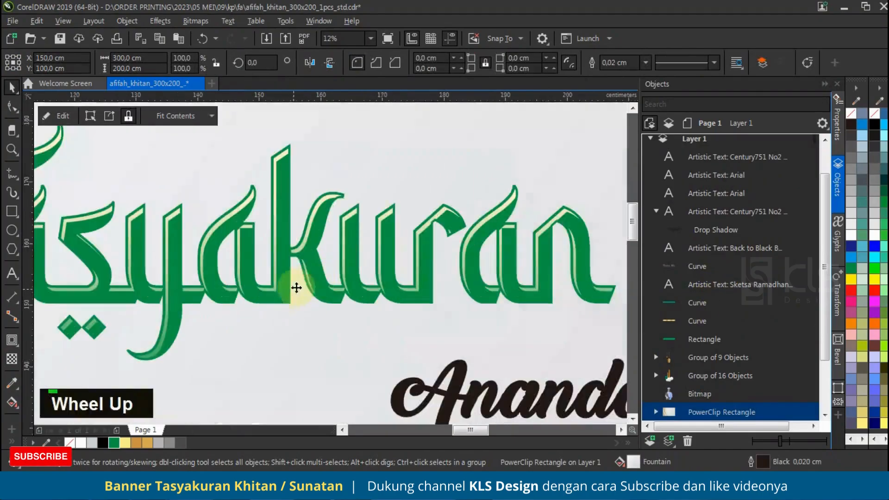
Fill the "Tasyakuran Khitan" title with a vertical fountain gradient from green at the base to yellow above
left_click(314, 269)
scroll(273, 277, "down", 4)
left_click(12, 402)
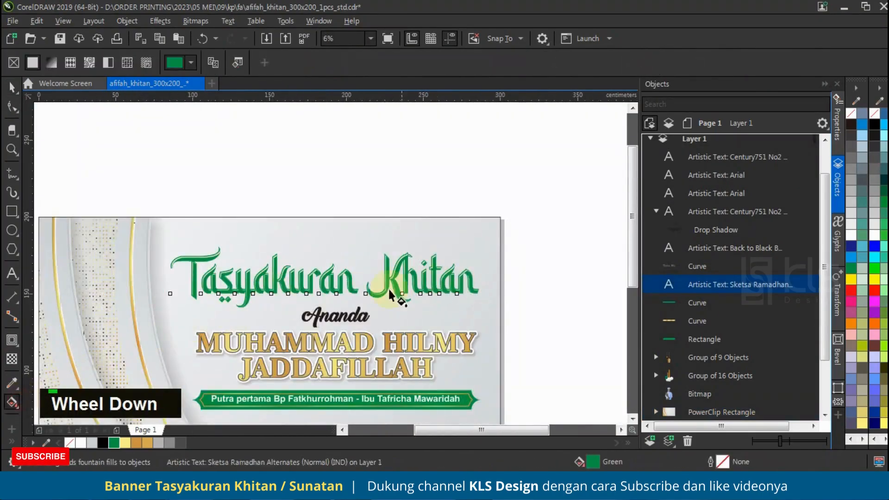
left_click_drag(357, 275, 356, 207)
left_click(851, 279)
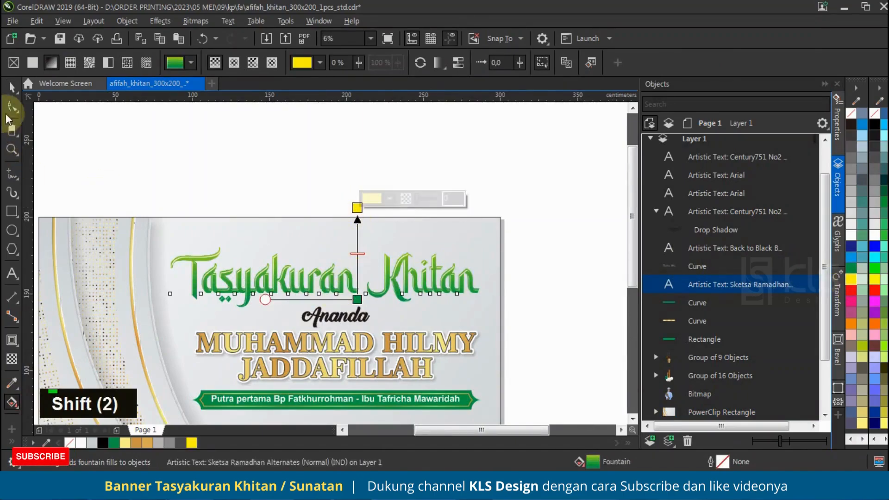
Paste a copy of the gradient "Tasyakuran Khitan" title and stack it directly beneath the original
left_click(12, 86)
key("ctrl+v")
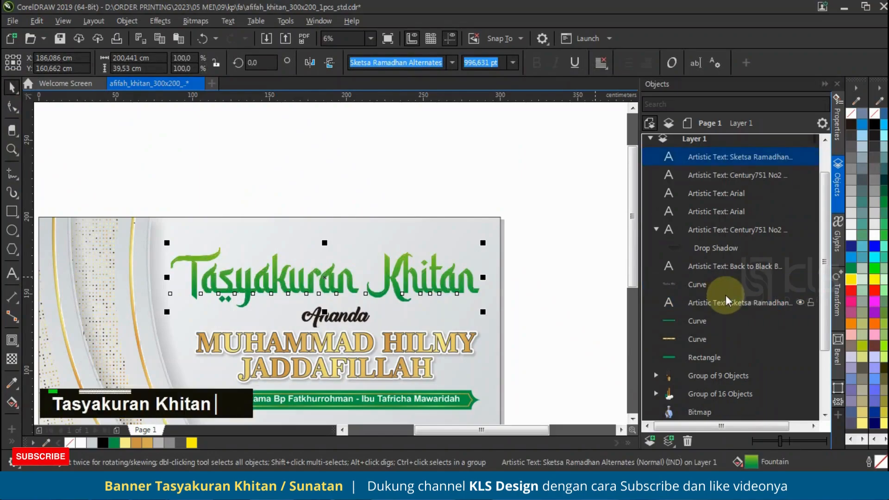
left_click_drag(734, 154, 733, 308)
left_click(733, 307)
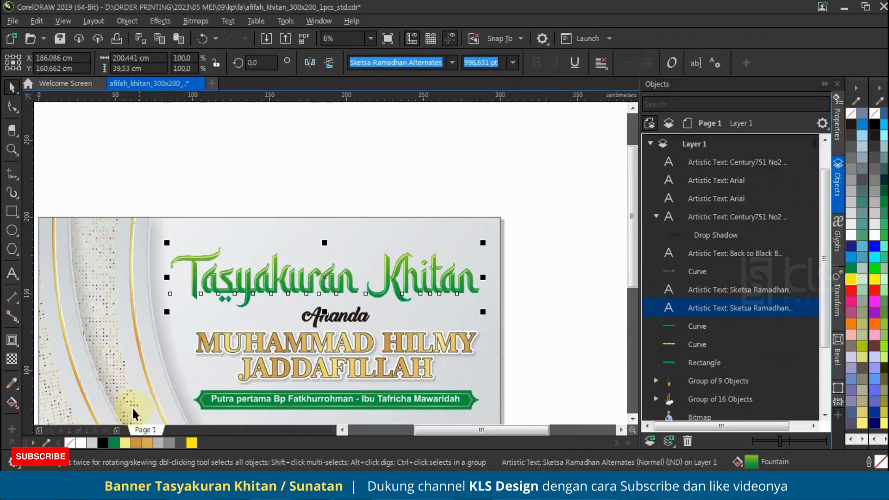
Give the lower title copy a 2 cm dark grey outline with round corners, placed behind the fill and scaling with the object
key("F12")
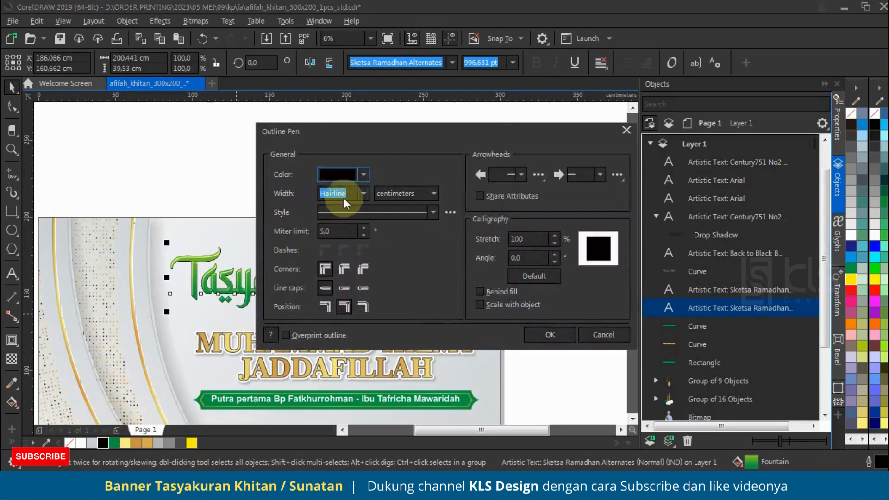
key("Tab")
key("Tab")
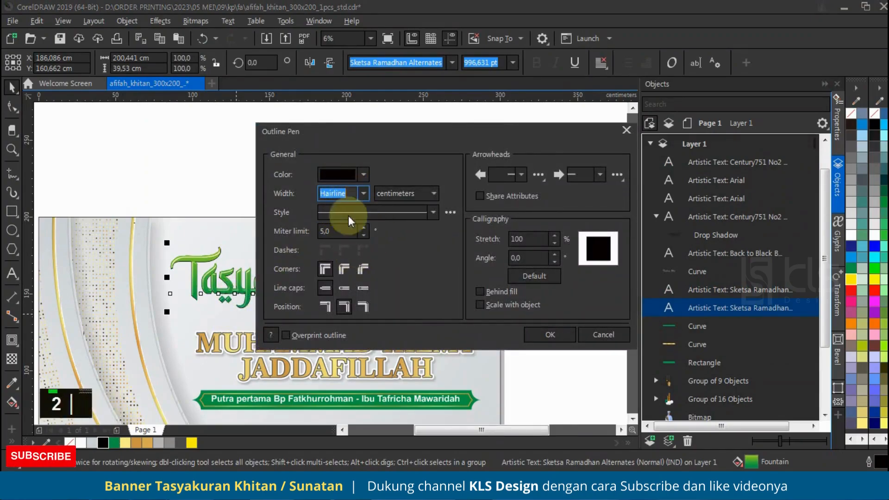
type("2")
key("Tab")
left_click(344, 268)
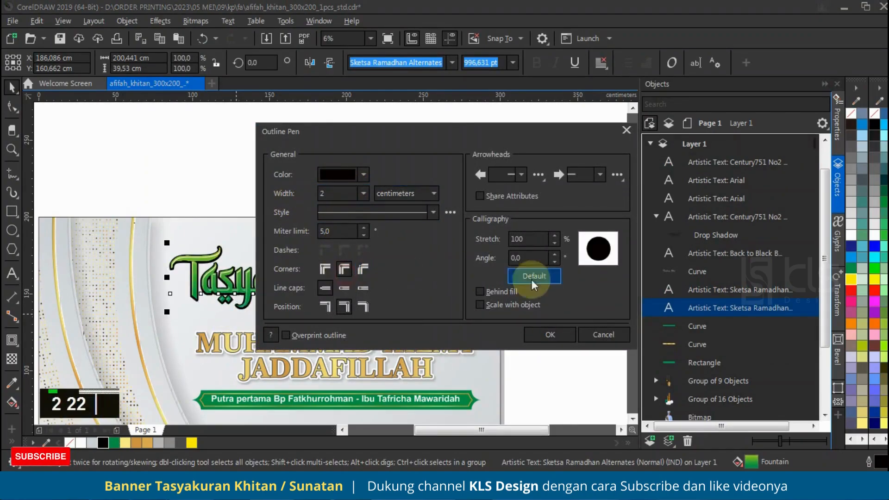
left_click(503, 306)
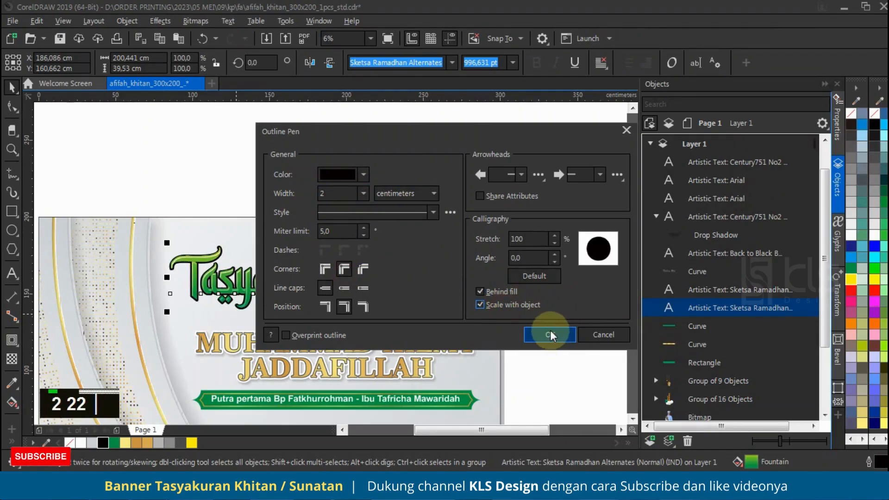
left_click(550, 335)
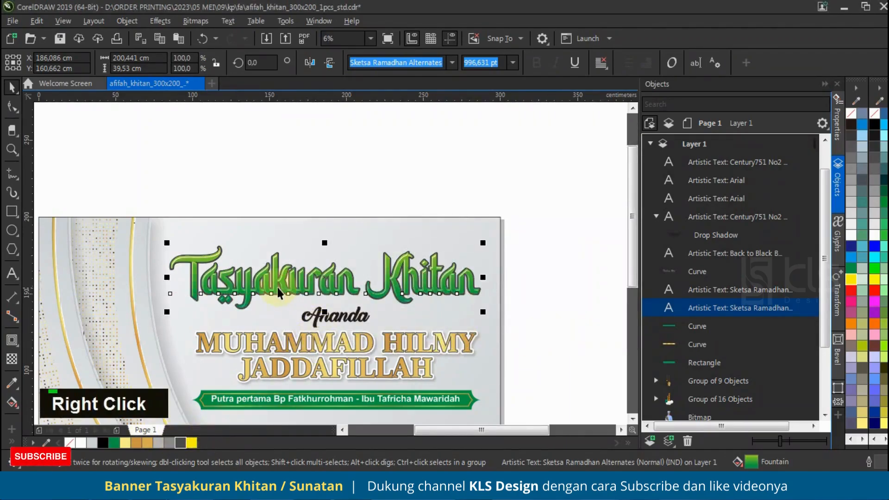
scroll(285, 294, "up", 2)
scroll(302, 250, "down", 2)
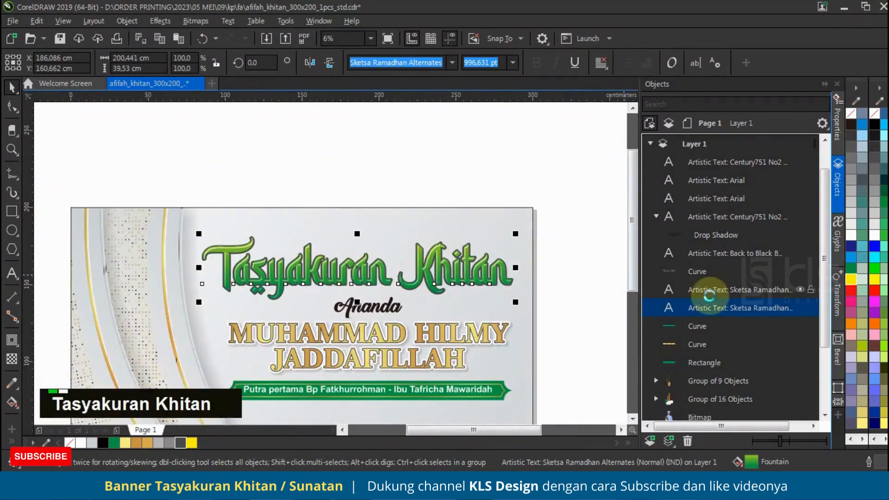
Duplicate the outlined title, stack the copy beneath the other title layers and colour its outline white
key("ctrl+v")
left_click_drag(732, 285, 732, 314)
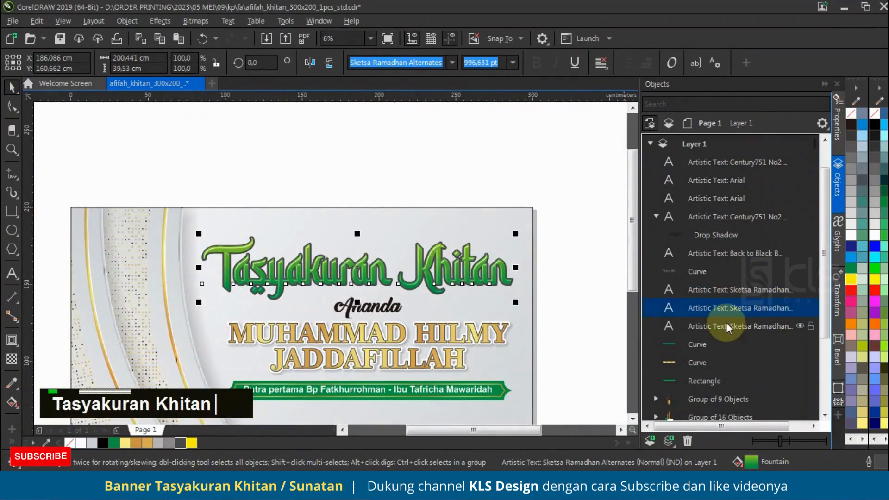
right_click(78, 444)
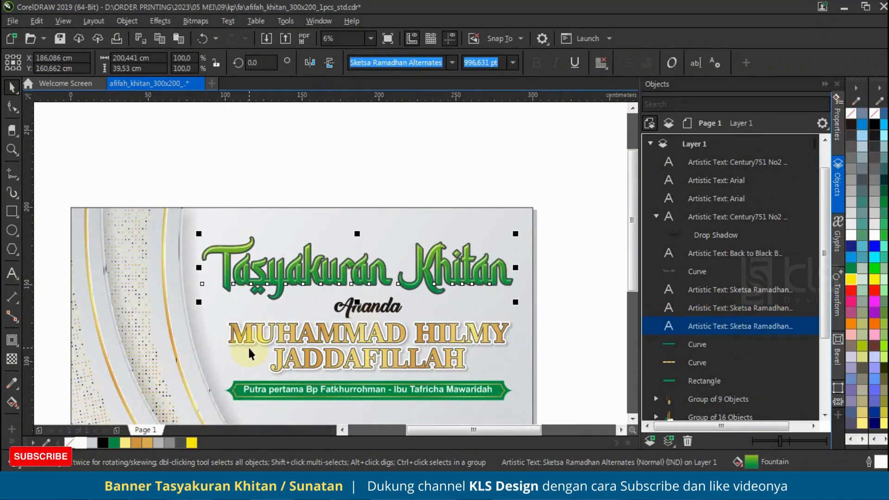
Set the white outline of the lowest title copy to 4 cm wide
key("F12")
key("Tab")
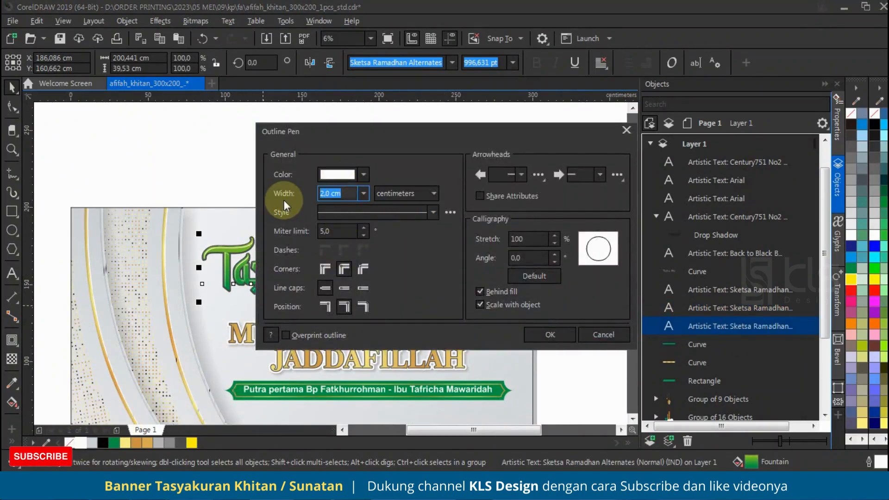
type("3")
left_click_drag(349, 196, 289, 202)
type("4")
key("Tab")
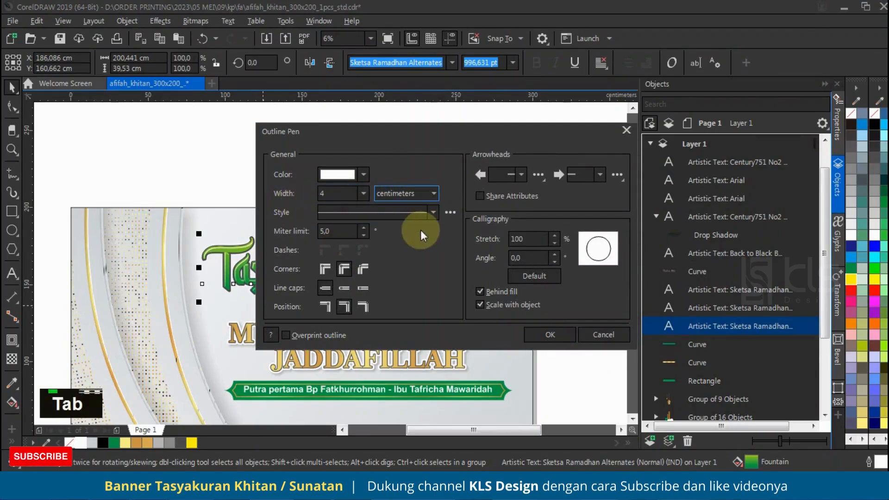
left_click(550, 334)
scroll(235, 242, "up", 2)
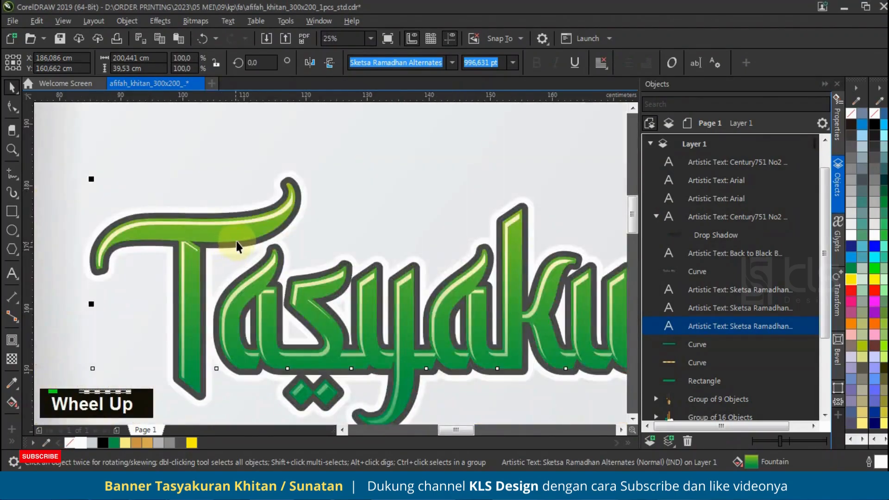
scroll(220, 251, "down", 1)
scroll(244, 273, "down", 1)
scroll(278, 277, "up", 2)
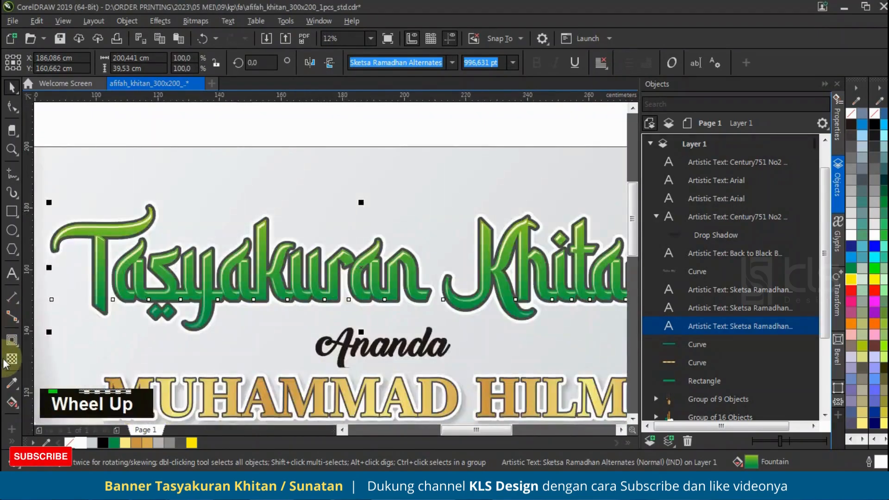
Add a black Flat Bottom Right drop shadow with feathering 6 to the white-outlined title copy
left_click(13, 318)
left_click(16, 322)
left_click(40, 340)
left_click(62, 62)
left_click(42, 86)
left_click(128, 63)
left_click(121, 198)
left_click(297, 62)
type("6")
key("Tab")
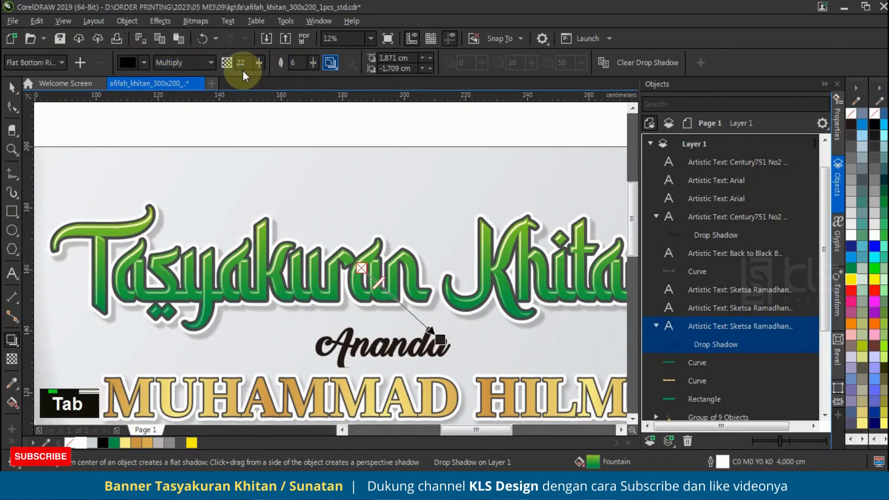
scroll(326, 224, "down", 2)
double_click(21, 93)
left_click_drag(145, 153, 205, 212)
left_click(369, 281)
left_click(552, 240)
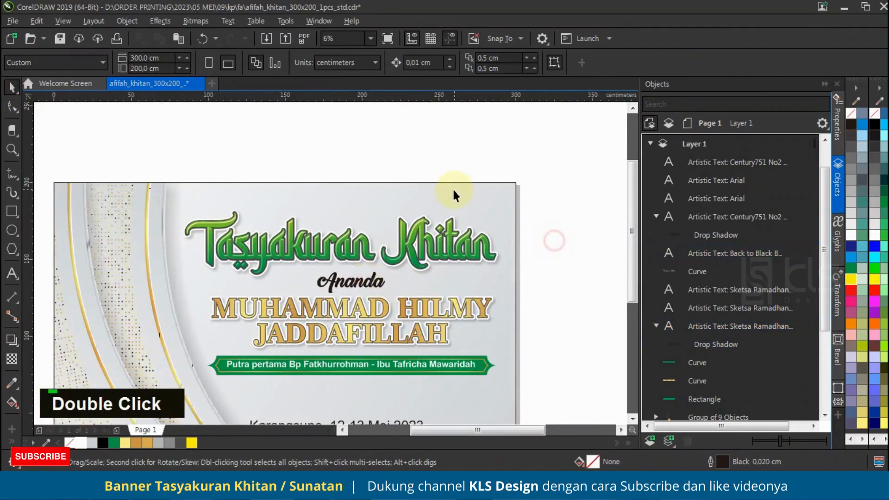
Scale the green ribbon together with its parents' text down slightly below the child's name
scroll(452, 188, "down", 1)
scroll(441, 291, "up", 1)
left_click_drag(550, 244, 204, 281)
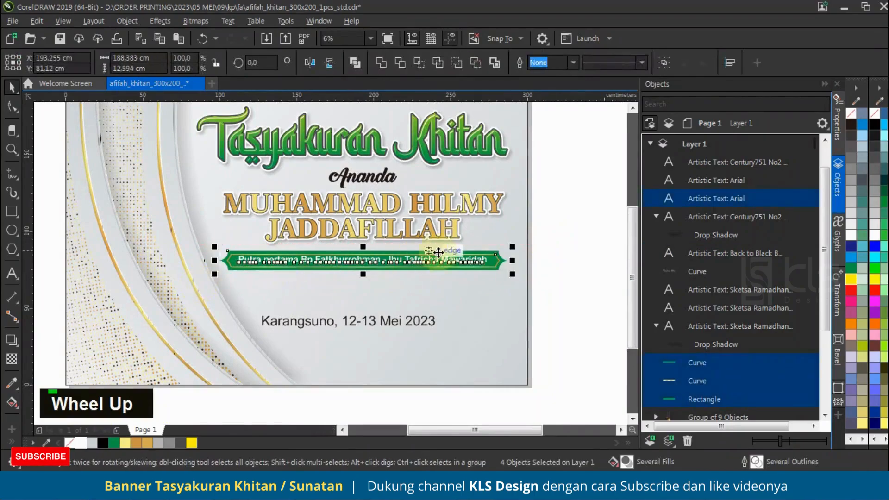
left_click(539, 230)
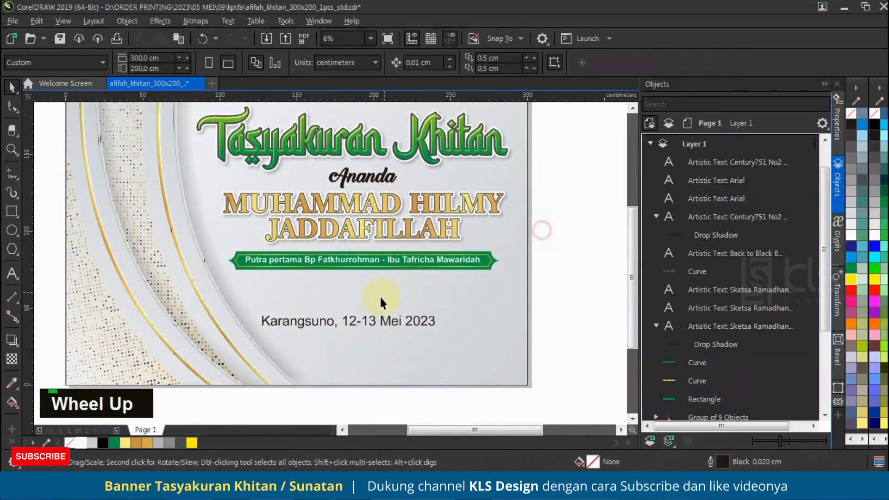
Shrink the date text near the banner's lower-right corner and place the minaret group there, scaled to about 70 x 108.9 cm
left_click_drag(391, 320, 481, 361)
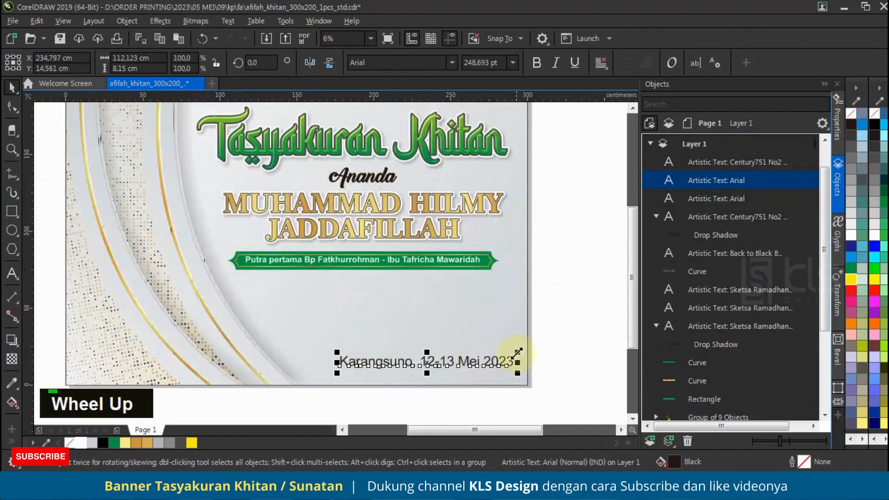
scroll(482, 323, "down", 3)
left_click_drag(596, 338, 438, 311)
scroll(431, 326, "up", 2)
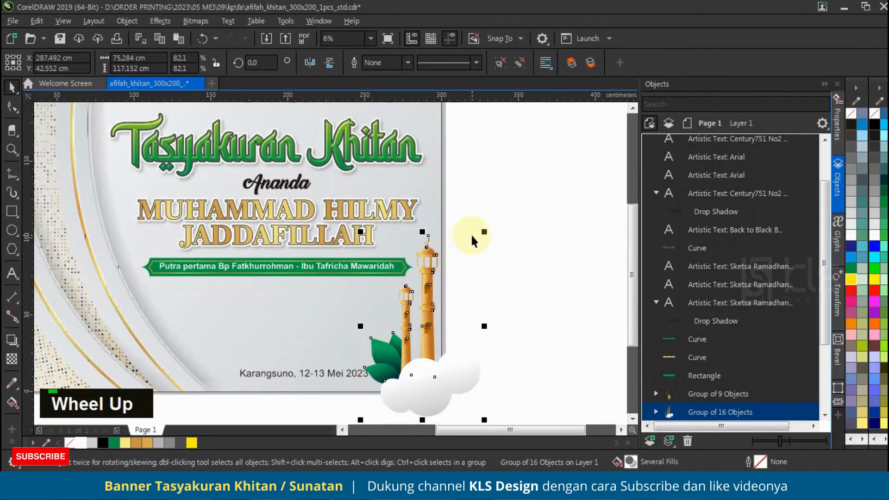
left_click_drag(485, 233, 476, 247)
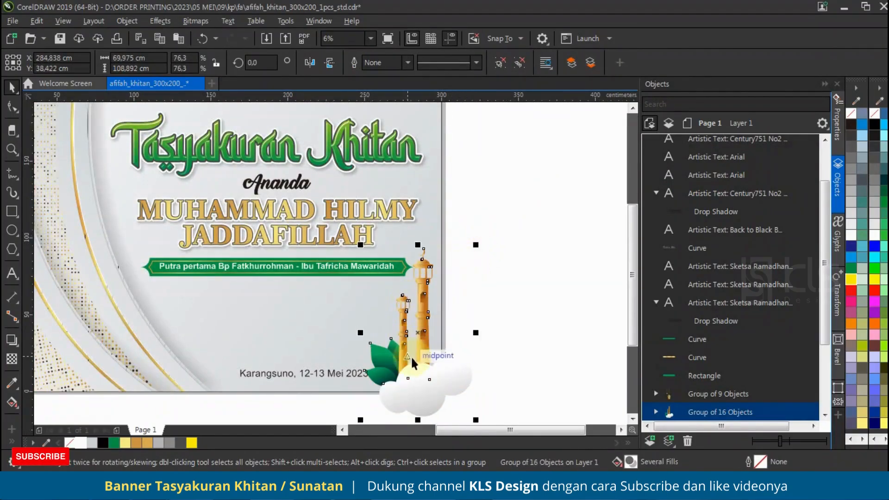
Shift the minaret group slightly right and PowerClip it inside the banner's background rectangle
scroll(416, 364, "up", 2)
scroll(437, 366, "down", 3)
scroll(449, 368, "up", 1)
right_click(447, 368)
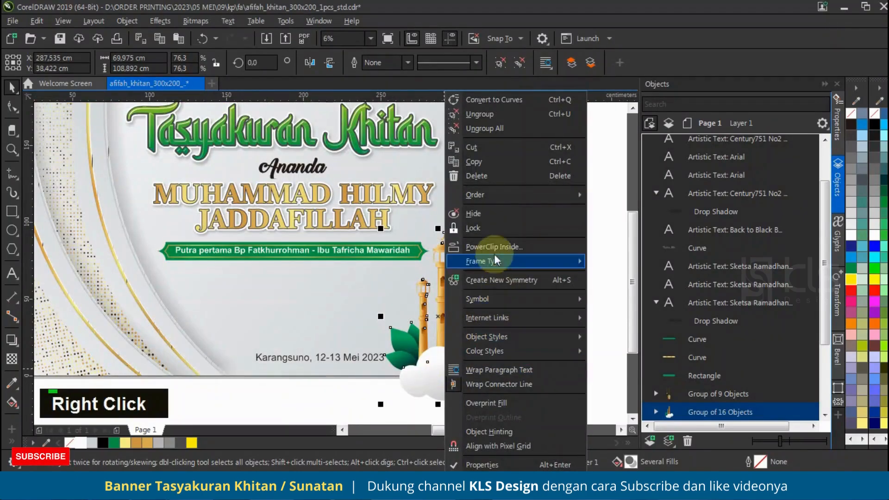
left_click(493, 247)
left_click(343, 302)
left_click(494, 324)
Move the "Karangsuno, 12-13 Mei 2023" text slightly left, away from the leaves
scroll(500, 344, "down", 1)
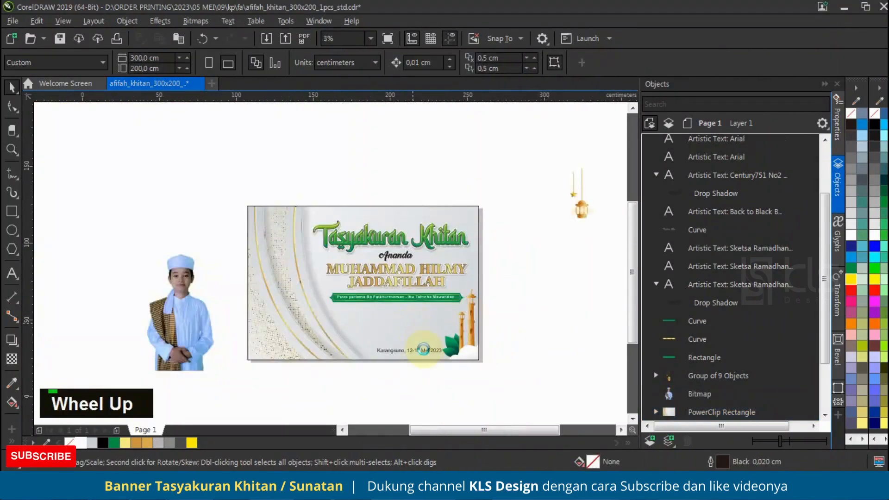
scroll(420, 341, "up", 1)
left_click(433, 375)
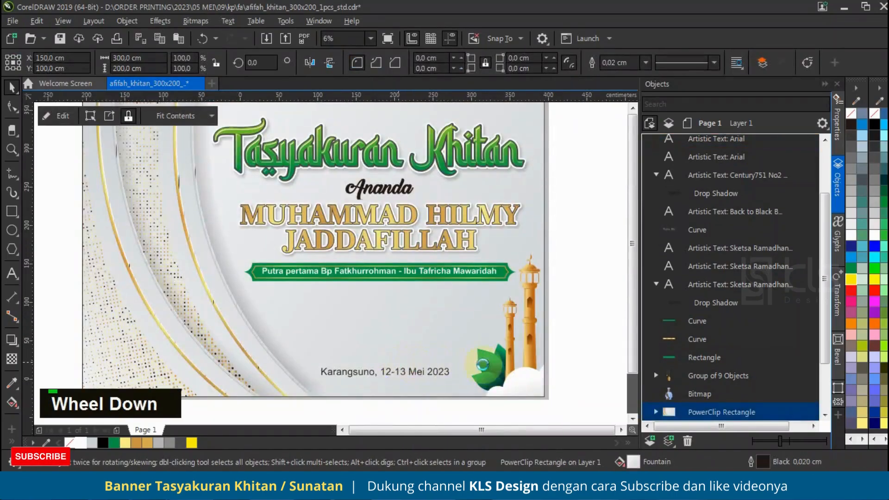
Copy the three green leaf curves from the minaret group inside the background PowerClip, paste them and group the copies
scroll(455, 364, "down", 1)
scroll(694, 372, "down", 2)
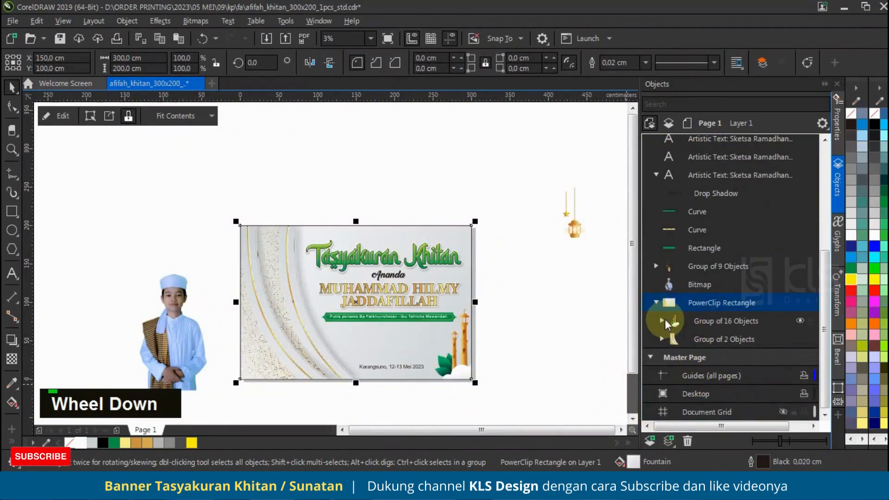
left_click(662, 320)
left_click(708, 359)
scroll(707, 365, "down", 2)
scroll(708, 356, "down", 5)
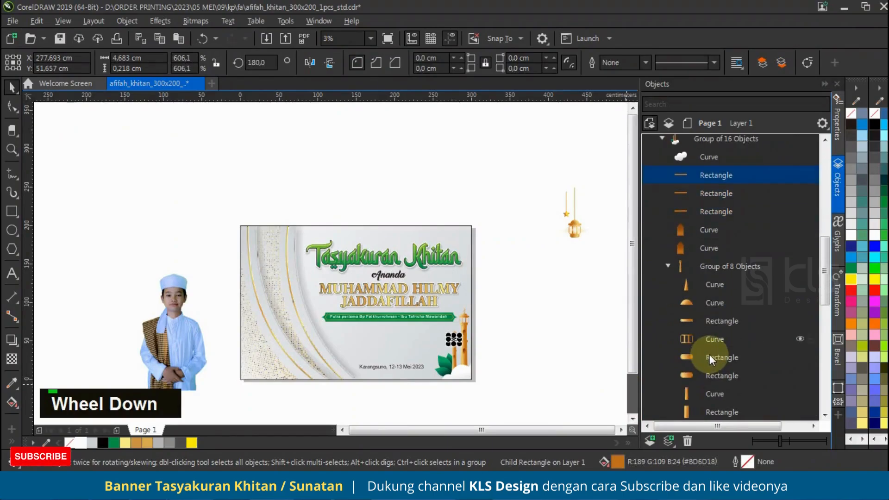
left_click(704, 284)
left_click(708, 320, "shift")
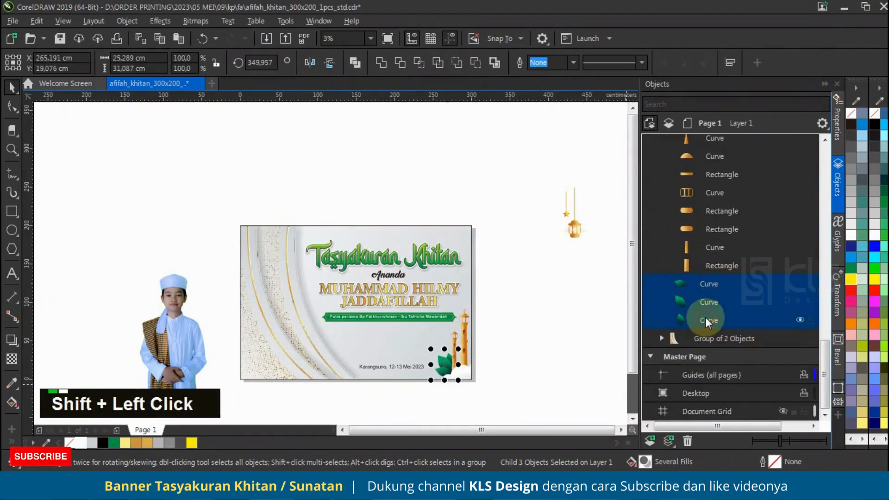
key("ctrl+c")
key("ctrl+v")
key("ctrl+g")
Enlarge and reorient the leaf group over the banner's upper-left corner and PowerClip it inside the background rectangle
left_click_drag(449, 360, 244, 258)
scroll(262, 198, "up", 1)
double_click(309, 63)
right_click(244, 258)
left_click(321, 248)
left_click(321, 248)
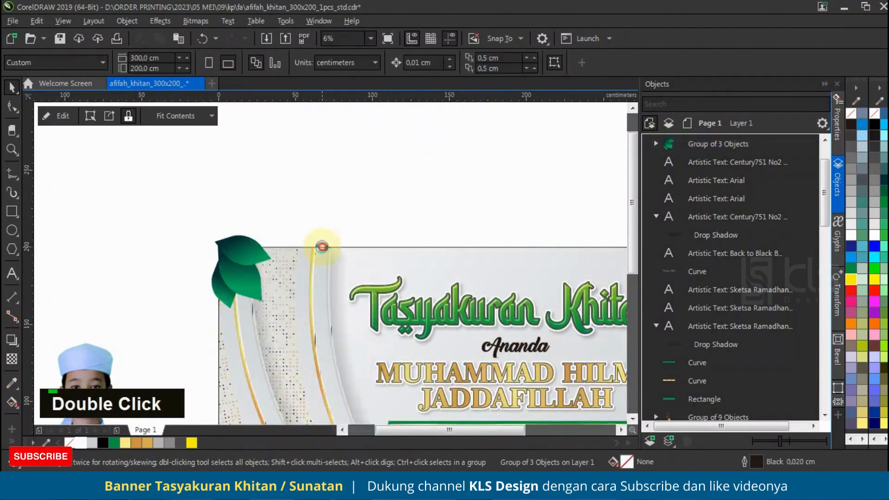
Move the star and lantern group over the banner's upper-left curves and PowerClip it inside the background rectangle
scroll(227, 232, "down", 1)
left_click(285, 199)
left_click_drag(561, 241, 271, 276)
scroll(269, 276, "up", 1)
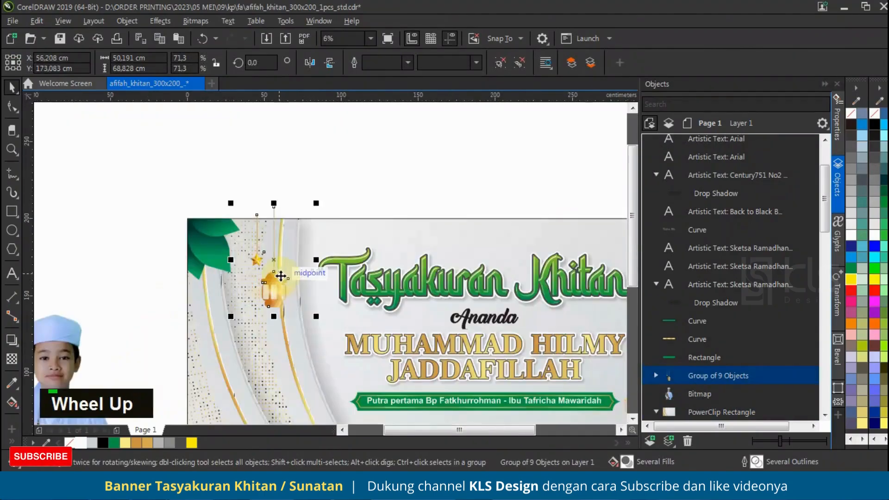
scroll(259, 277, "down", 1)
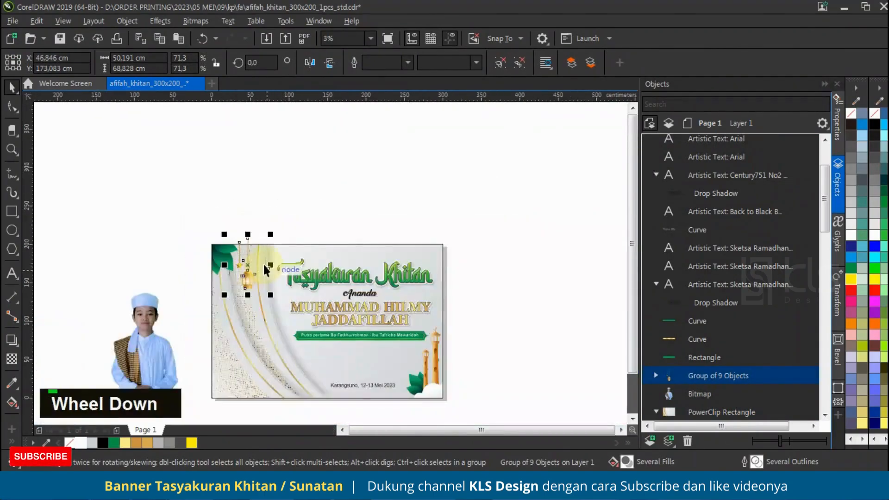
scroll(250, 277, "up", 1)
right_click(254, 280)
double_click(302, 159)
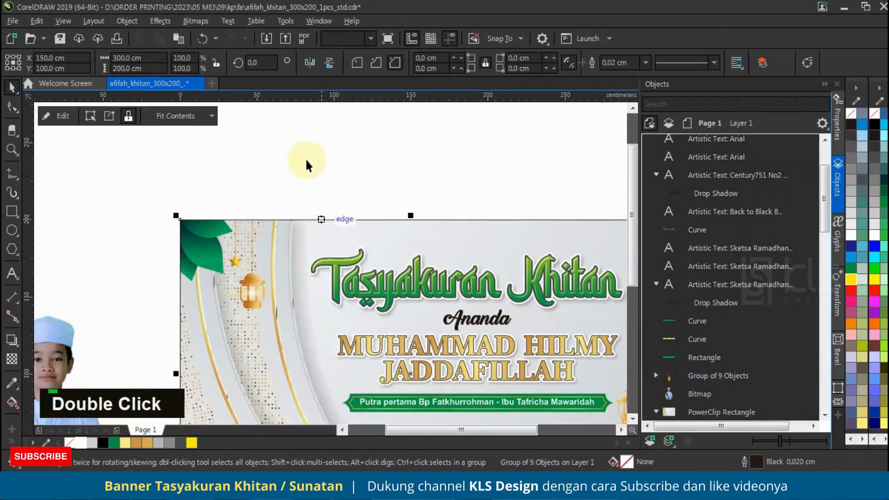
Move the boy's photo onto the banner's left side and align it to the bottom edge of the background rectangle
scroll(278, 175, "down", 2)
left_click_drag(188, 310, 287, 305)
scroll(273, 307, "up", 1)
scroll(274, 308, "up", 1)
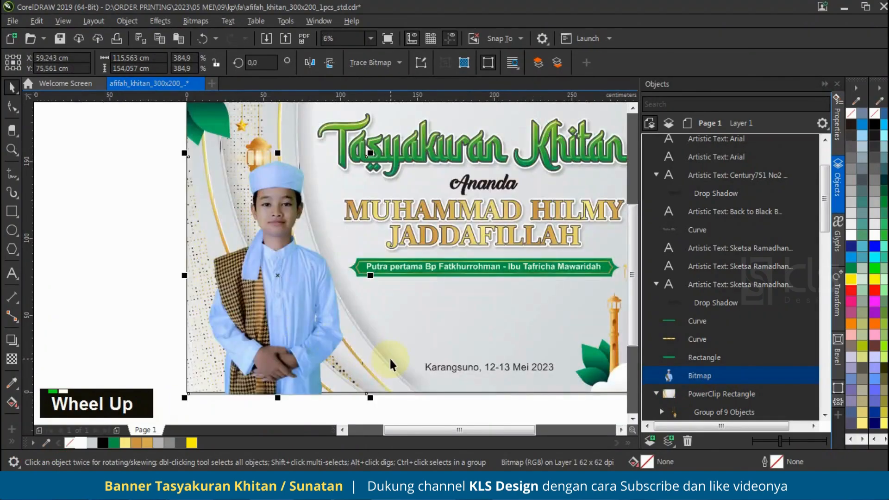
left_click(382, 357, "shift")
key("b")
left_click(356, 410)
scroll(274, 287, "down", 1)
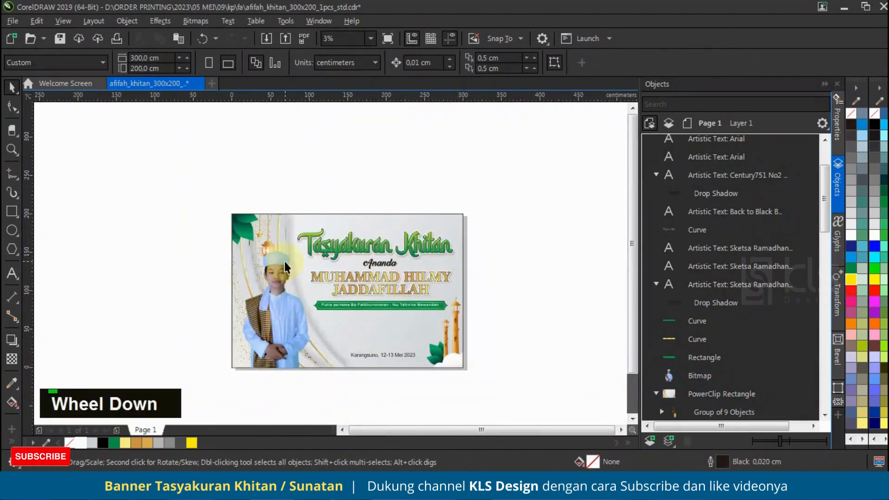
Enlarge the boy's photo to about 124 x 166 cm and shift it slightly left
left_click(287, 293)
left_click_drag(327, 244, 336, 236)
left_click_drag(287, 307, 282, 306)
left_click(304, 177)
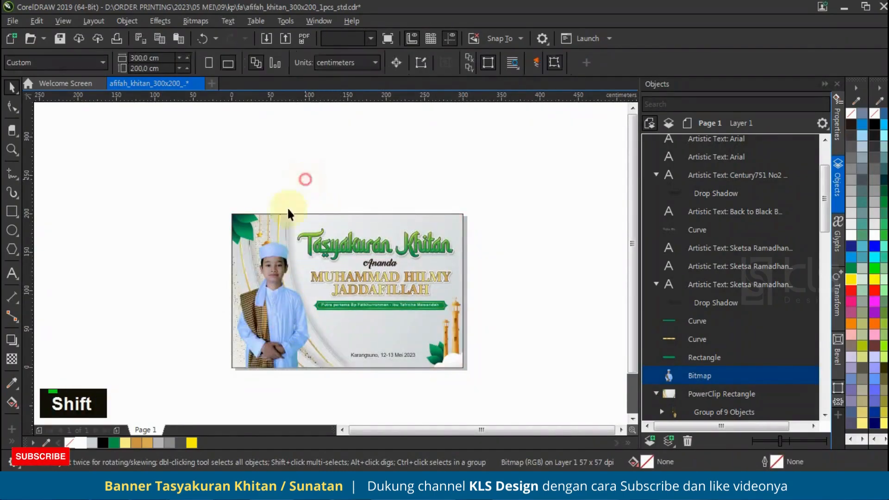
Reposition the lantern group inside the background PowerClip, lower and left of the boy's head, and send it behind the corner leaves
left_click(269, 225)
left_click(724, 411)
scroll(260, 230, "up", 1)
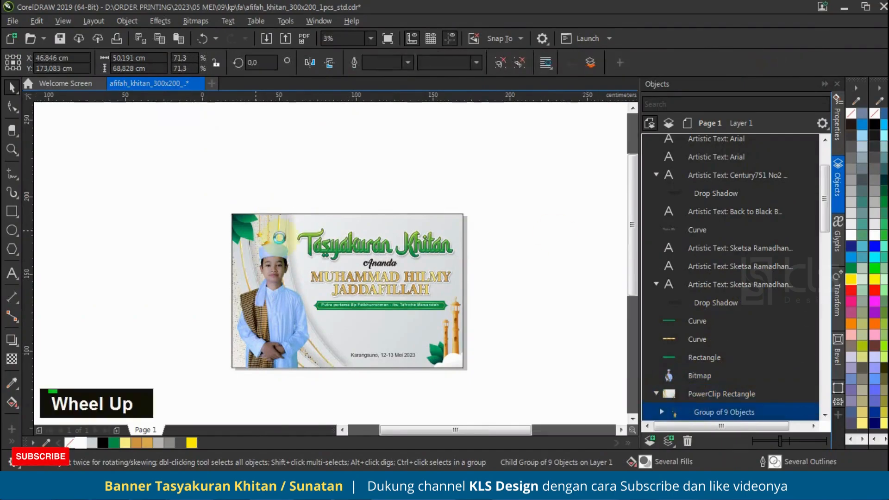
left_click_drag(240, 272, 236, 282)
key("ctrl+Page_Down")
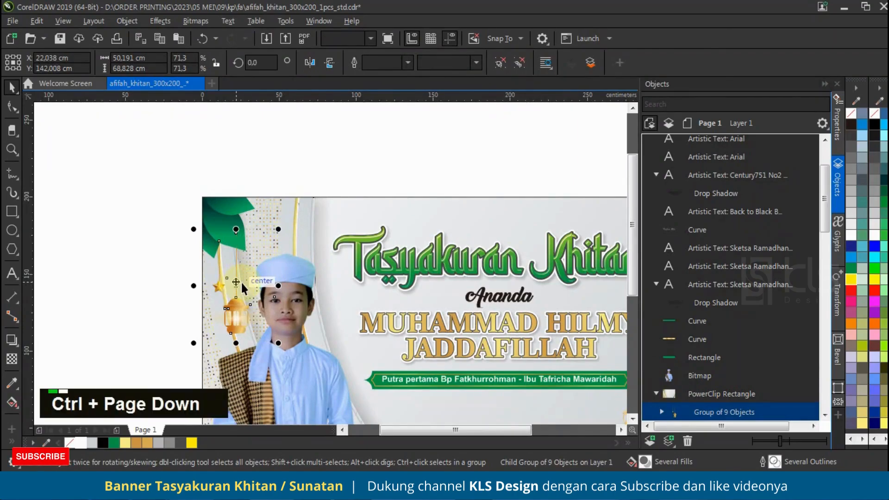
scroll(209, 261, "up", 2)
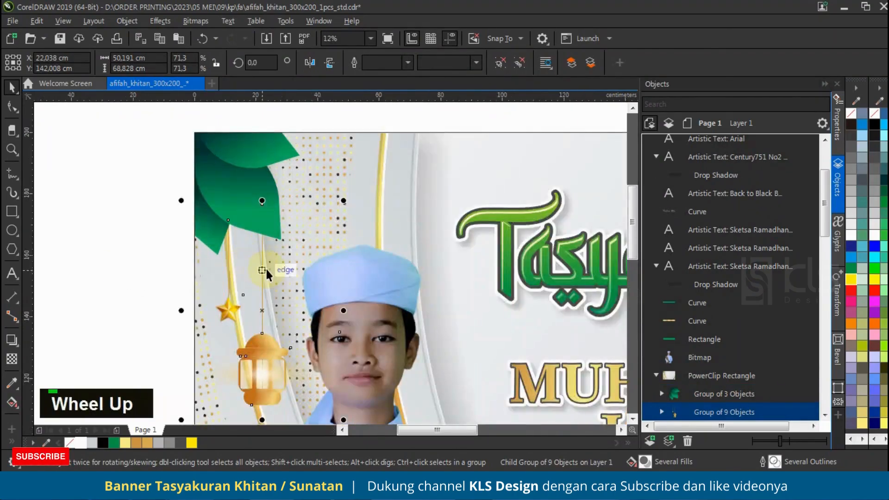
left_click_drag(260, 267, 263, 255)
scroll(197, 241, "down", 1)
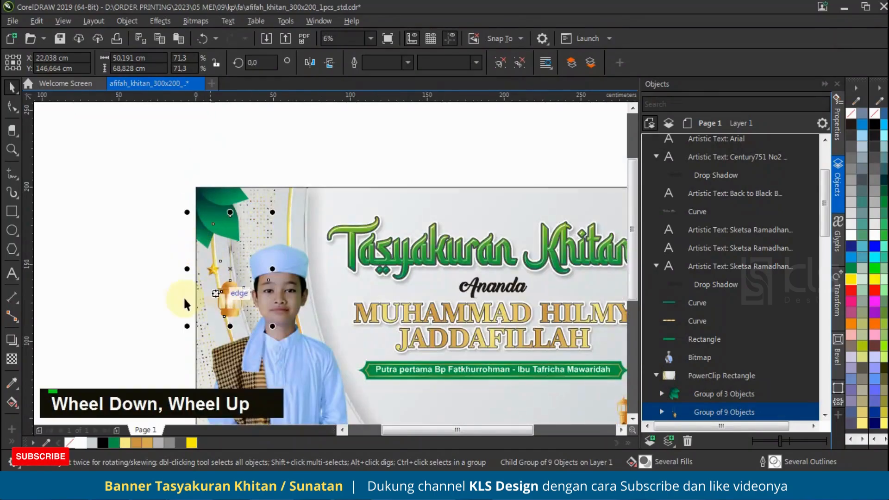
left_click(189, 239)
scroll(203, 241, "down", 1)
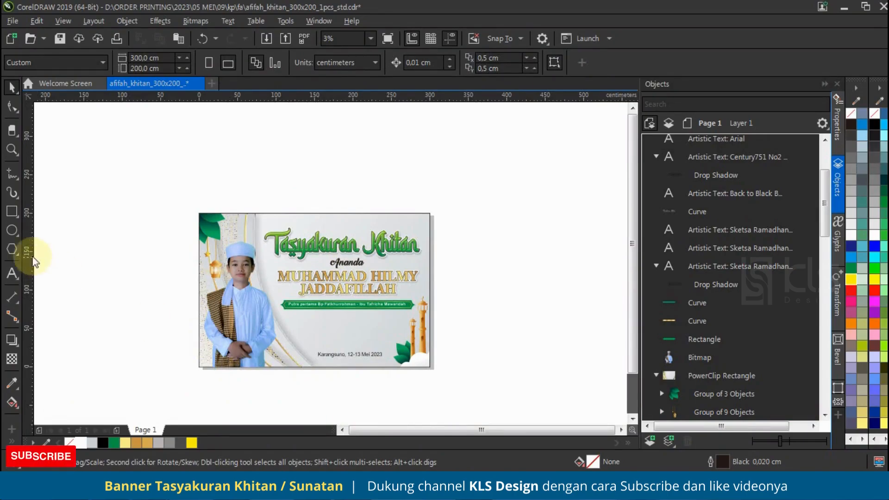
Draw a closed wave shape about 335 x 29 cm along the banner's bottom edge with the Pen tool
left_click(12, 173)
left_click(51, 216)
scroll(275, 364, "up", 1)
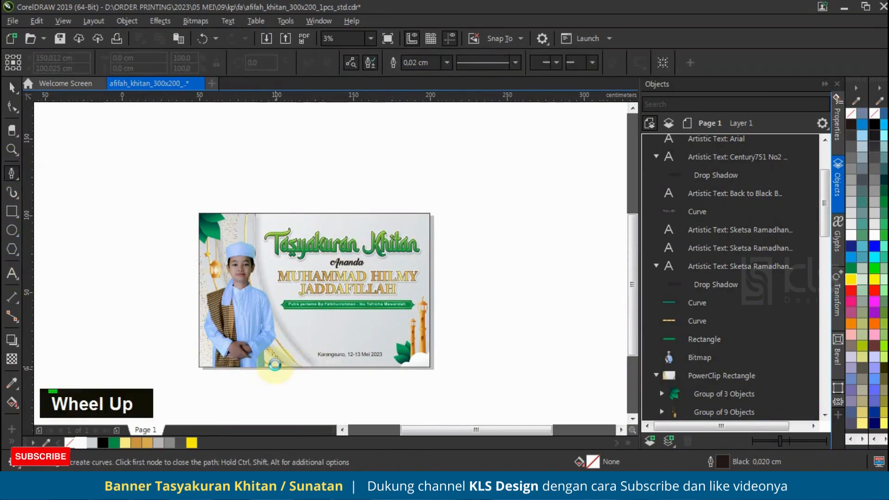
left_click_drag(239, 351, 312, 369)
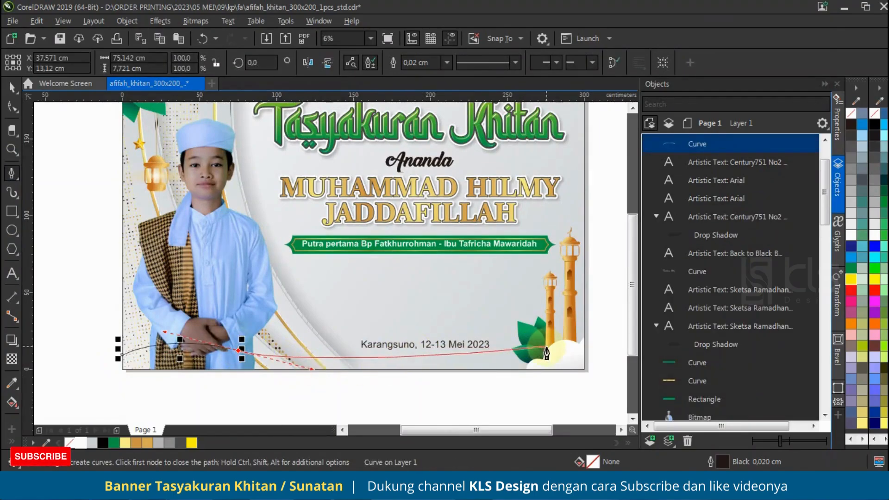
left_click_drag(549, 355, 605, 340)
left_click(597, 379)
left_click(324, 388)
left_click(155, 388)
left_click(82, 382)
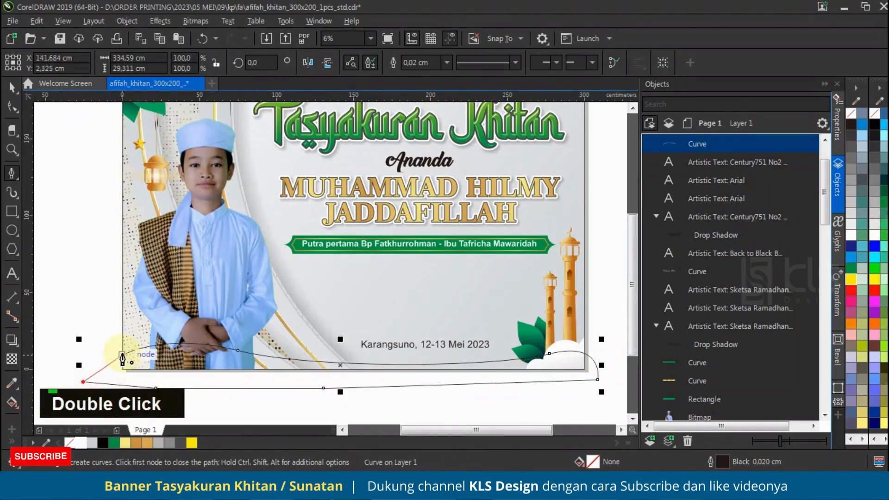
left_click(11, 88)
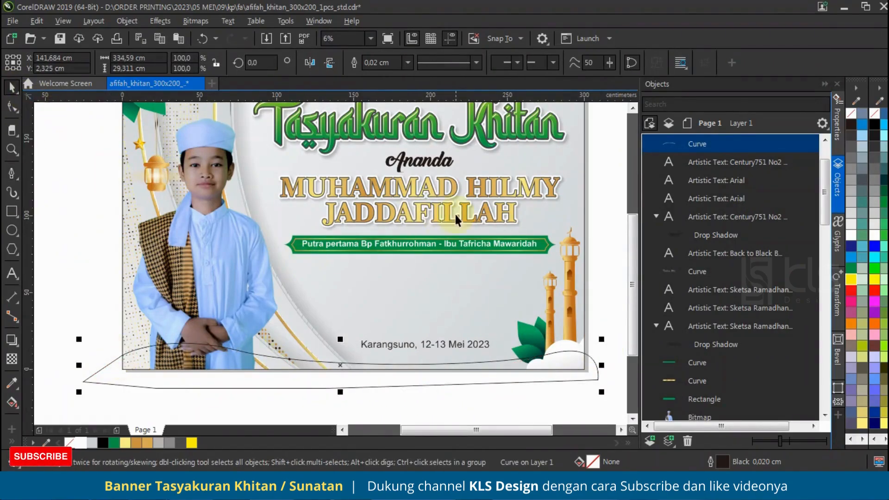
Give the wave shape the minaret's gold gradient without an outline and duplicate it slightly lower
left_click(582, 293)
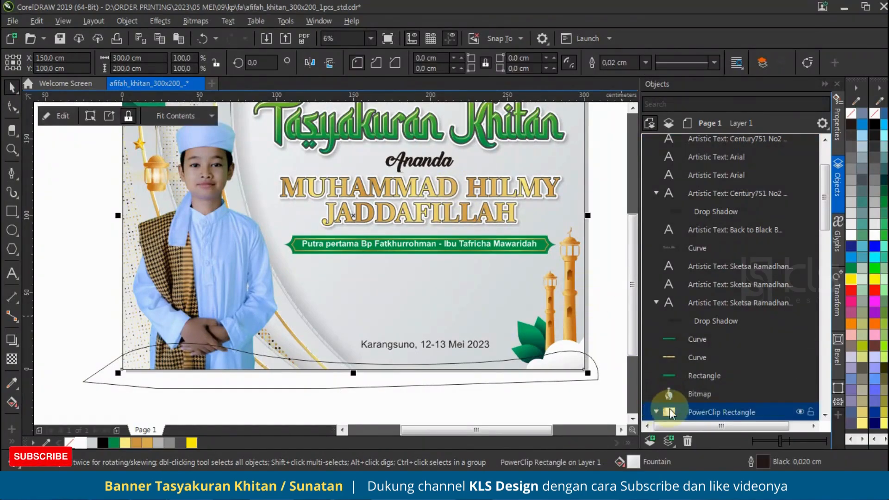
scroll(700, 357, "down", 5)
left_click(706, 303)
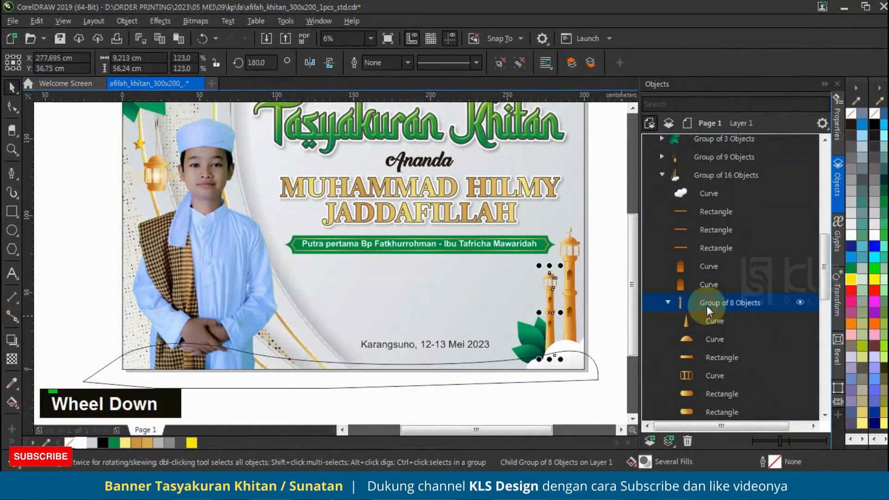
left_click(709, 324)
left_click_drag(473, 379, 421, 378)
left_click(463, 378)
right_click(69, 443)
right_click(422, 378, "shift")
Try a white and a pale yellow fill on the rear wave
left_click(695, 162)
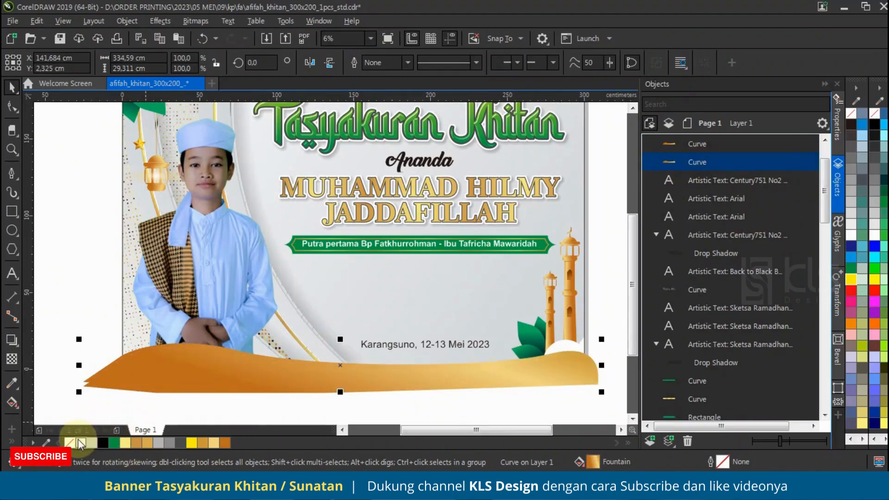
left_click(81, 442)
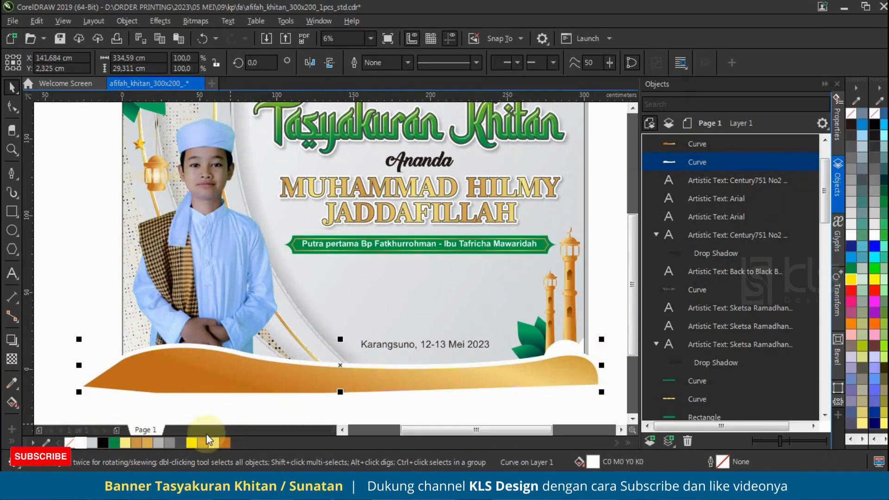
left_click(214, 443)
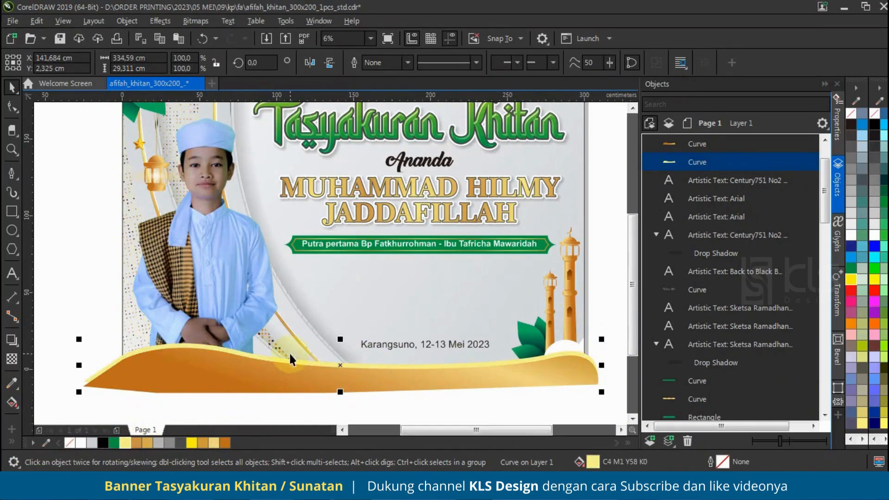
Reverse the rear wave's gold gradient with the Interactive Fill tool so its light end lies at the left
left_click(371, 380)
scroll(522, 375, "up", 1)
scroll(528, 348, "down", 2)
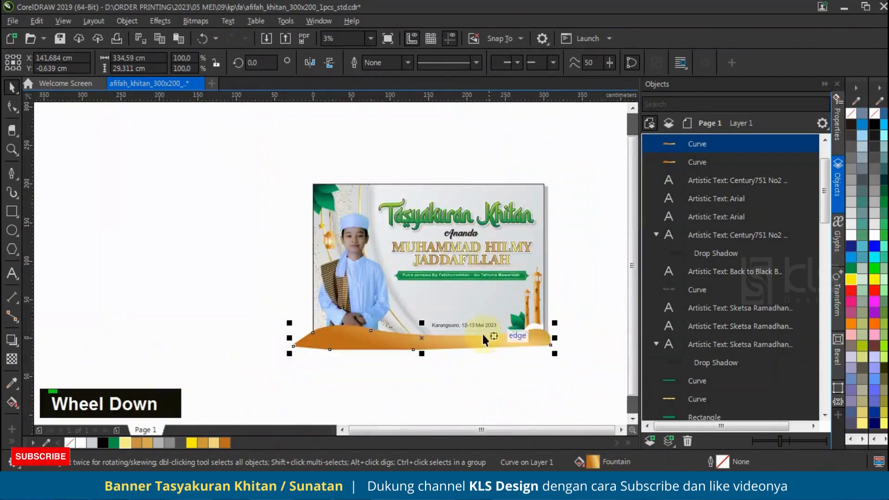
scroll(494, 340, "up", 1)
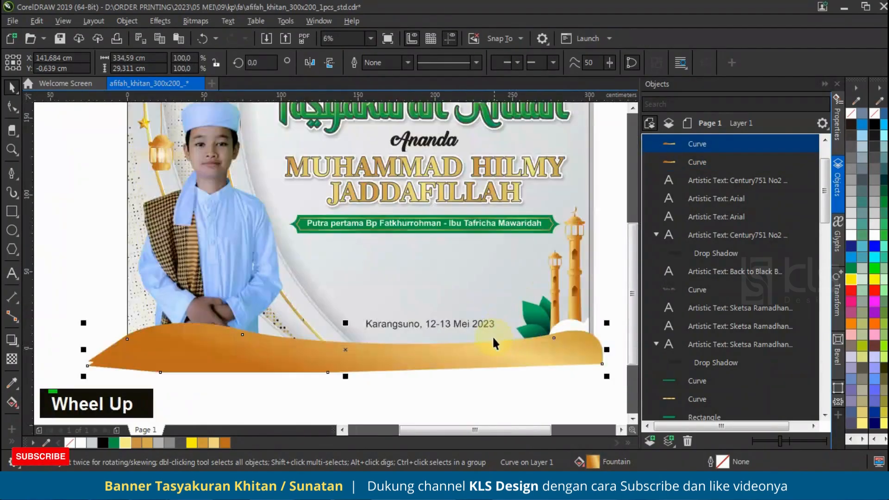
left_click(223, 324)
left_click(12, 402)
scroll(373, 357, "down", 1)
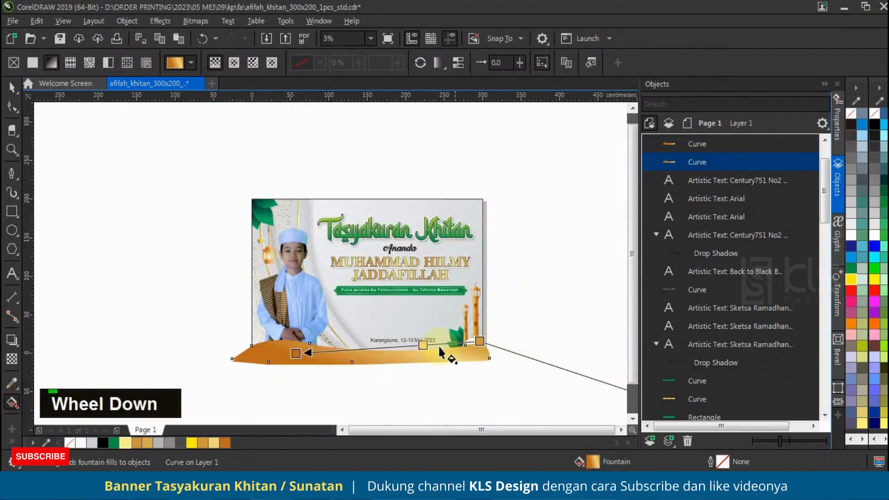
scroll(527, 369, "down", 1)
left_click_drag(452, 341, 255, 342)
left_click_drag(313, 345, 535, 344)
scroll(445, 350, "up", 1)
scroll(440, 341, "up", 1)
scroll(441, 343, "down", 1)
left_click(11, 86)
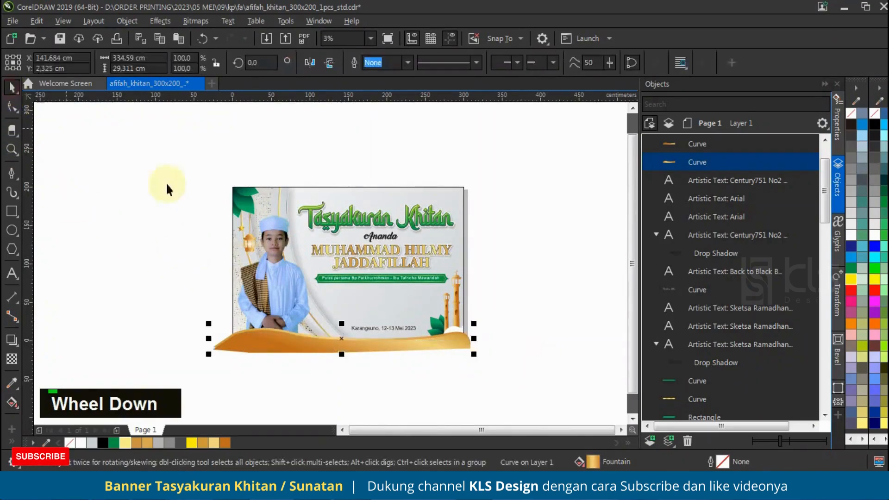
Group the two waves and PowerClip them together with the boy's photo inside the background rectangle
left_click(270, 293)
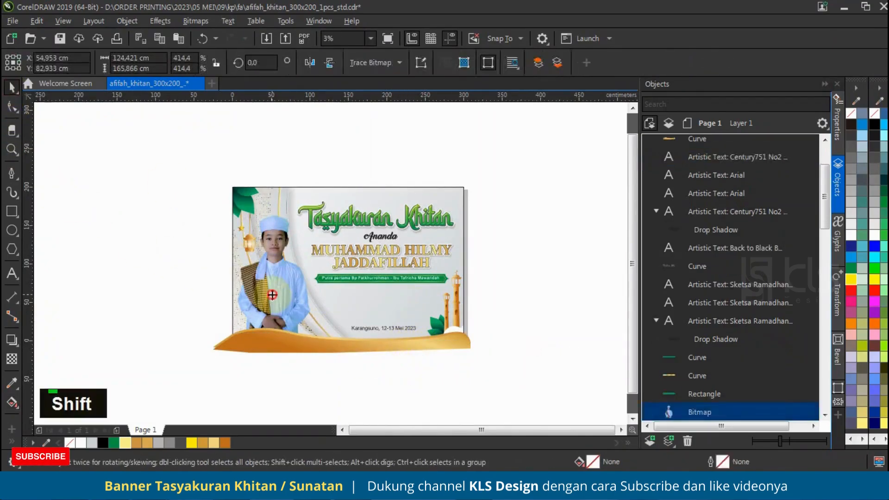
left_click_drag(543, 397, 543, 396)
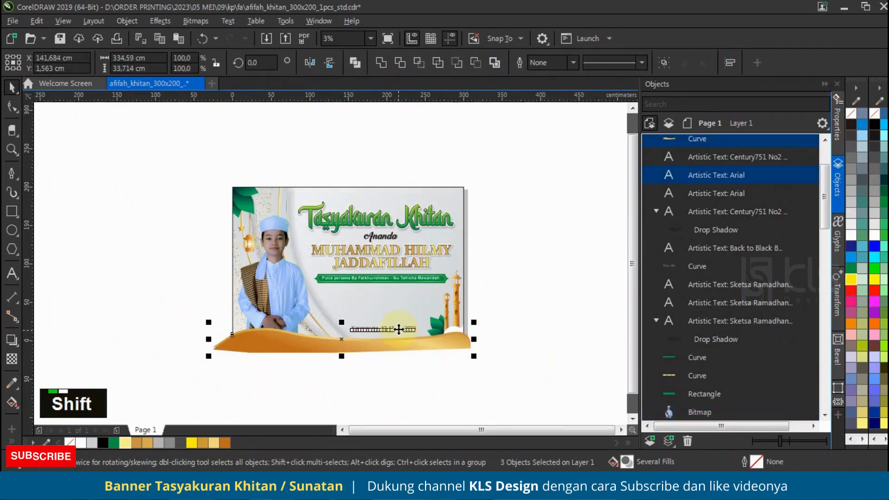
key("ctrl+g")
left_click(282, 297, "shift")
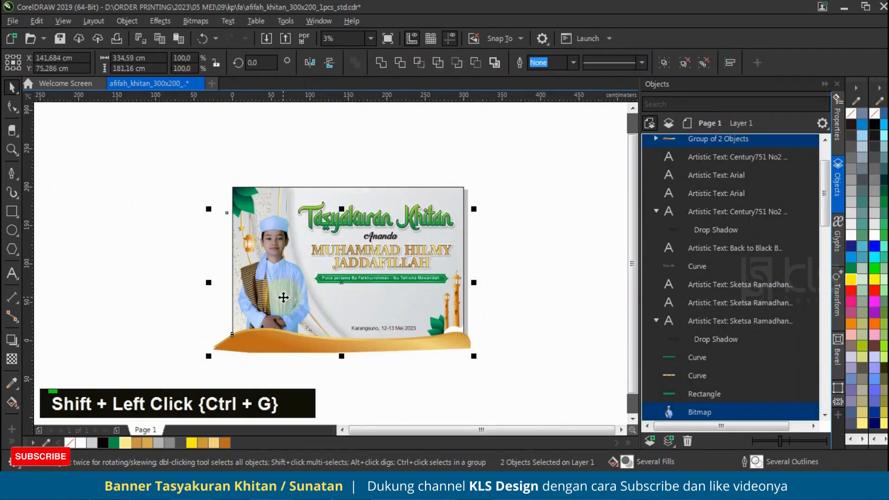
right_click(283, 298)
left_click(344, 282)
left_click(343, 298)
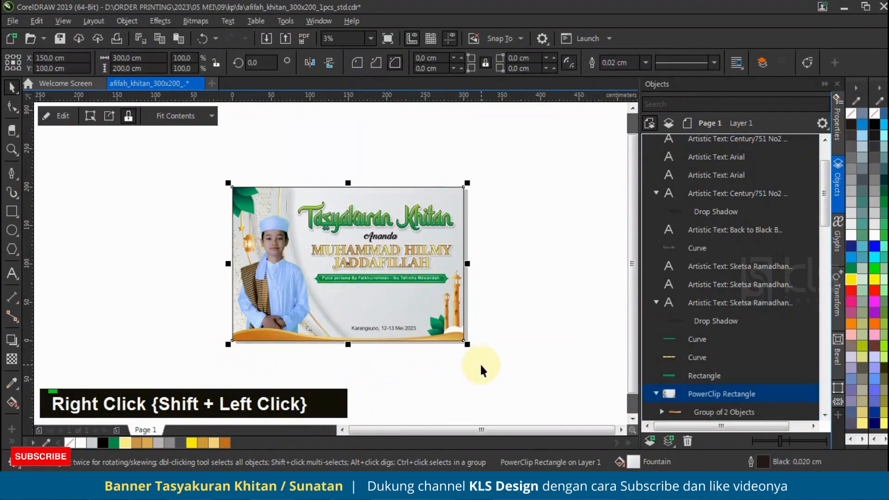
left_click(329, 340, "ctrl")
scroll(329, 340, "up", 2)
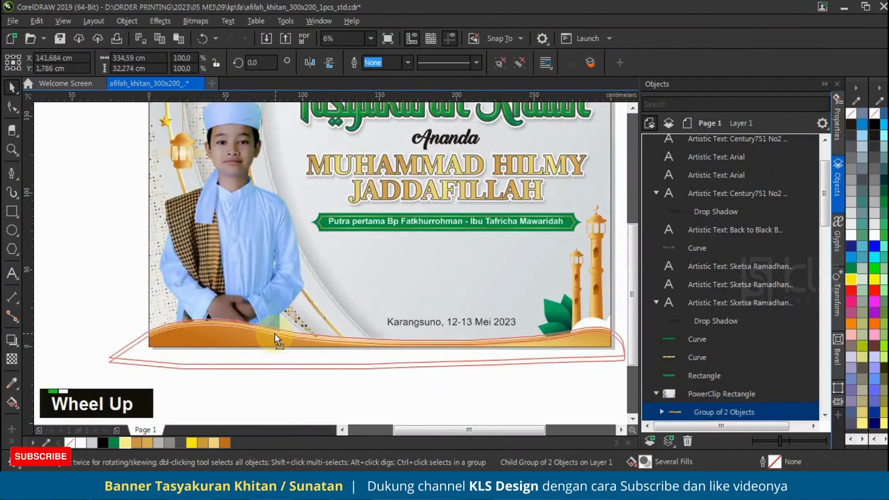
left_click(411, 365)
scroll(436, 347, "down", 1)
scroll(440, 329, "up", 1)
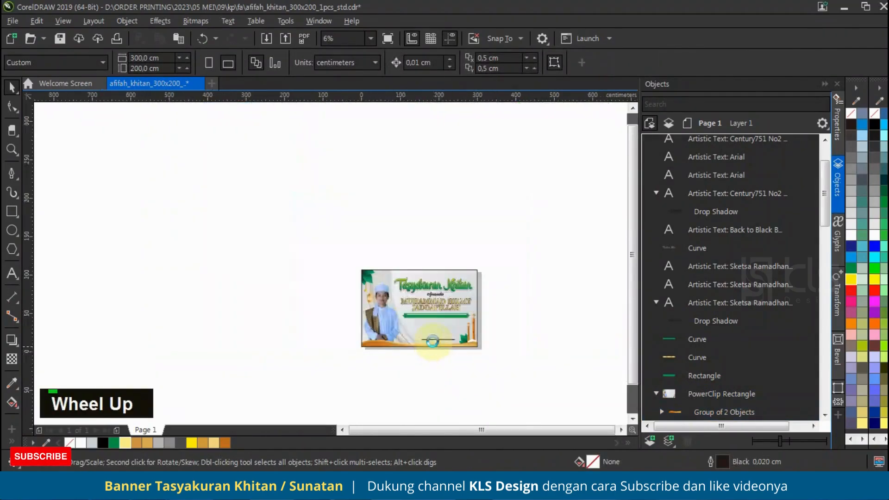
scroll(355, 396, "down", 1)
Duplicate the "Karangsuno, 12-13 Mei 2023" text straight upward to just below the green parents' name bar
scroll(416, 331, "up", 1)
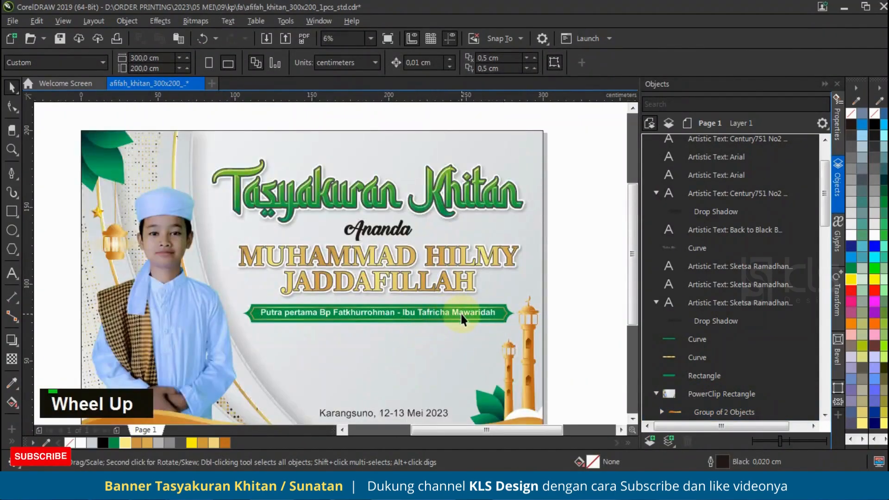
left_click_drag(427, 412, 434, 351)
right_click(434, 351, "shift")
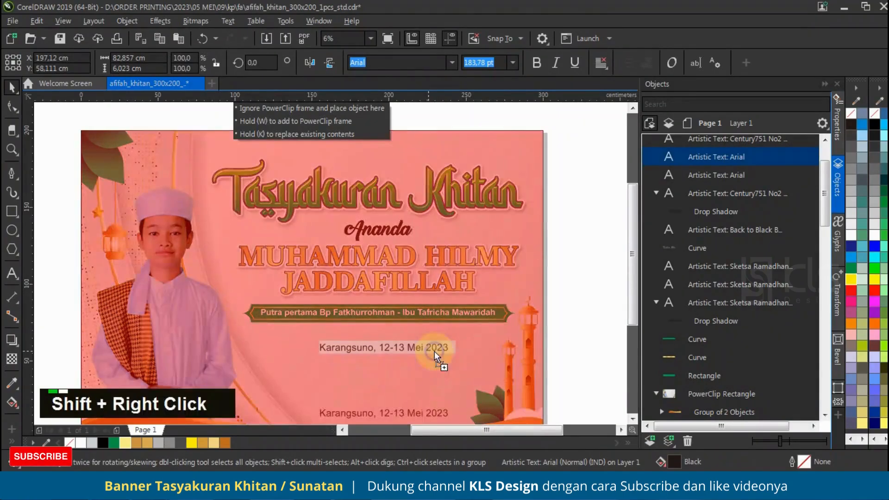
Replace the duplicated text with four lines: "Semoga menjadi anak yang sholeh, / berbakti kepada kedua orang tua, / berguna bagi agama, nusa dan bangsa. / Amin.."
key("F8")
key("ctrl+a")
type("S")
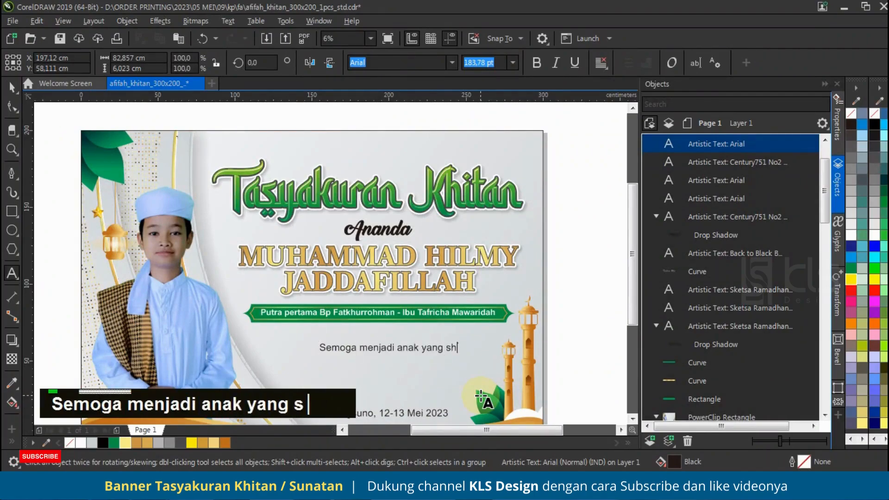
type("emoga menjadi anak yang sholeh,")
key("Return")
type("be")
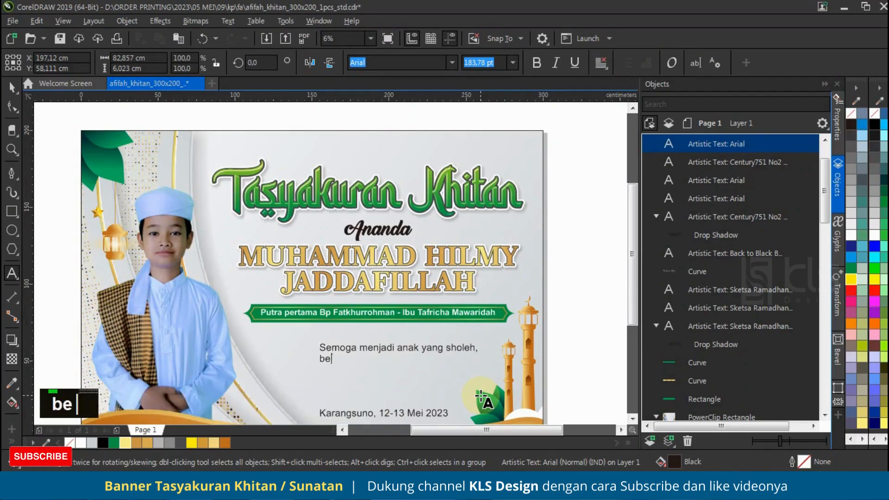
type("rbakti kepada kedua")
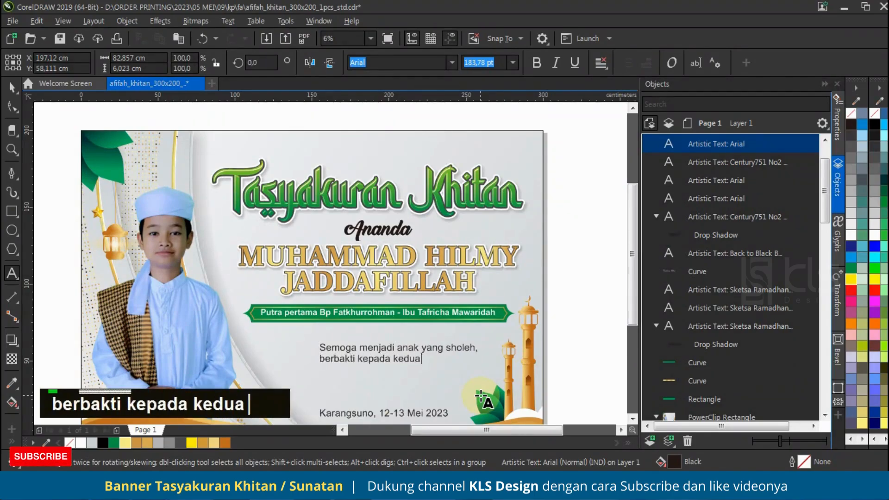
type(" orang tua,")
key("Return")
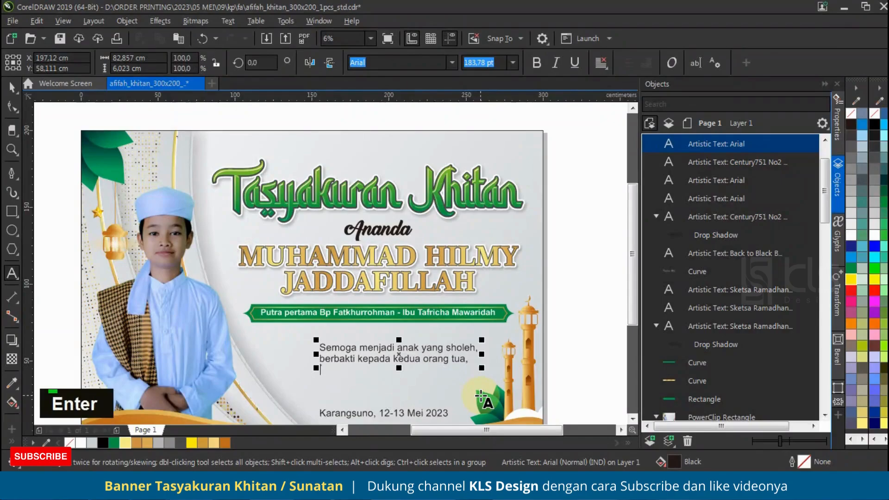
type("berguna bagi agama")
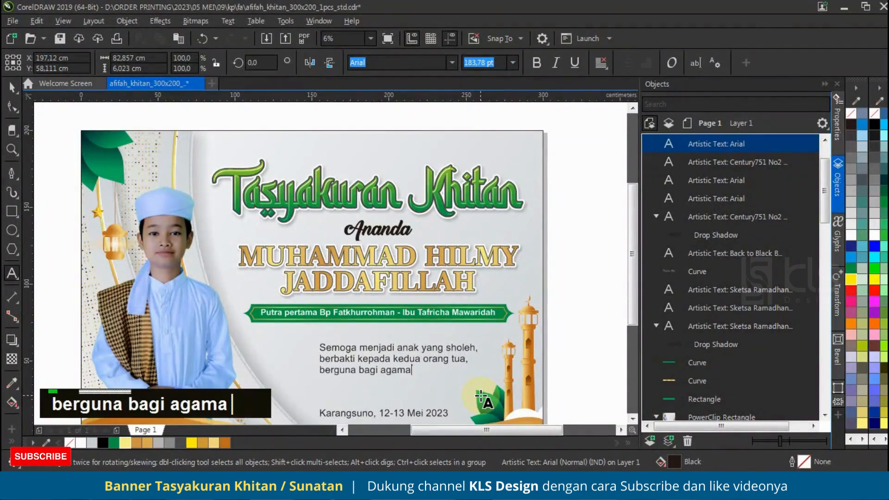
type(", nusa dan bangsa.")
key("Return")
type("Amin")
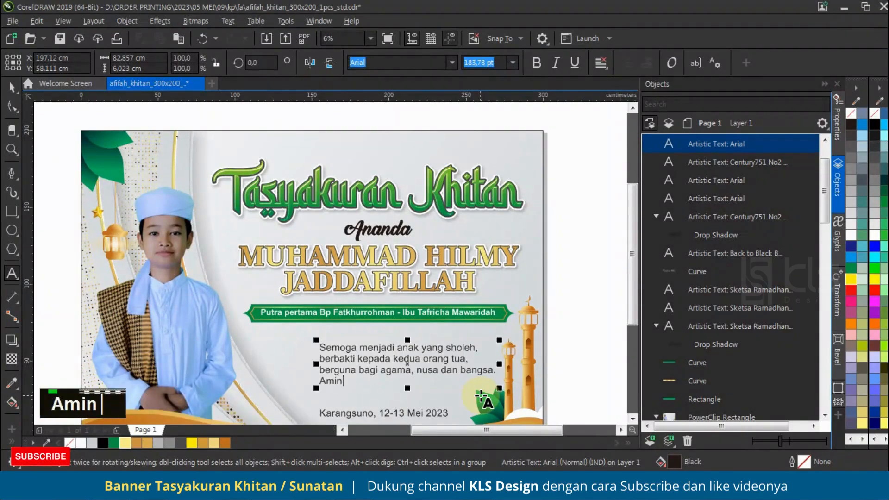
Centre-align the prayer text and set its font to Poppins Medium Italic
left_click(601, 62)
left_click(621, 107)
left_click(503, 300)
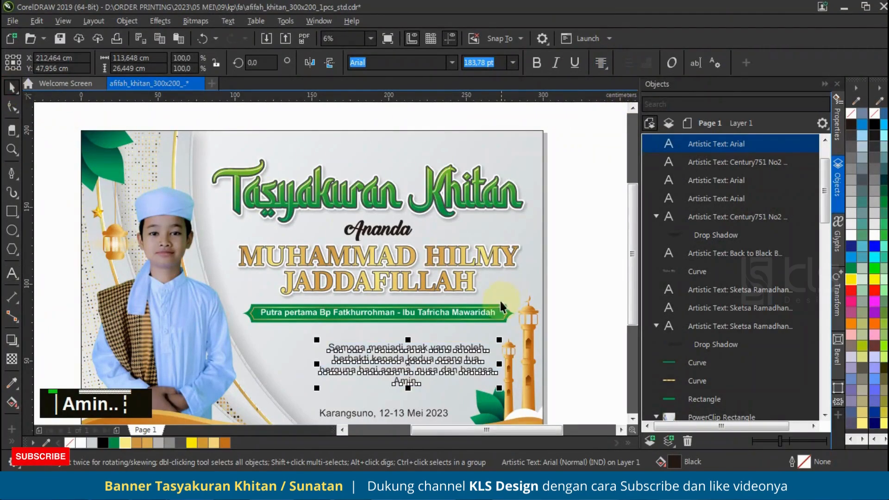
left_click(451, 63)
type("popp")
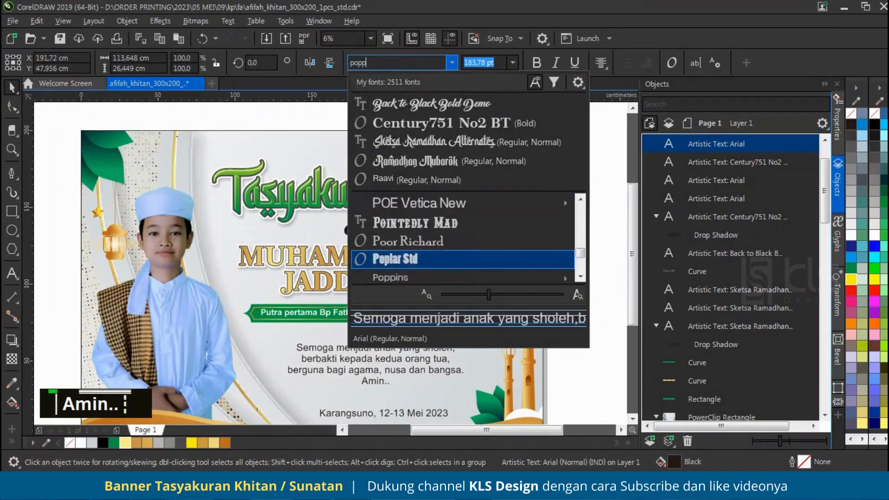
scroll(474, 255, "down", 2)
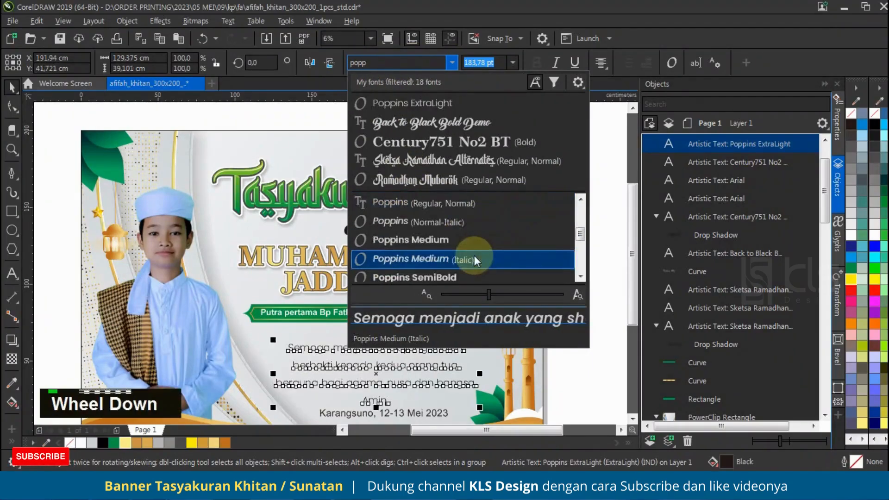
left_click(483, 260)
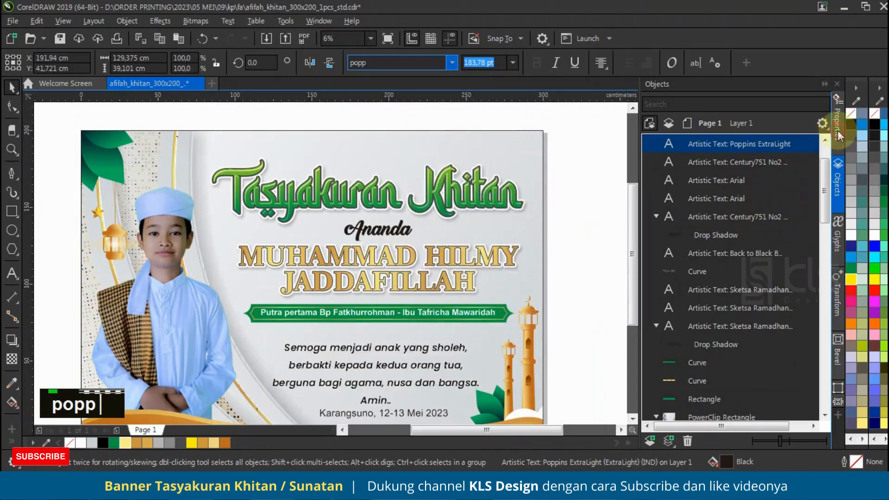
Set the prayer text's line spacing to 70% of character height
left_click(837, 121)
type("60")
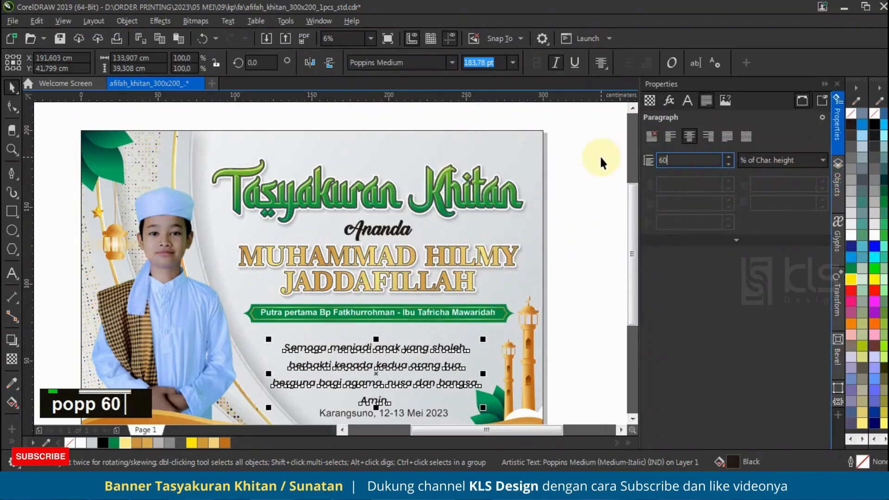
key("Return")
type("70")
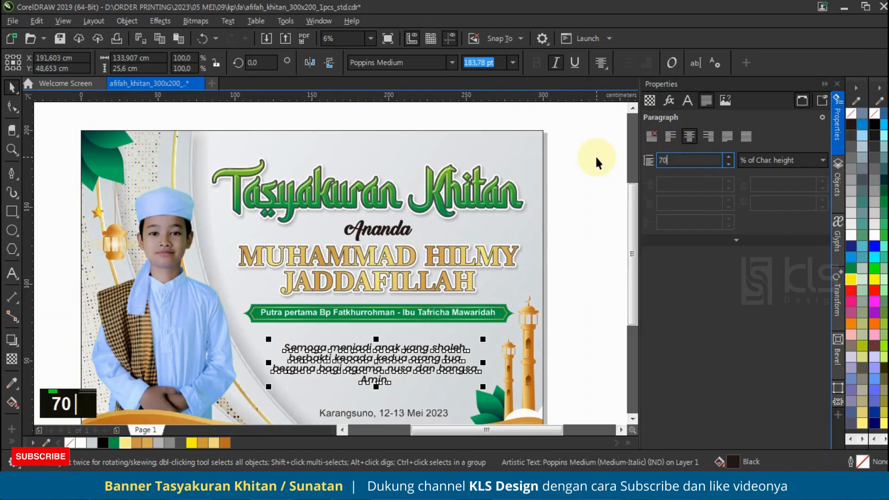
key("Return")
Centre the prayer text horizontally on the green parents' name bar and move it up just below the bar
left_click(456, 322, "shift")
key("c")
left_click(563, 327)
left_click_drag(448, 347, 448, 337)
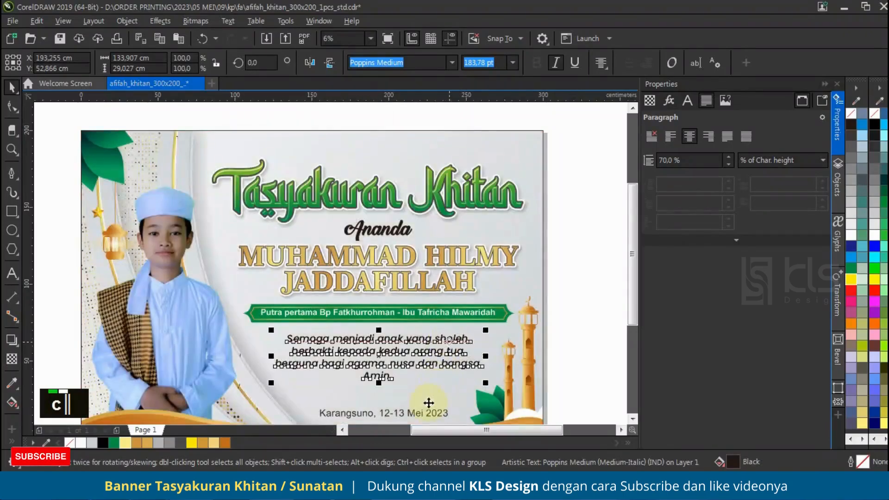
Draw a rectangle about 98.2 x 11.9 cm around the date text and round its corners to about 4.7 cm
scroll(448, 338, "down", 1)
scroll(417, 328, "up", 1)
left_click(11, 211)
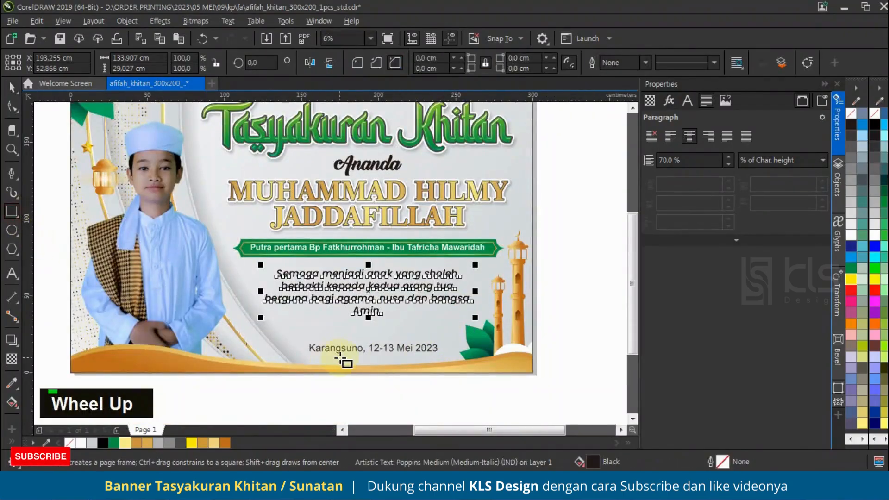
left_click_drag(299, 340, 449, 357)
left_click(12, 108)
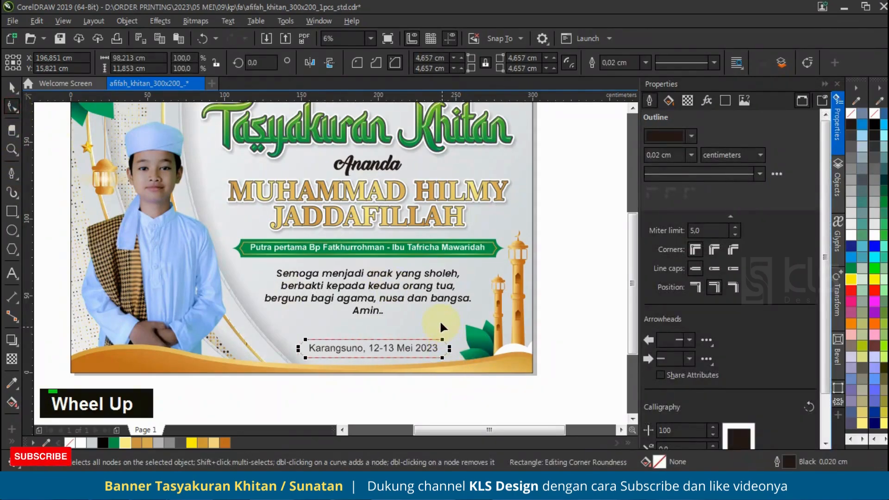
left_click(12, 86)
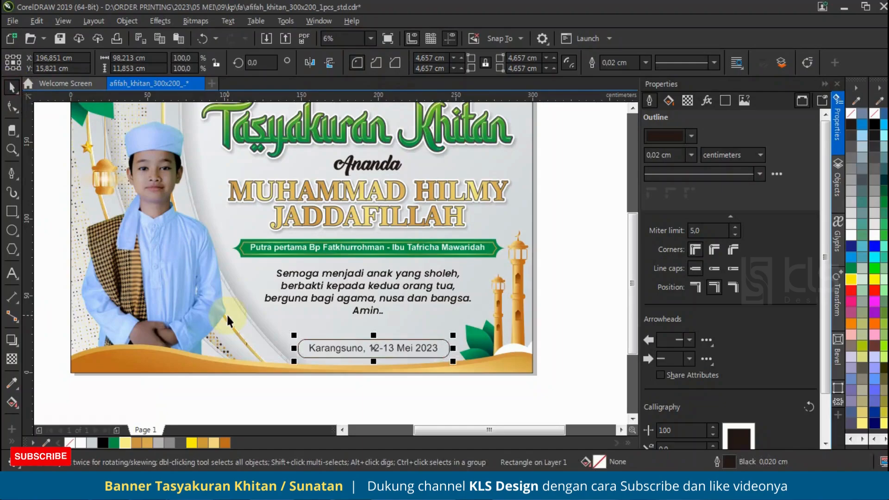
Give the rounded rectangle a gold fill (C22 M45 Y80 K3) without outline and place it behind the date text
left_click(146, 442)
right_click(70, 443)
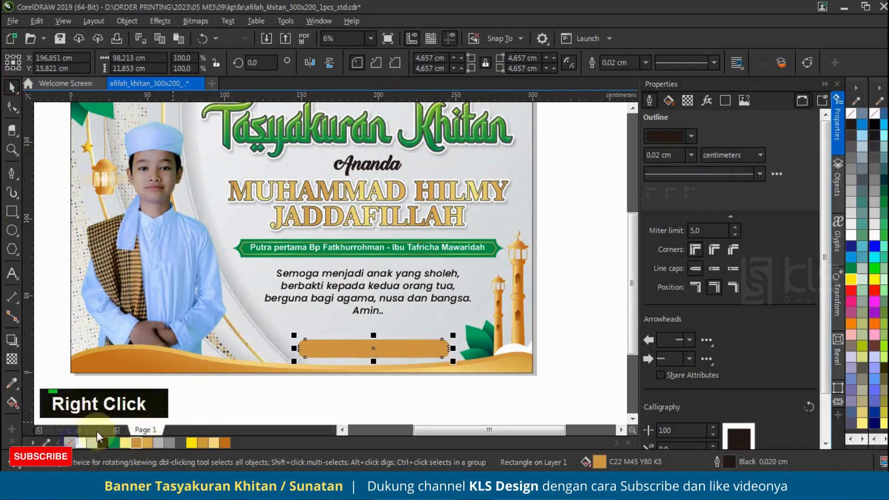
left_click(839, 176)
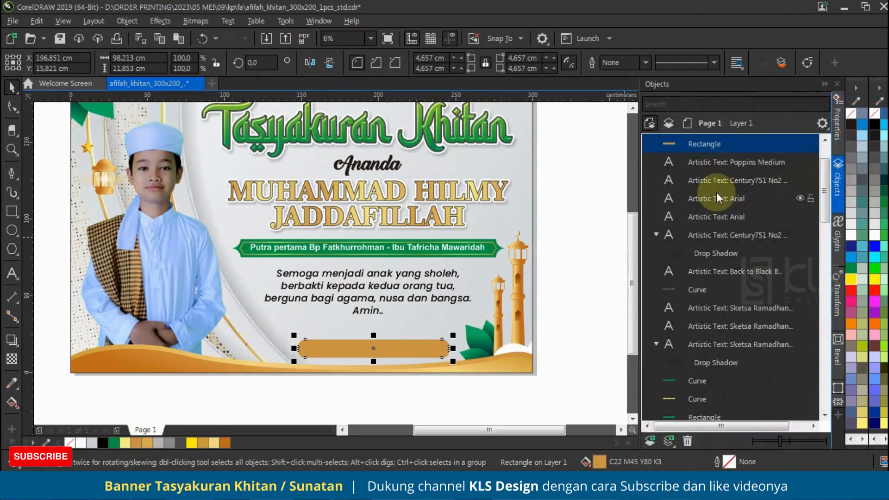
left_click_drag(720, 144, 719, 226)
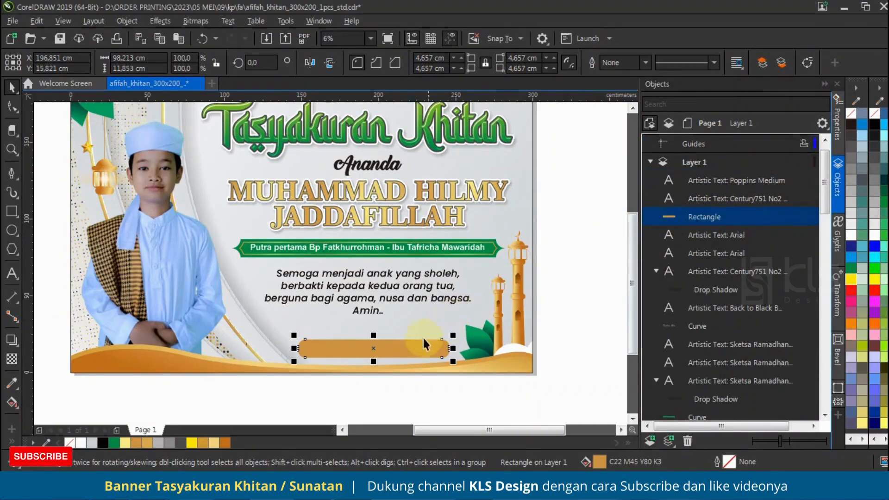
left_click_drag(706, 262, 706, 261)
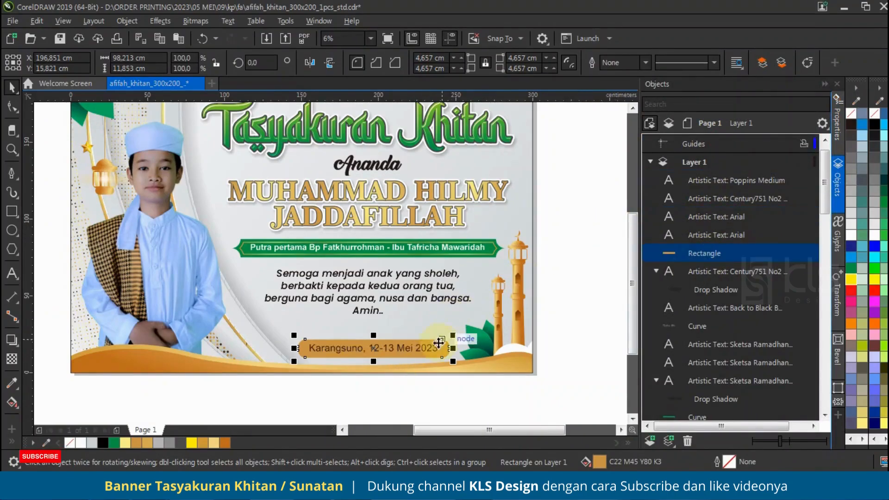
Centre-align the date text, set it in Poppins ExtraBold and scale it down to about 90.7% inside the gold rectangle
left_click(422, 348)
left_click(601, 63)
left_click(610, 106)
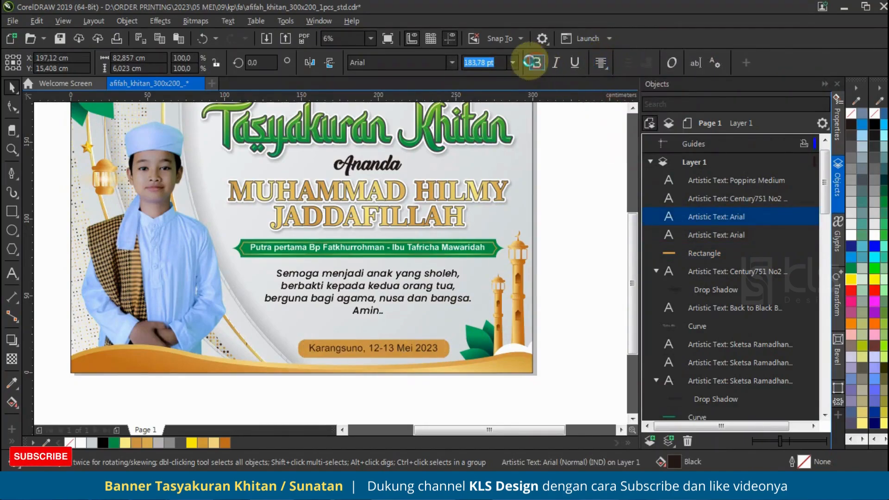
left_click(536, 62)
left_click(451, 63)
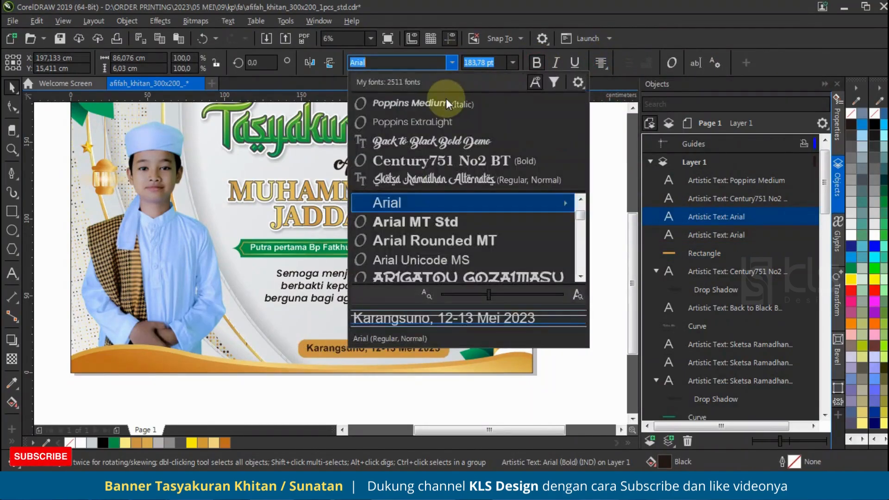
left_click(452, 64)
left_click(452, 63)
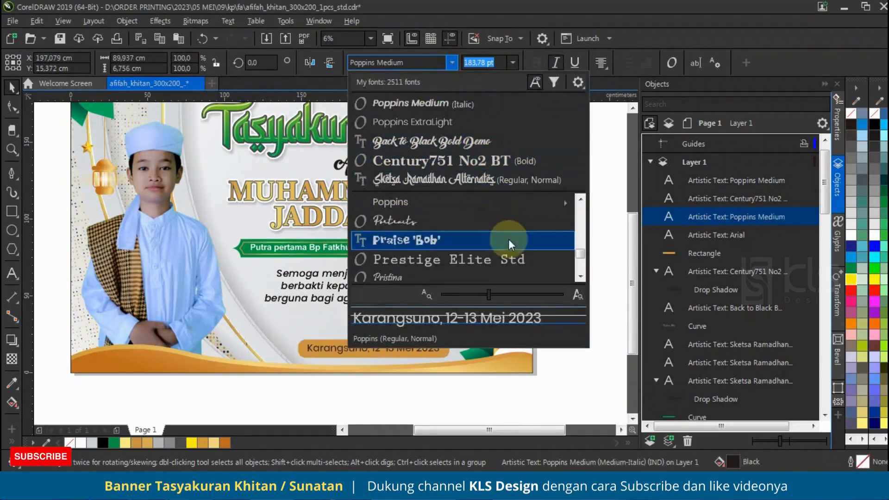
mouse_move(530, 204)
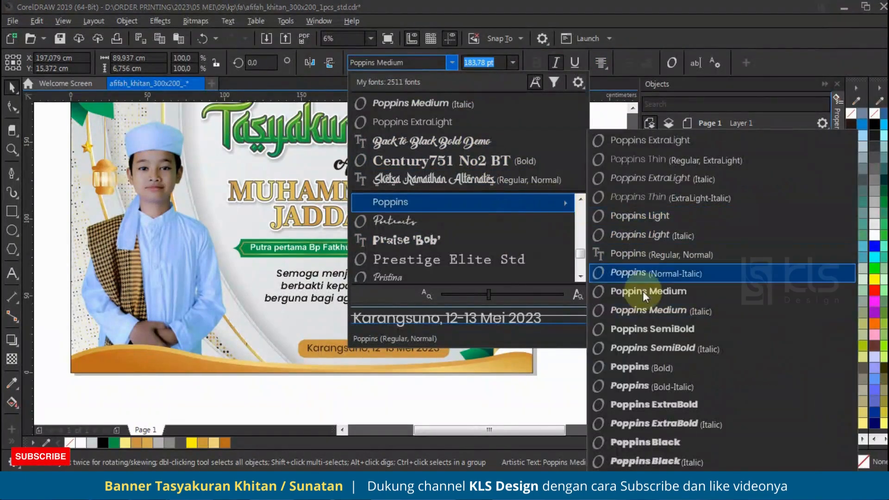
left_click(661, 406)
scroll(433, 353, "up", 2)
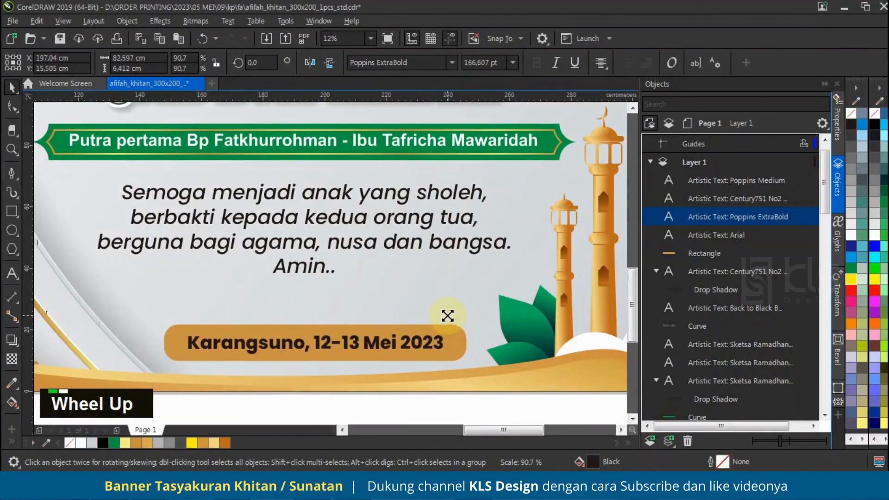
Change the fill of the rounded rectangle behind the date to a lighter gold, C18 M34 Y75 K2
left_click(276, 331)
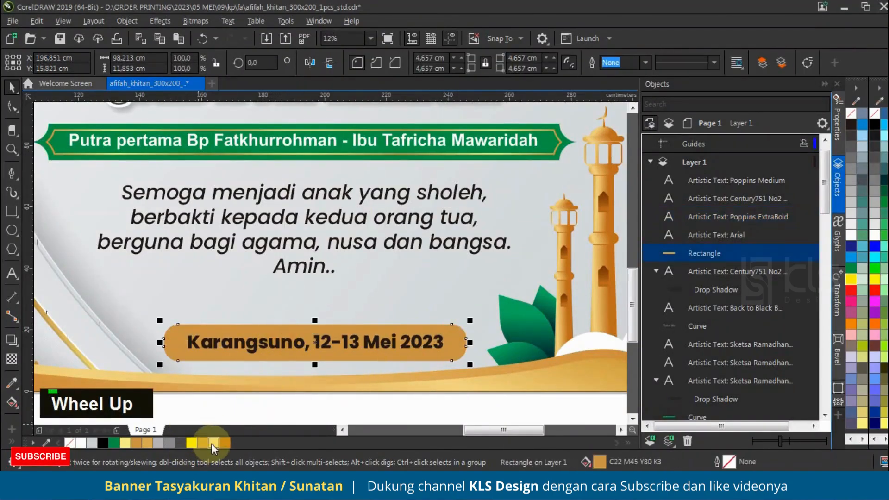
left_click(212, 443)
left_click(147, 443)
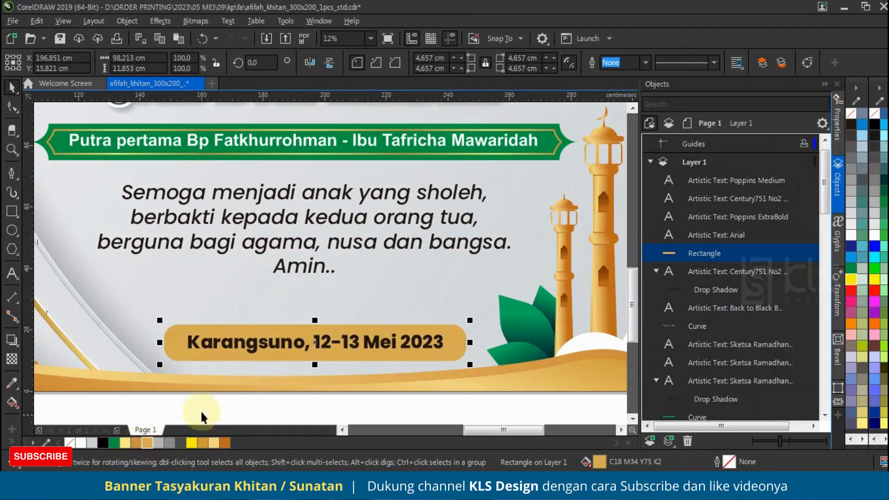
Try a green fill on the date text
left_click(389, 348)
left_click(113, 444)
key("ctrl+z")
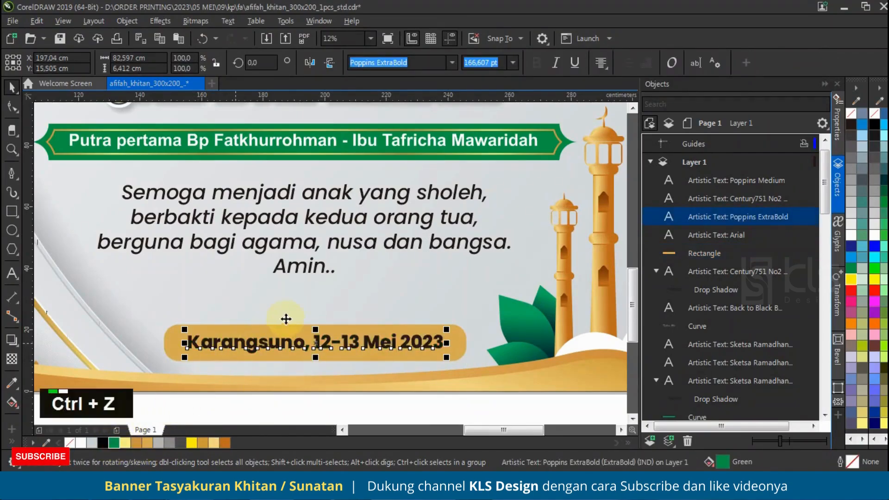
Align the date text and its gold rectangle horizontally centred with the prayer text above
scroll(286, 318, "down", 2)
left_click(384, 348)
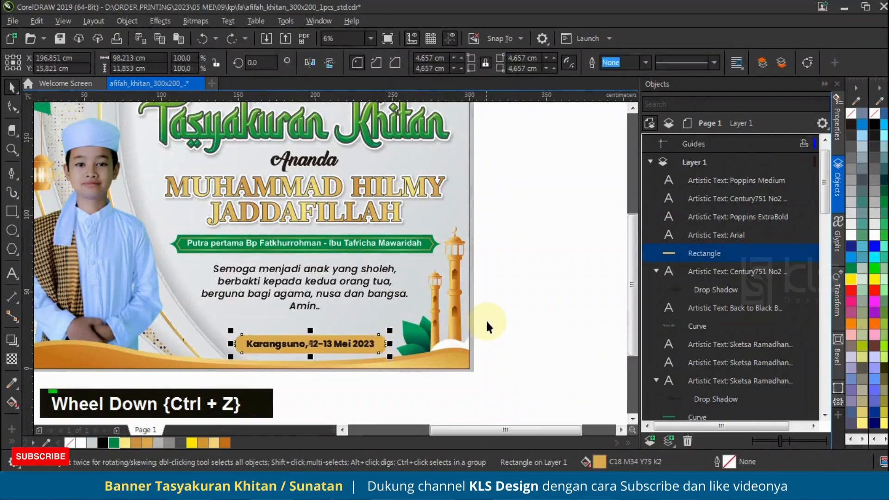
left_click(308, 345, "shift")
scroll(308, 347, "up", 1)
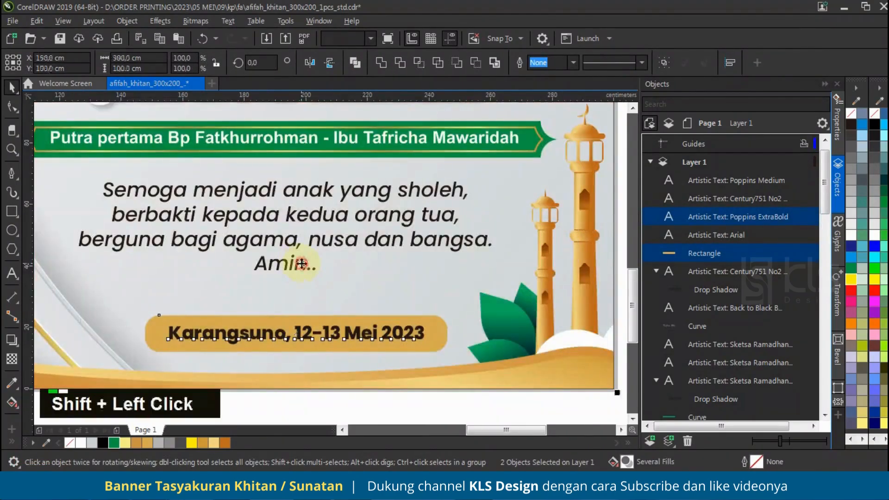
key("c")
key("ctrl+z")
left_click(309, 262, "shift")
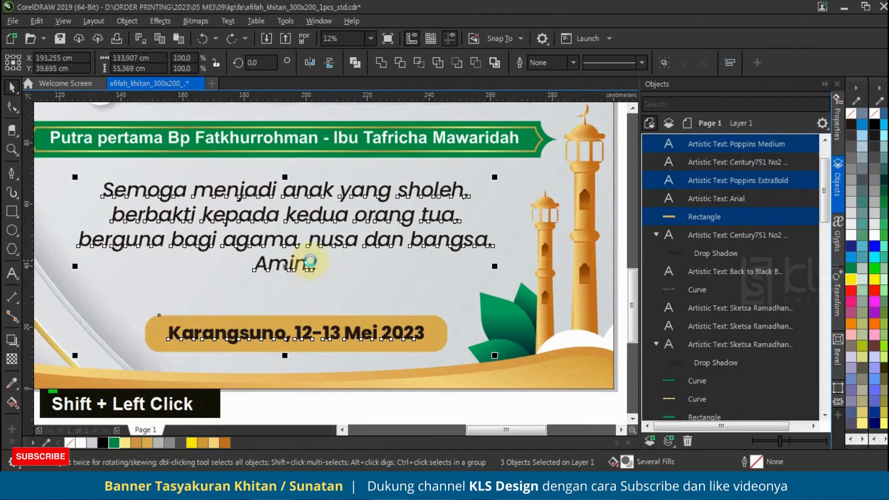
key("c")
scroll(389, 333, "down", 1)
left_click(408, 393)
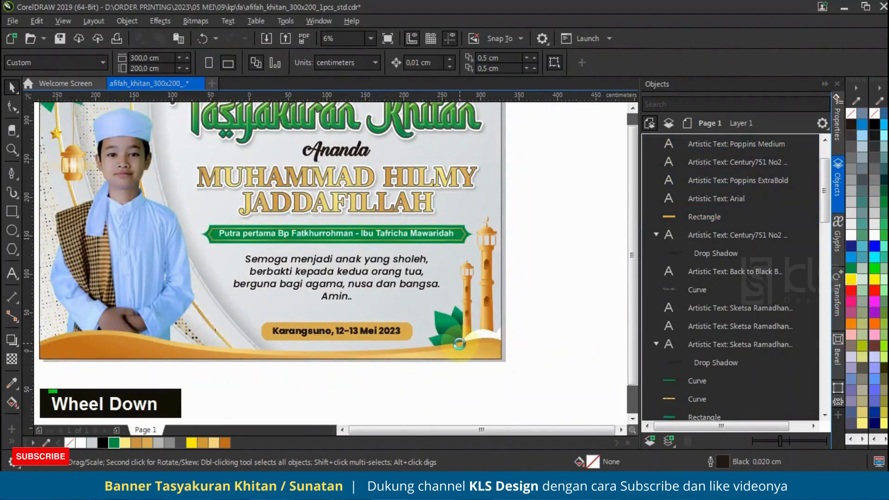
scroll(462, 314, "down", 1)
scroll(401, 263, "up", 1)
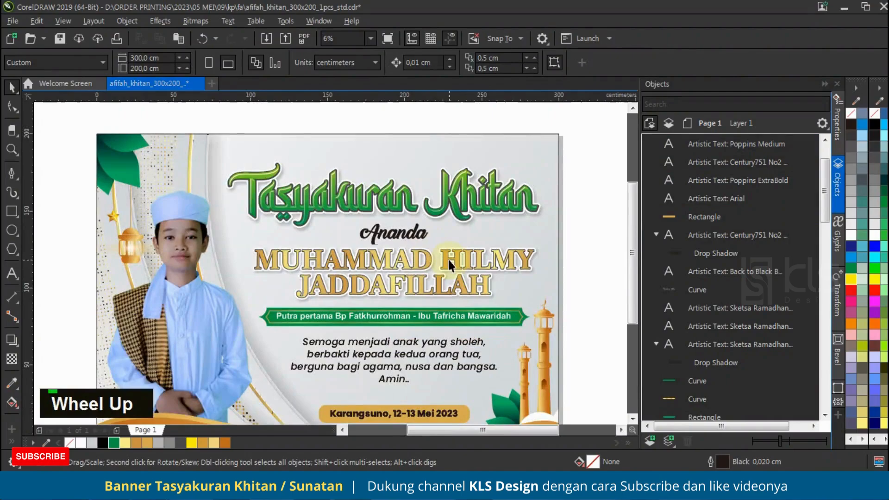
scroll(415, 237, "down", 1)
scroll(385, 252, "up", 1)
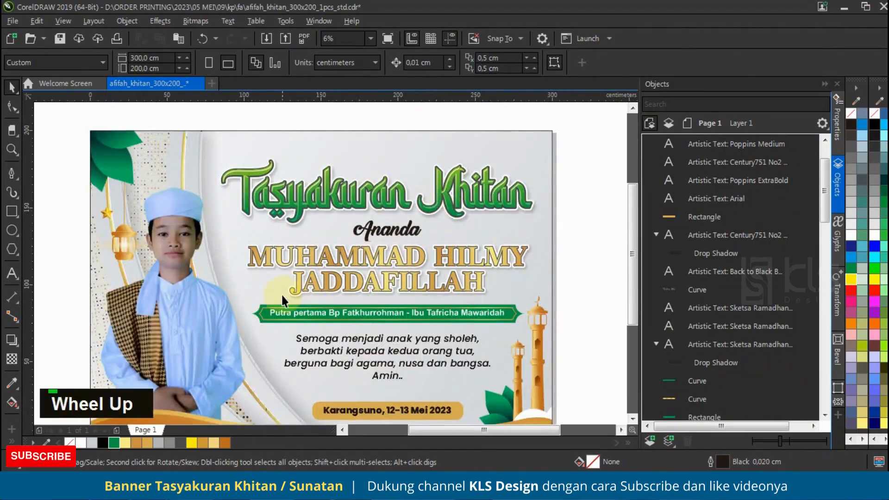
Switch to the file explorer and open the eodezign > bahan > awan folder on Removable Disk (I:)
left_click(161, 482)
left_click(239, 414)
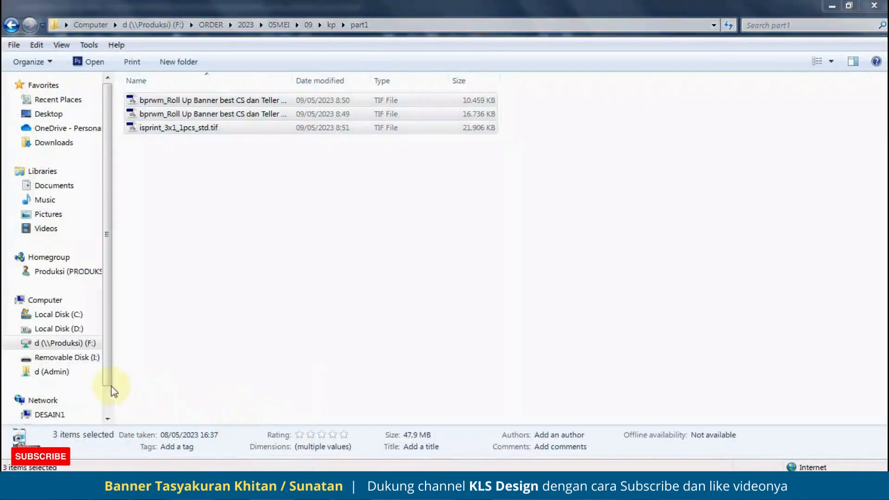
left_click(52, 301)
left_click(82, 360)
left_click(206, 129)
left_click(187, 156)
double_click(186, 157)
double_click(186, 114)
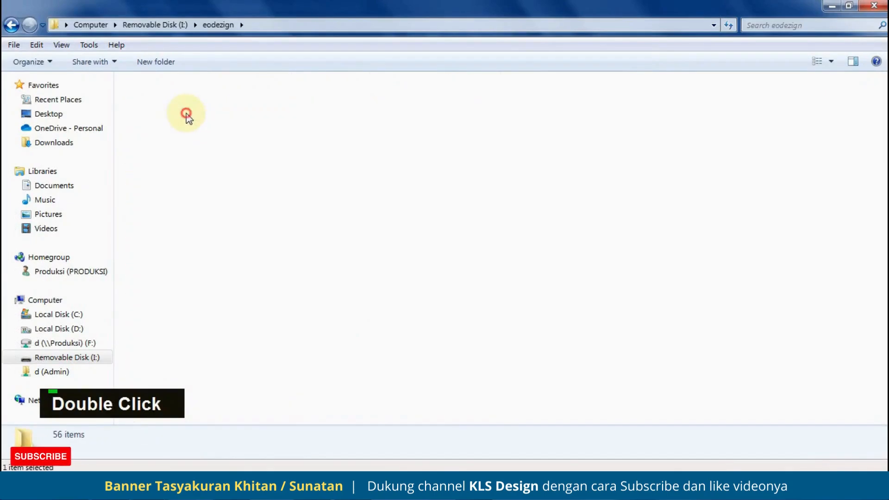
double_click(214, 99)
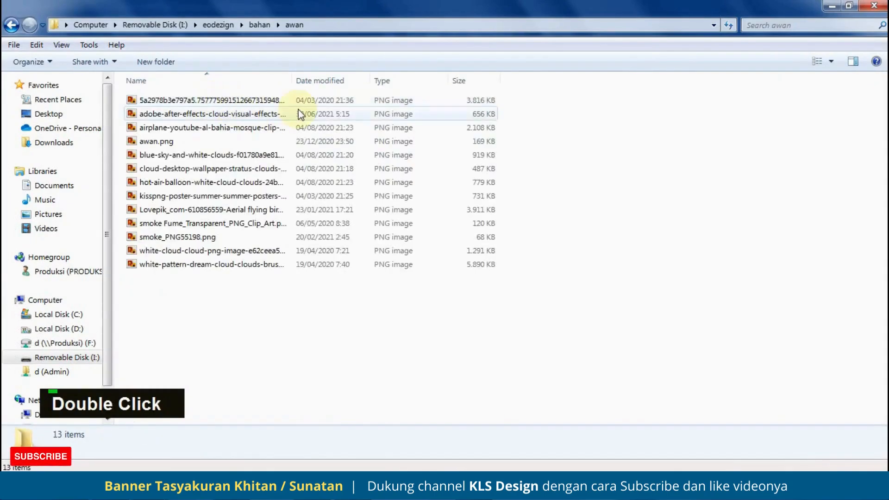
Enlarge the file thumbnails and bring a cloud PNG from the awan folder into the CorelDRAW banner document
scroll(310, 111, "up", 1, "ctrl")
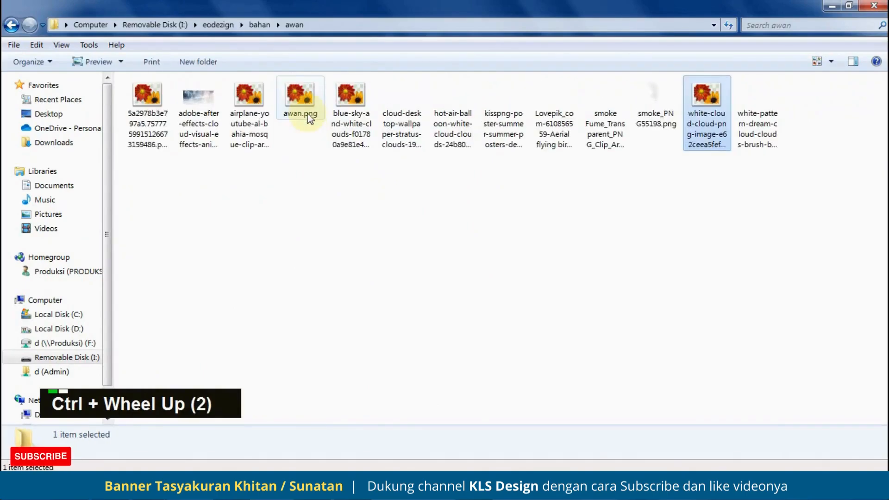
scroll(306, 113, "up", 2, "ctrl")
left_click(173, 175)
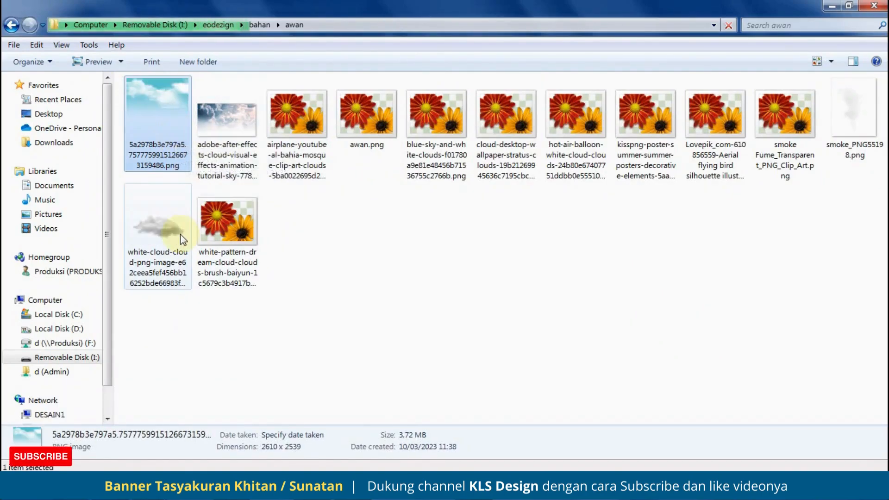
left_click_drag(365, 125, 286, 201)
key("alt+Tab")
key("alt+Tab")
Place the cloud image over the lower part of the boy's photo at about 170 x 72 cm
scroll(289, 194, "down", 1)
scroll(255, 293, "up", 1)
left_click_drag(243, 224, 269, 337)
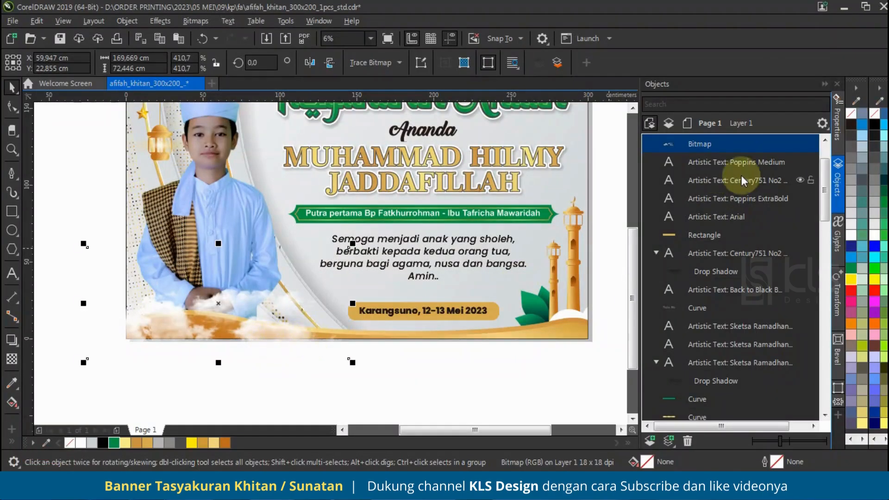
PowerClip the cloud bitmap inside the banner's background rectangle
right_click(272, 337)
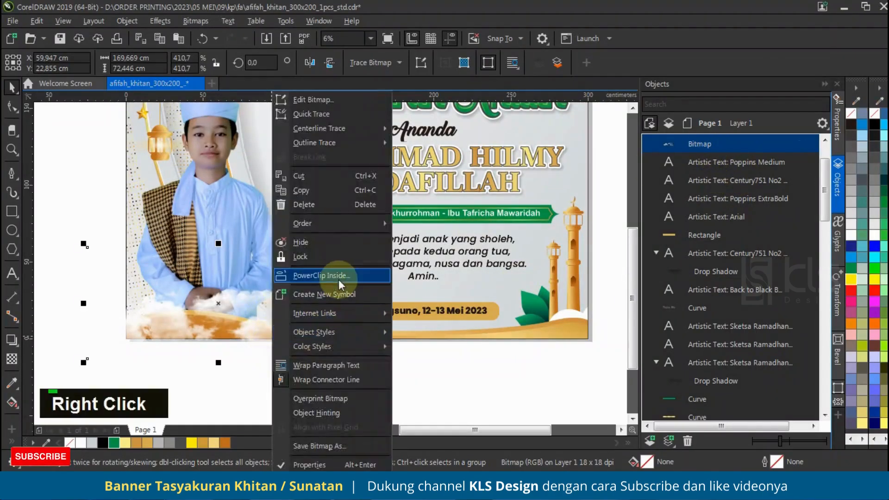
left_click(324, 276)
left_click(523, 254)
scroll(685, 379, "down", 2)
Reorder the cloud bitmap within the PowerClip so it sits in front of the boy's photo and behind the gold waves
left_click(704, 357)
key("ctrl+Page_Down")
key("ctrl+Page_Down")
key("ctrl+Page_Up")
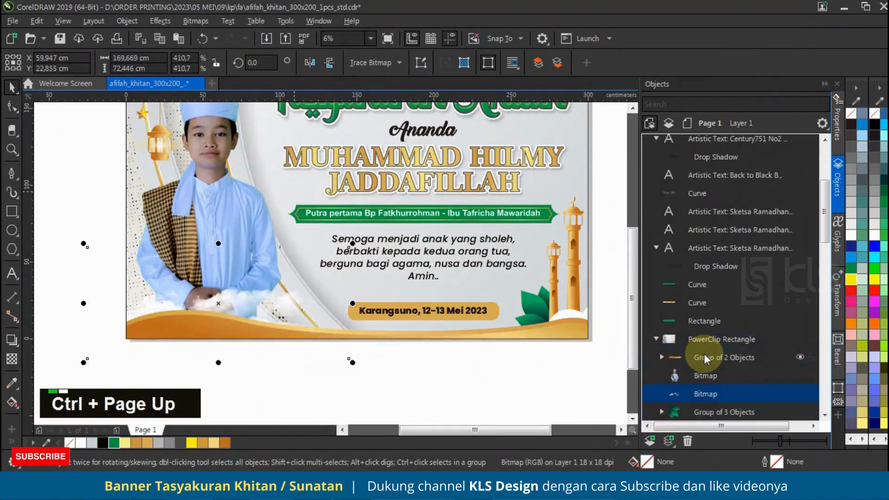
left_click(227, 357)
Save the banner document
scroll(226, 357, "down", 2)
scroll(226, 357, "down", 1)
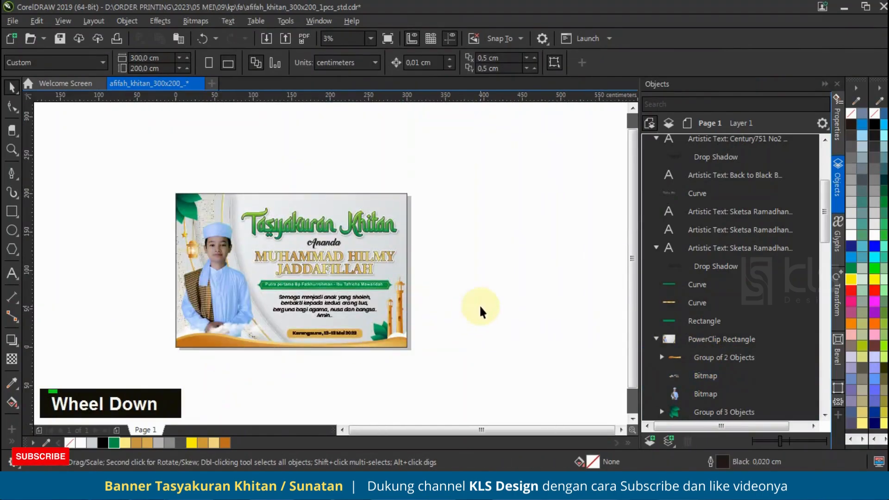
scroll(309, 297, "up", 1)
scroll(309, 297, "down", 1)
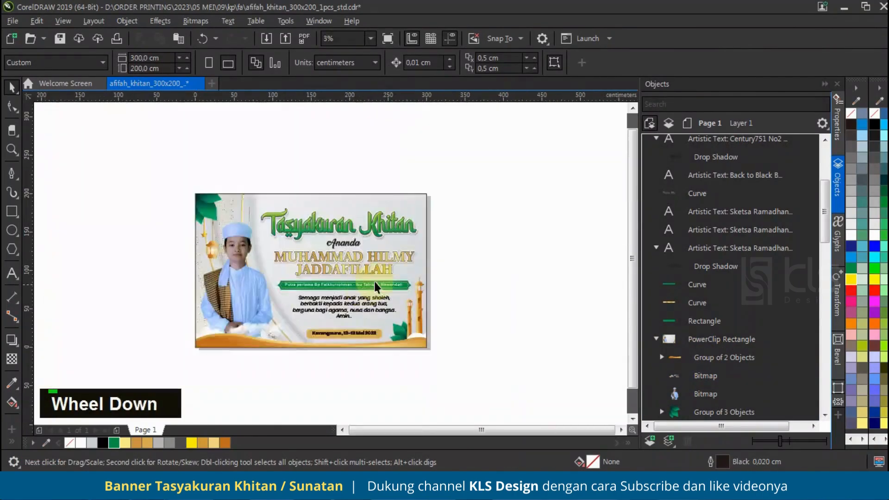
key("ctrl+s")
key("F4")
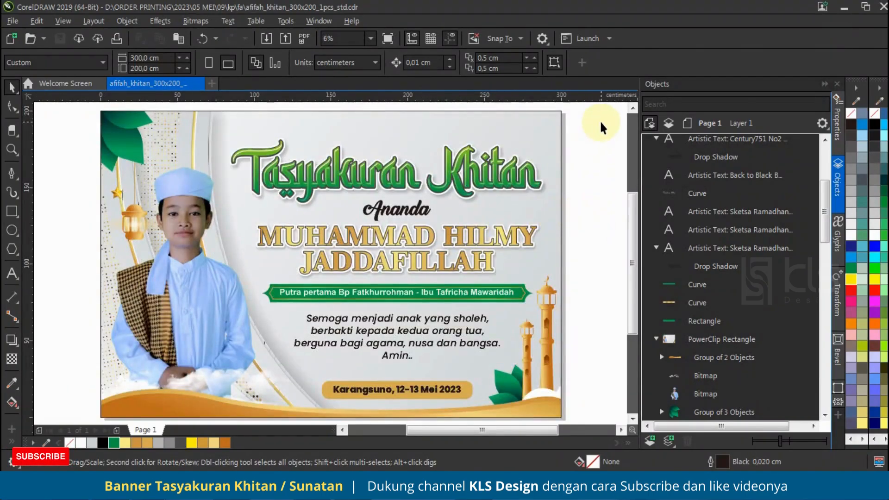
Move the title, name, green ribbon and prayer text together slightly upward, leaving the date label in place
left_click_drag(304, 206, 218, 381)
left_click_drag(447, 178, 447, 171)
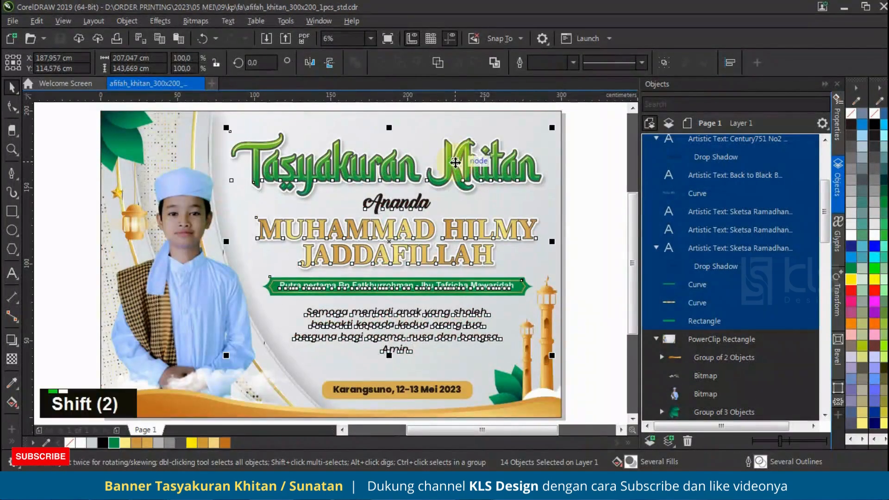
left_click(597, 208)
Group all the banner's objects and show the finished design in full-screen preview
scroll(361, 230, "down", 2)
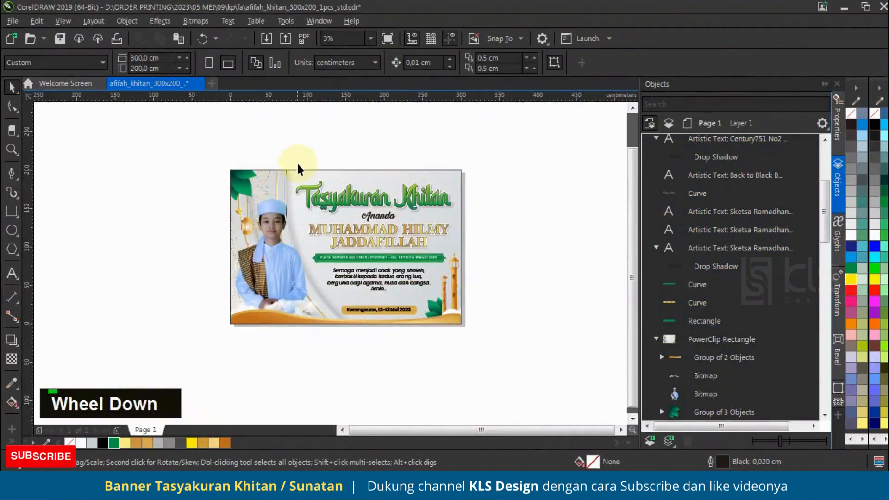
left_click_drag(166, 152, 502, 356)
key("ctrl+g")
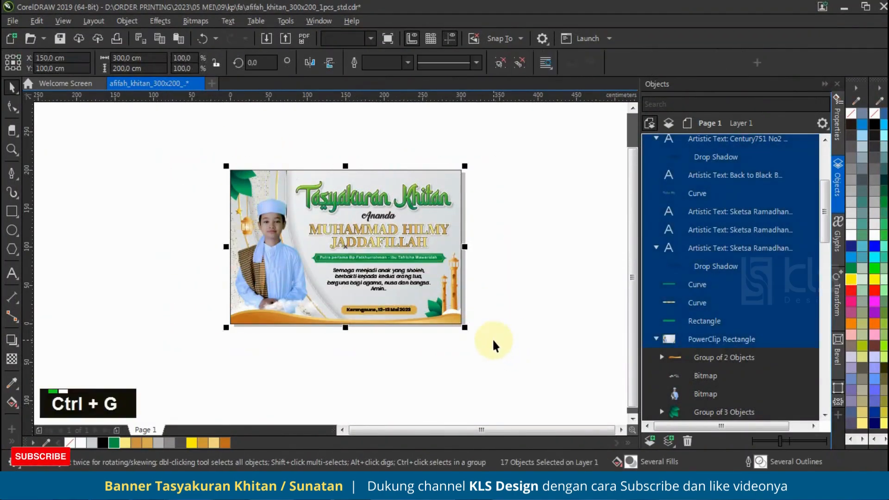
key("shift+F2")
key("F9")
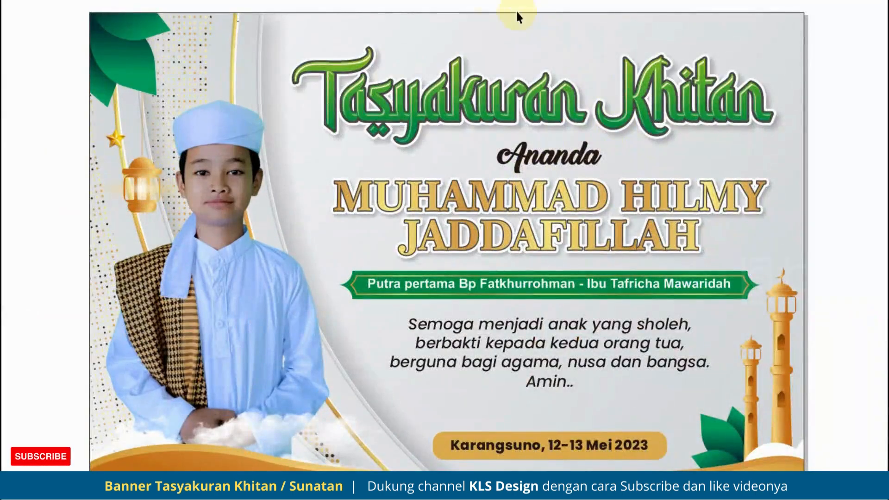